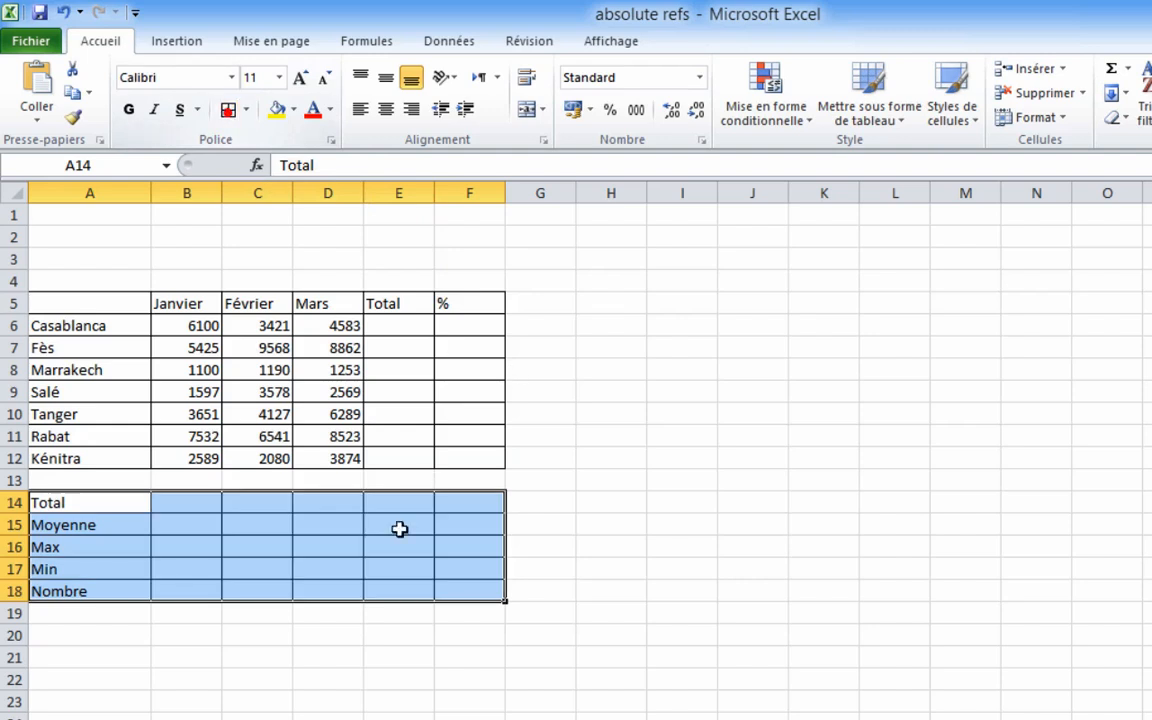
Try formatting the range A5:F12 as a table with a blue medium style, and undo it.
click(398, 527)
drag(69, 297, 442, 455)
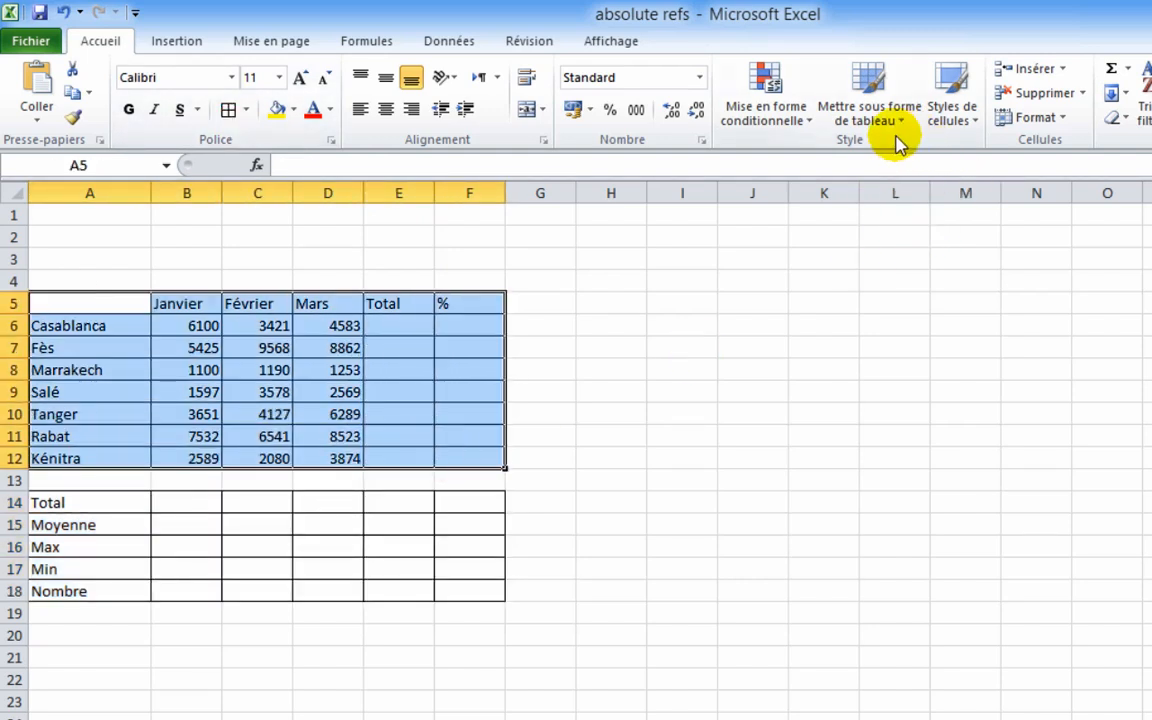
click(976, 122)
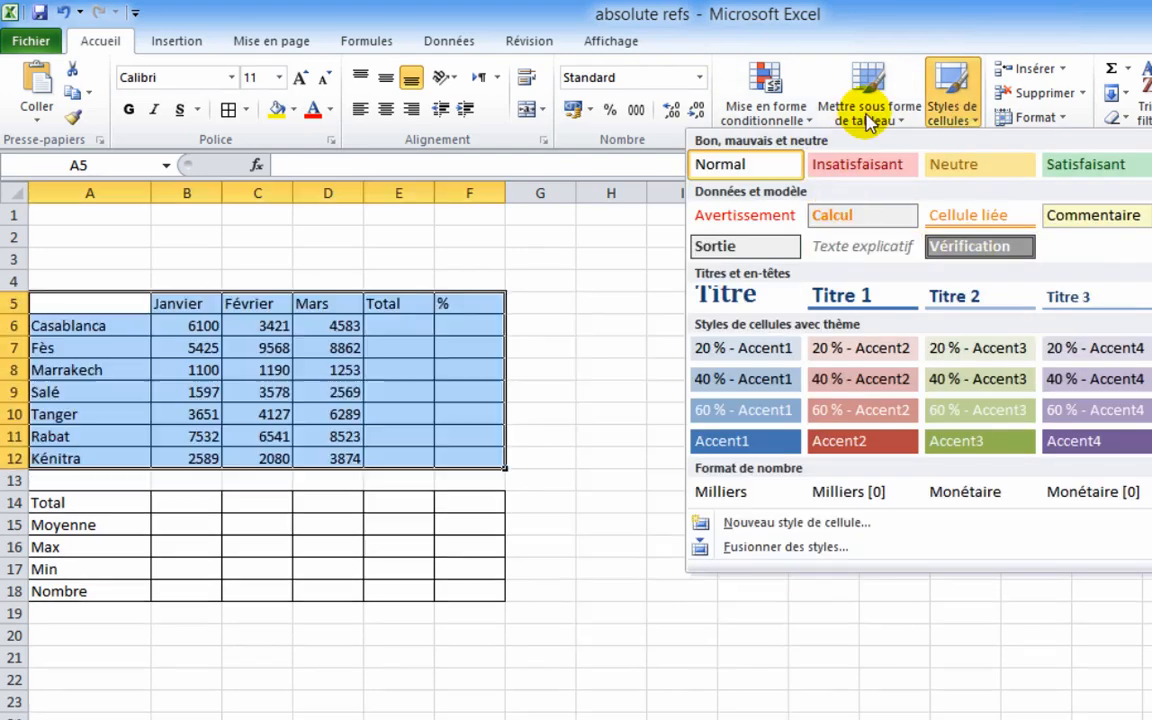
click(868, 112)
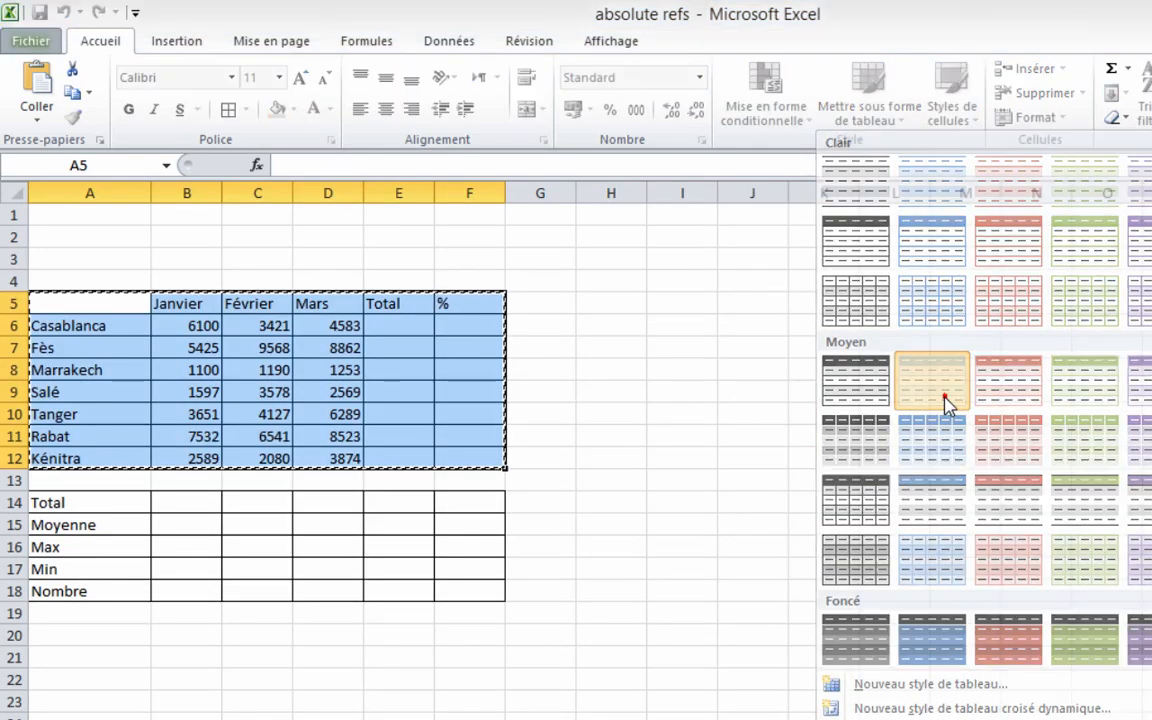
click(946, 400)
click(958, 490)
click(632, 459)
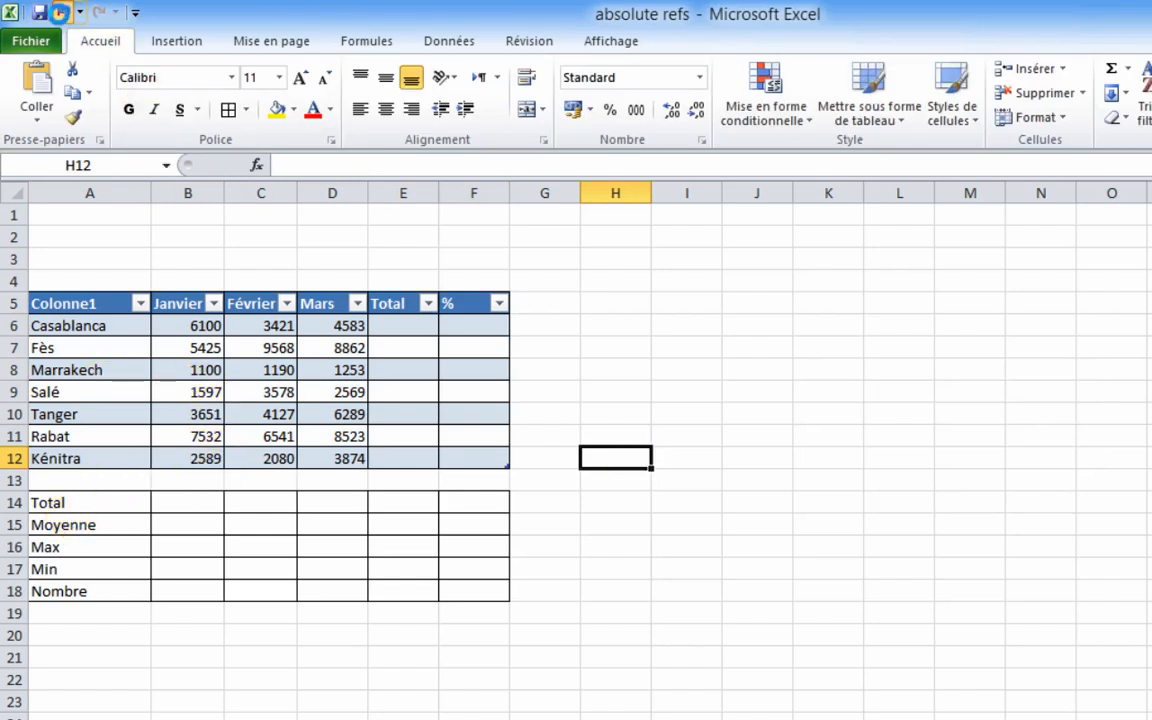
click(60, 12)
click(725, 455)
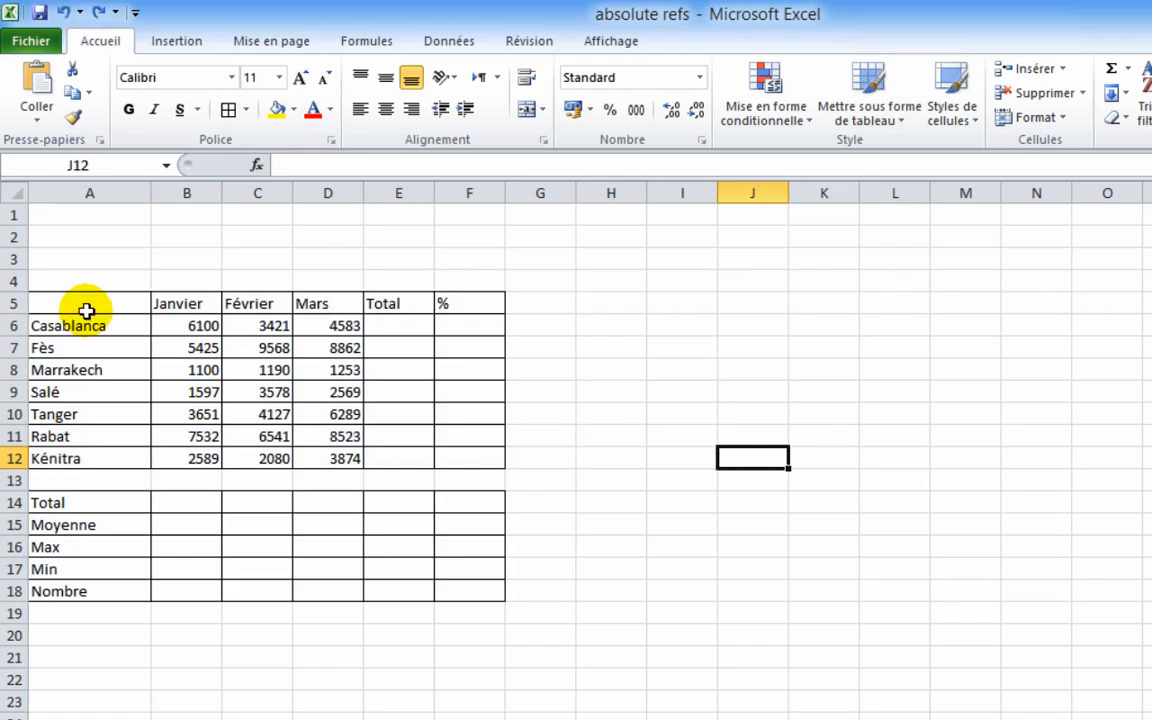
Remove all borders from the range A5:F18.
drag(87, 307, 473, 589)
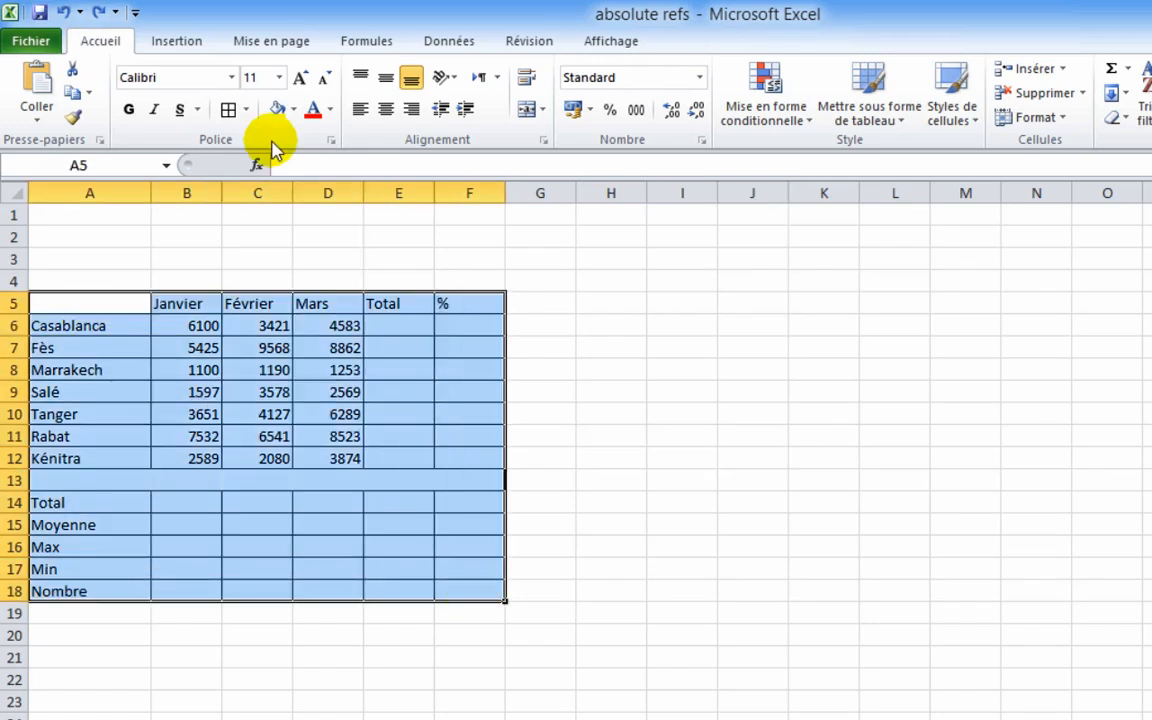
click(245, 109)
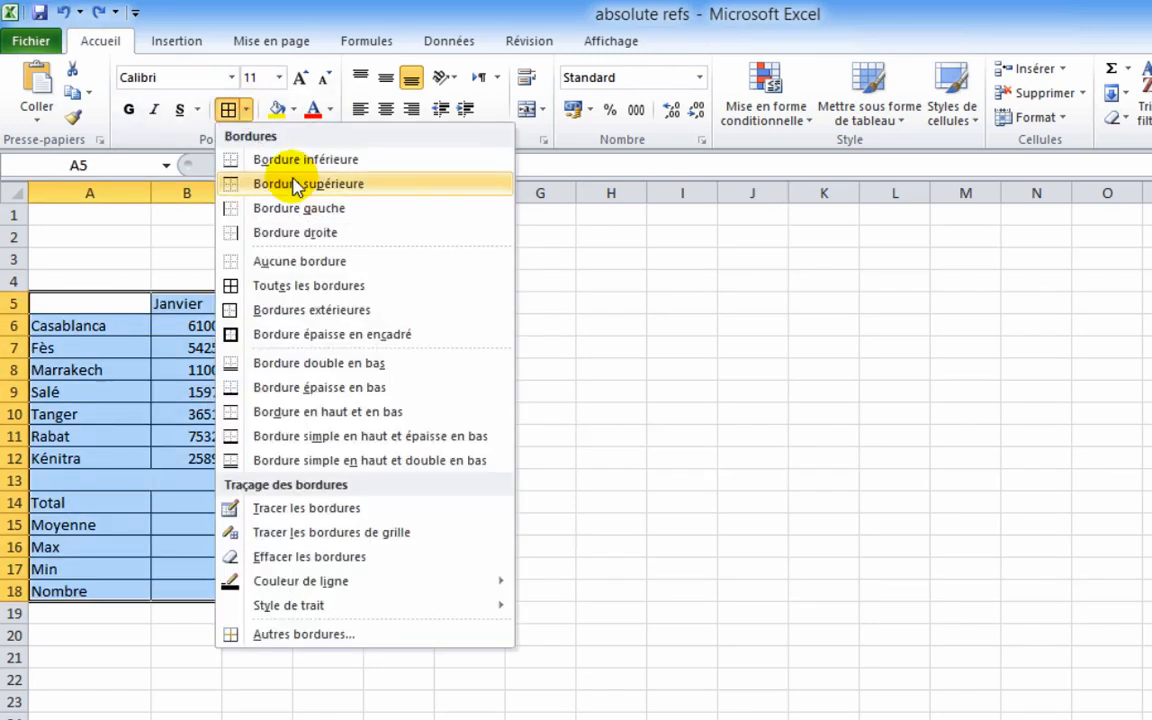
click(289, 262)
click(675, 432)
click(299, 395)
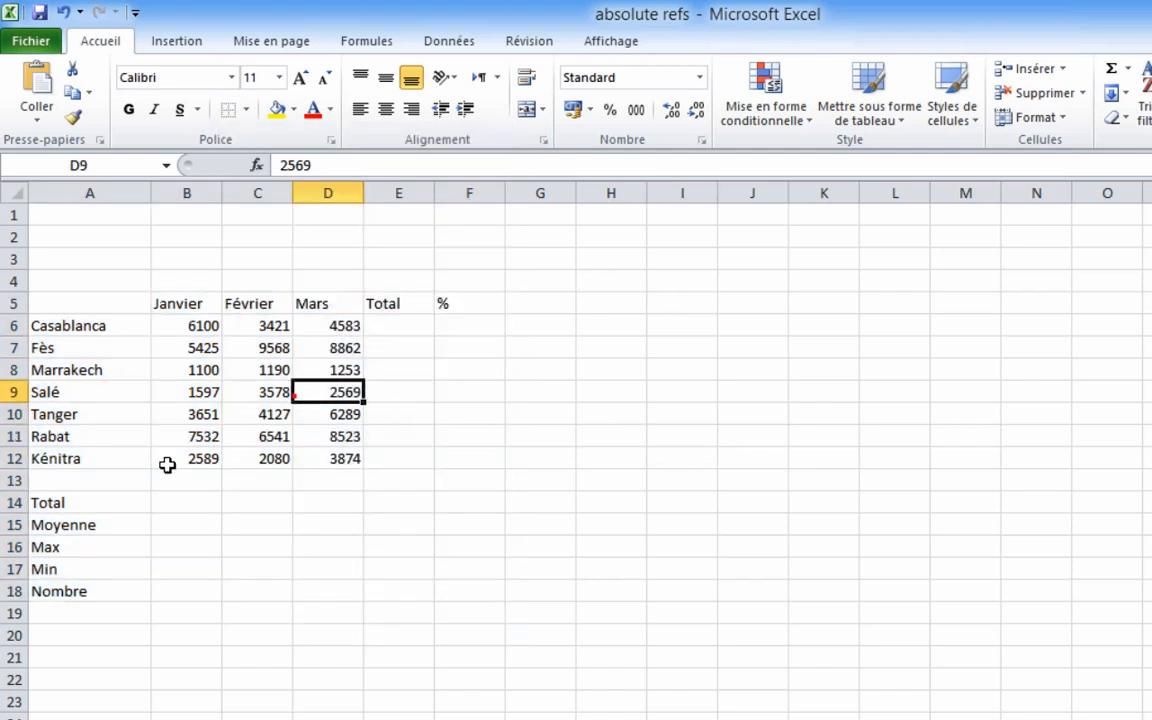
drag(157, 499, 409, 571)
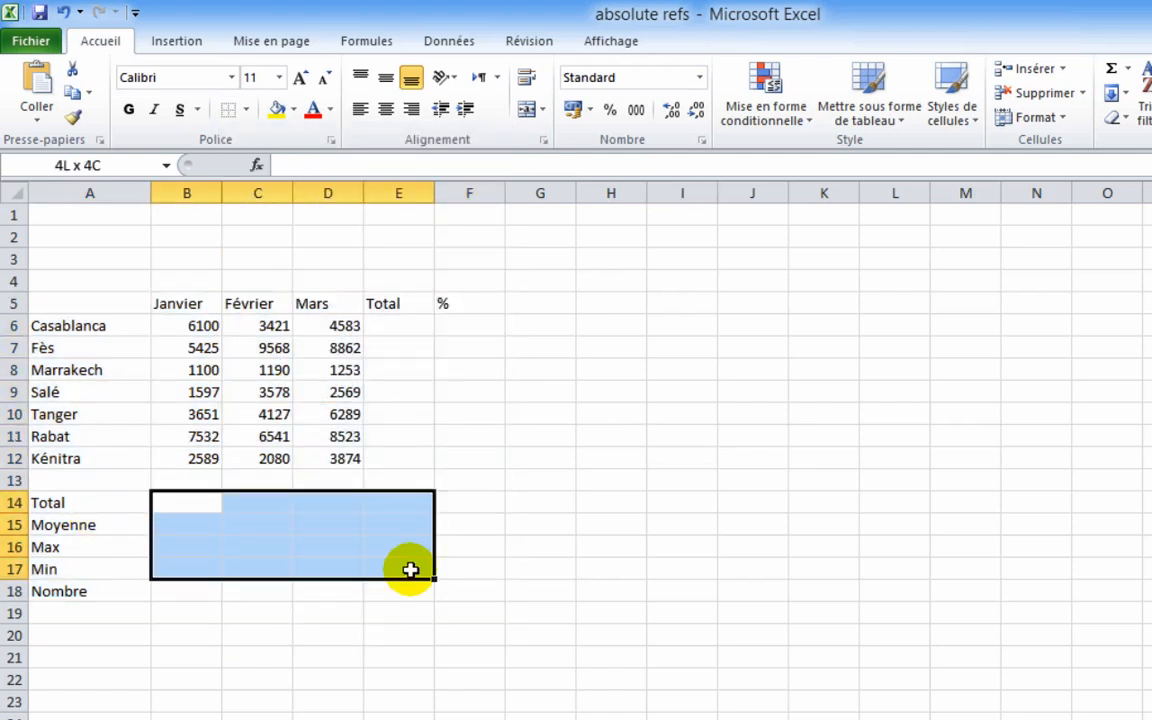
click(385, 395)
click(334, 326)
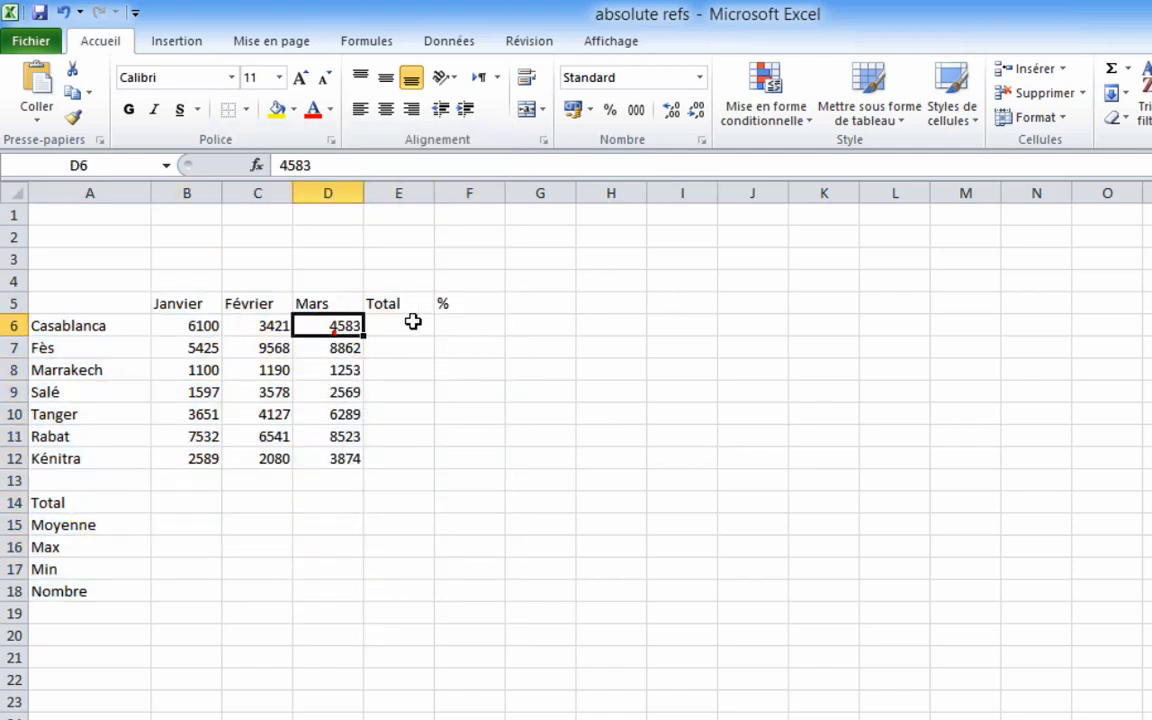
click(376, 322)
click(182, 505)
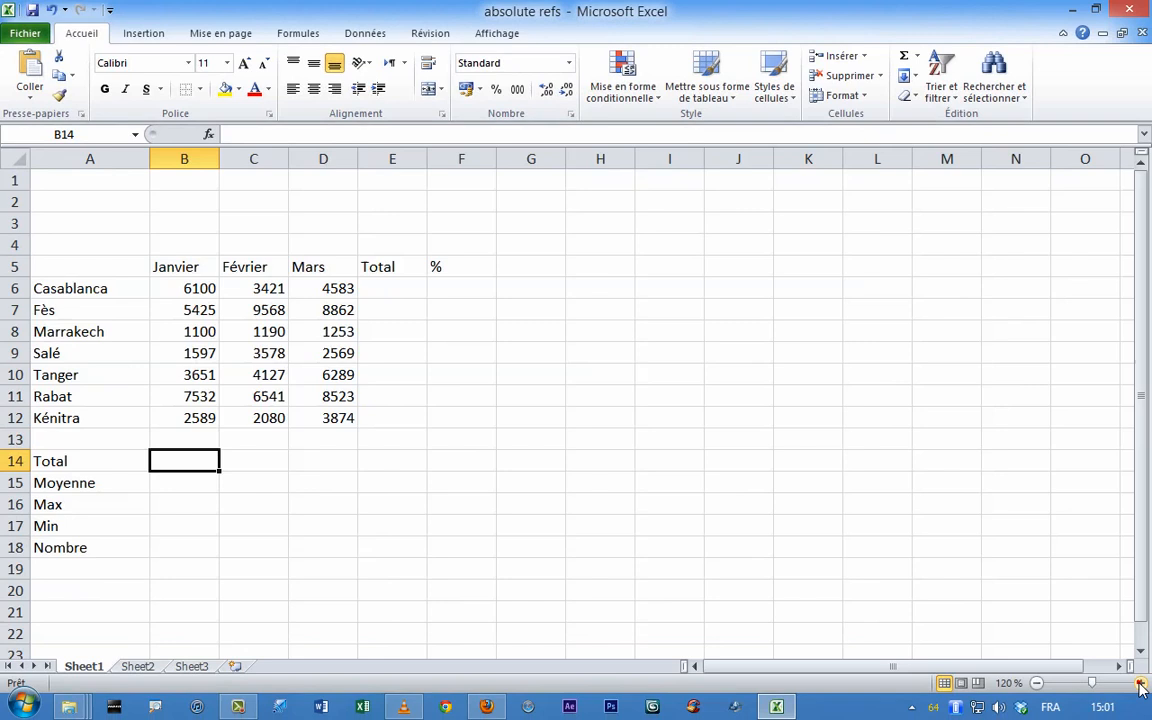
Delete the empty rows 1 and 2 above the sales table.
click(1140, 686)
click(1140, 686)
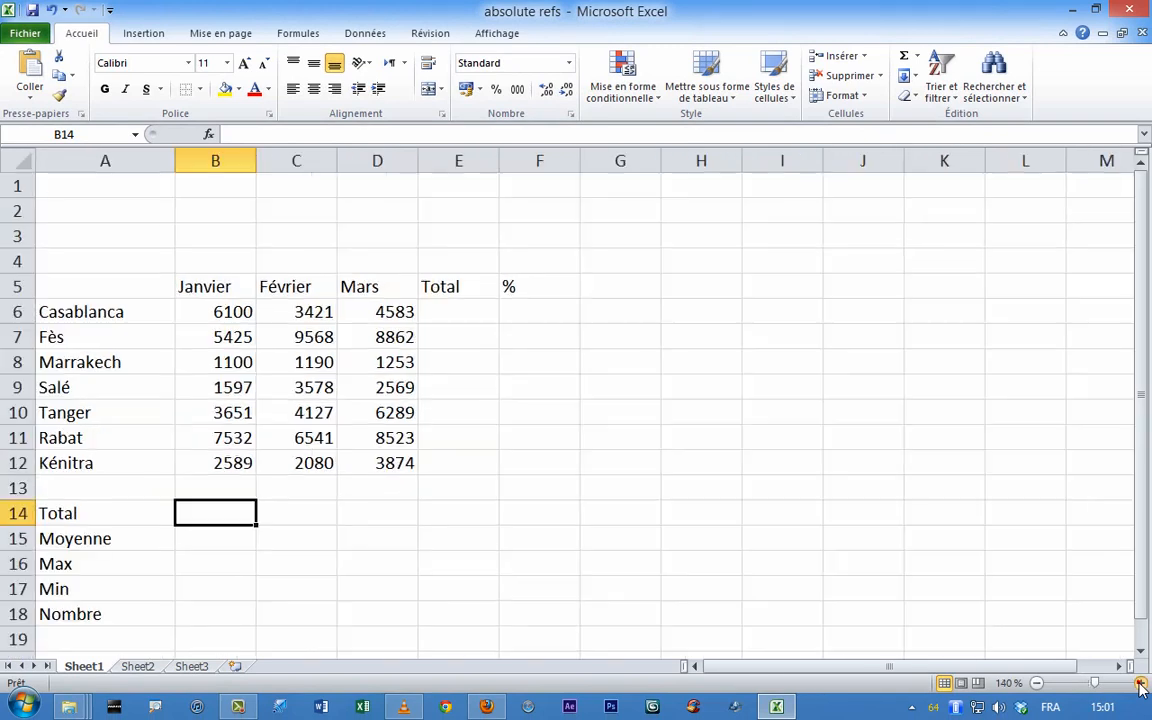
drag(19, 186, 16, 215)
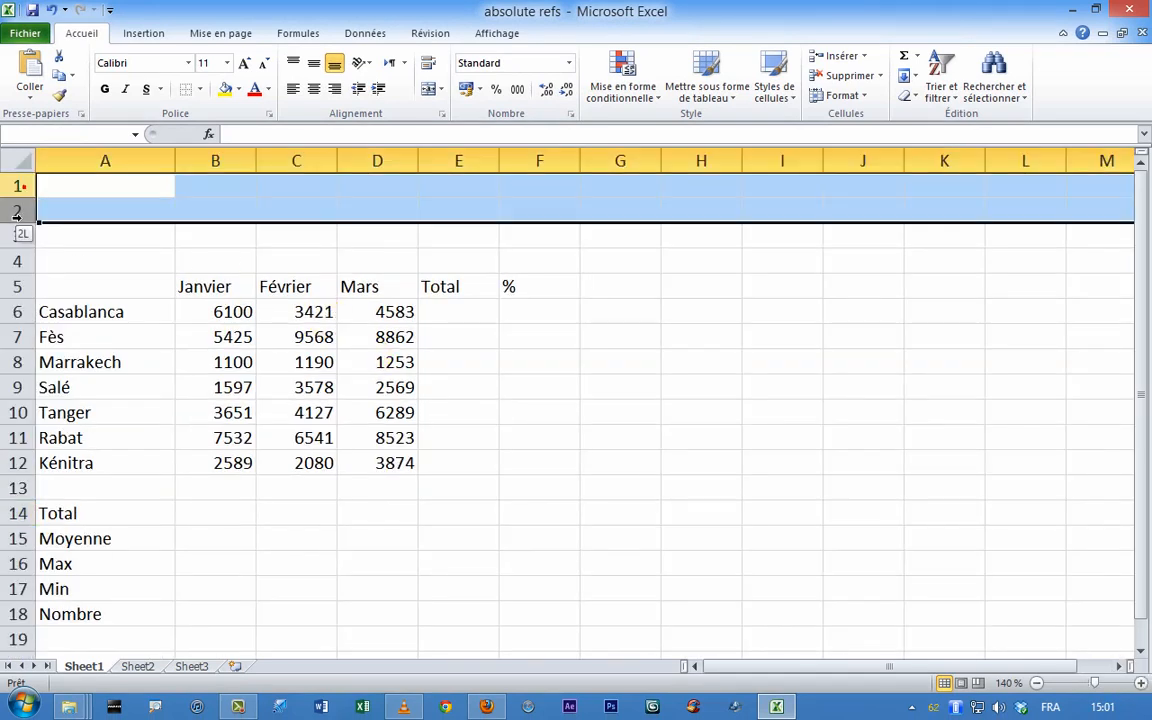
click(849, 75)
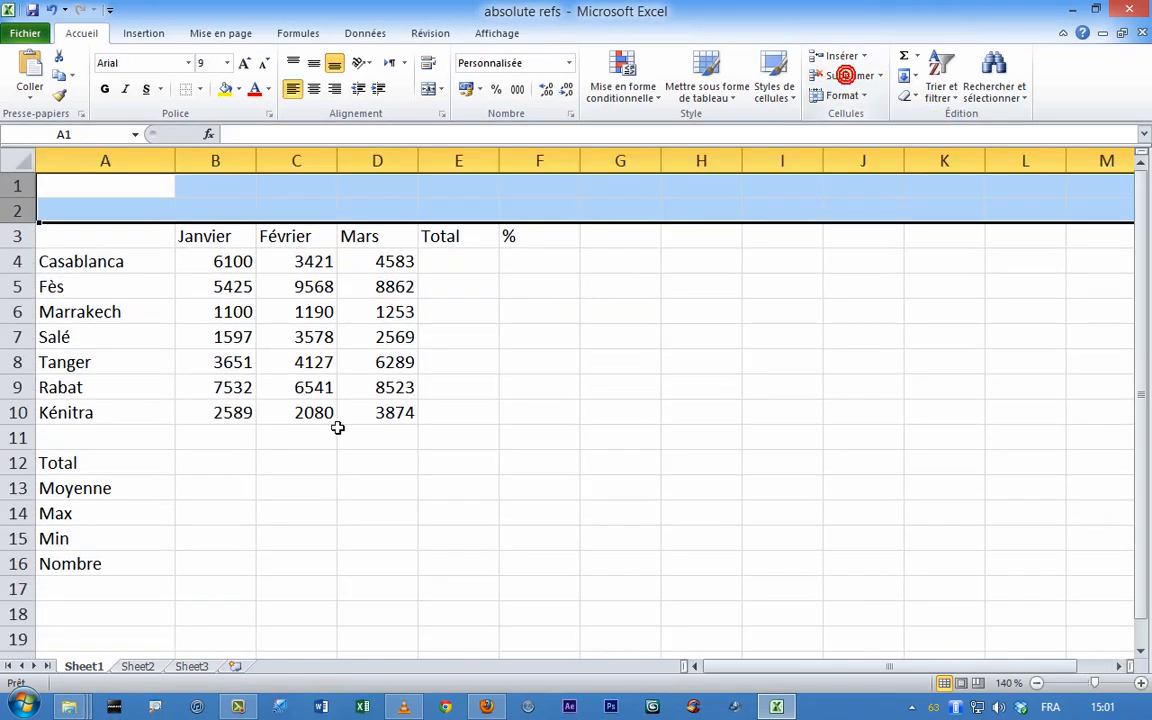
Sum the Janvier column in B12 with =SOMME(B4:B10) and copy the formula across to E12.
click(236, 453)
text(=)
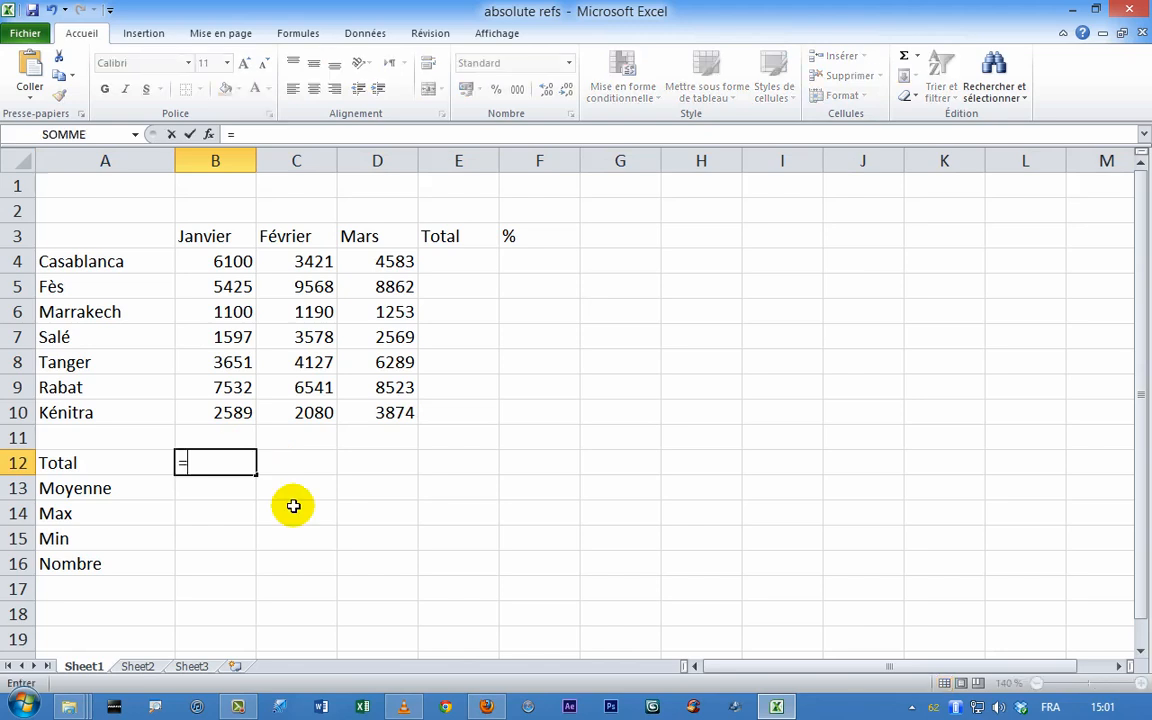
text(somme)
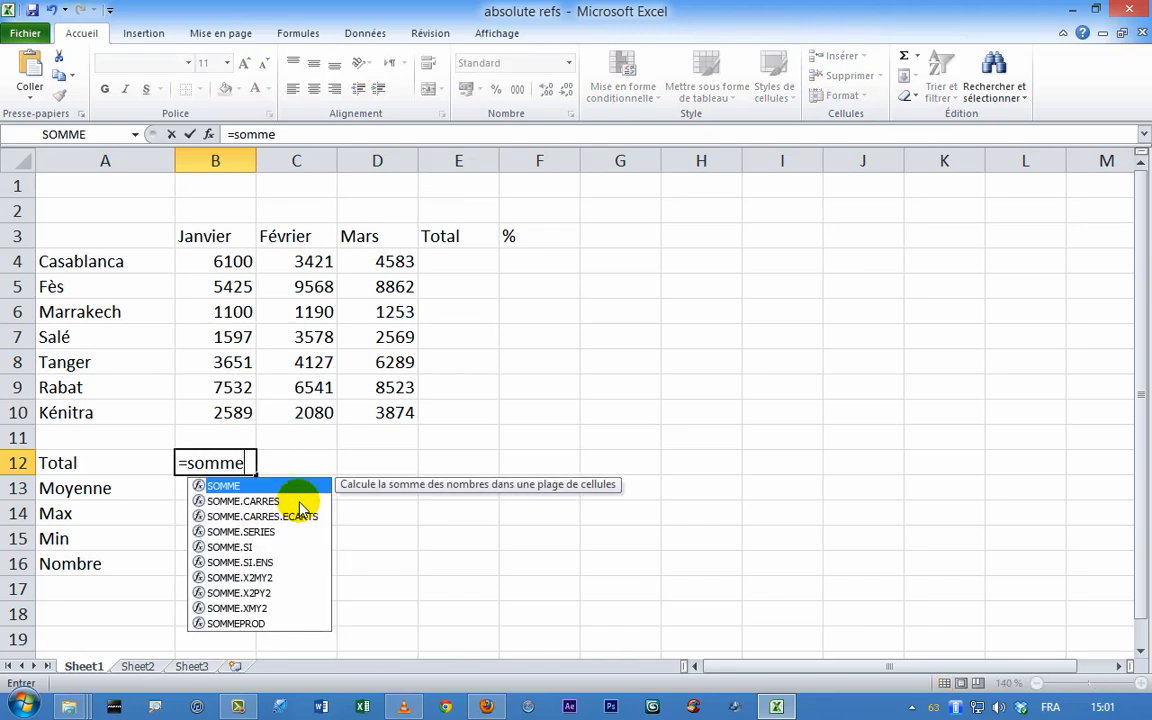
text(()
drag(240, 255, 240, 411)
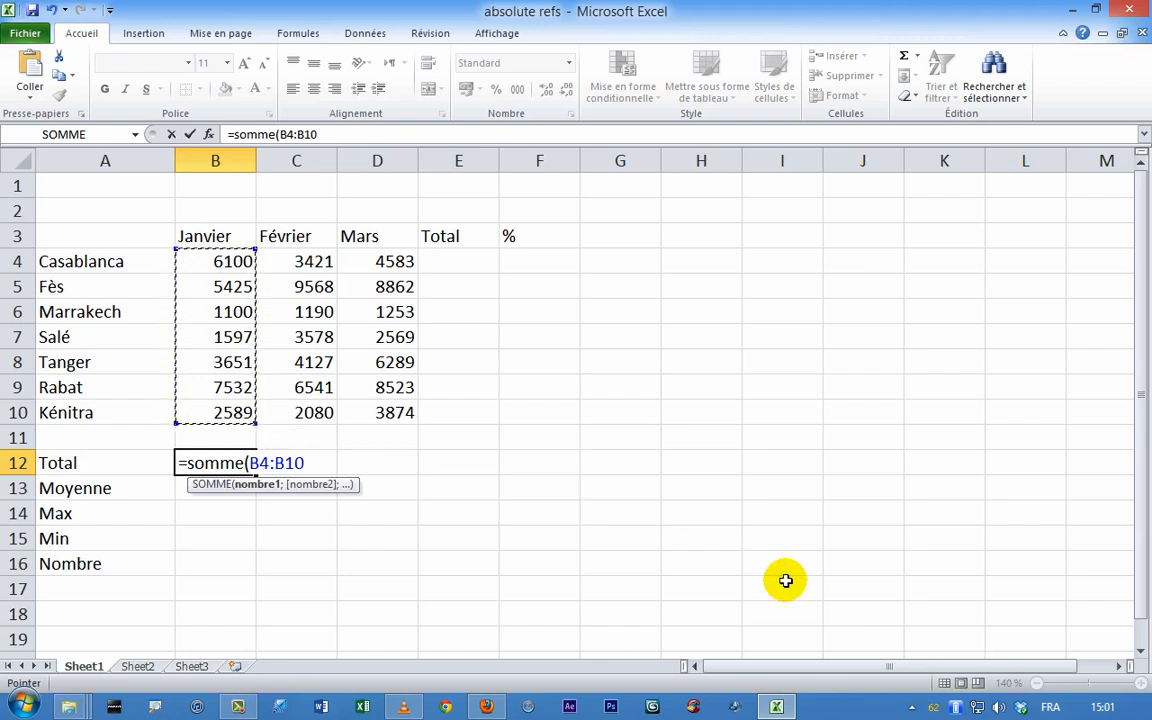
text())
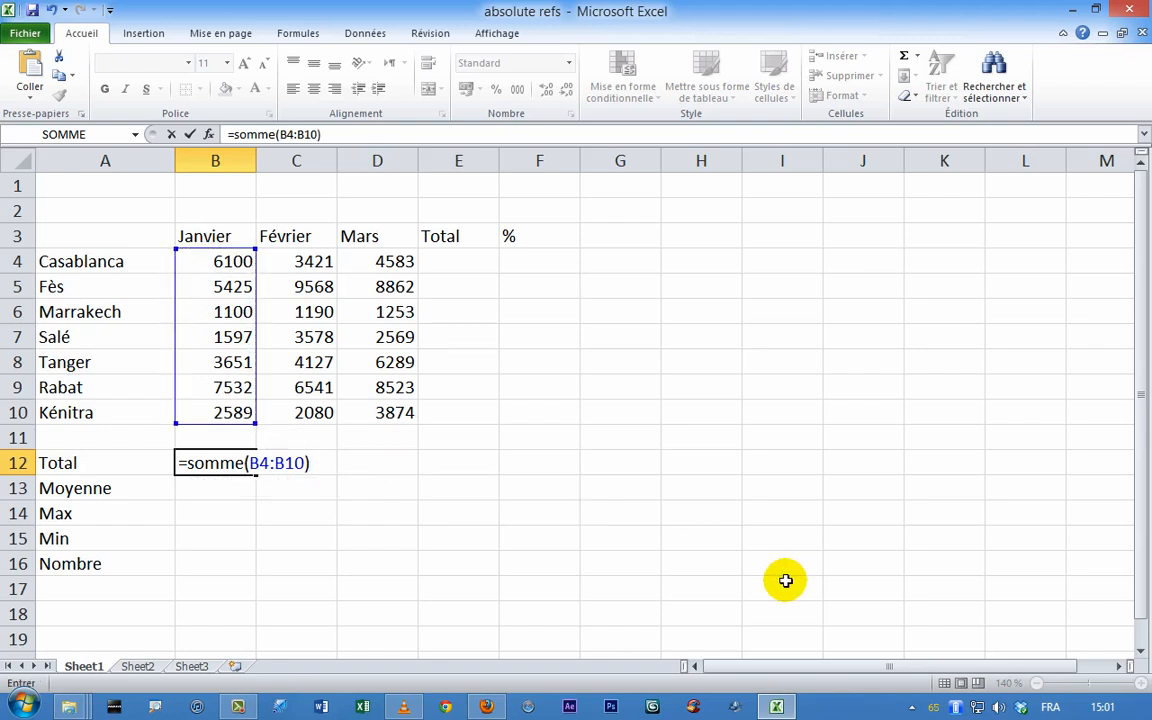
key(Return)
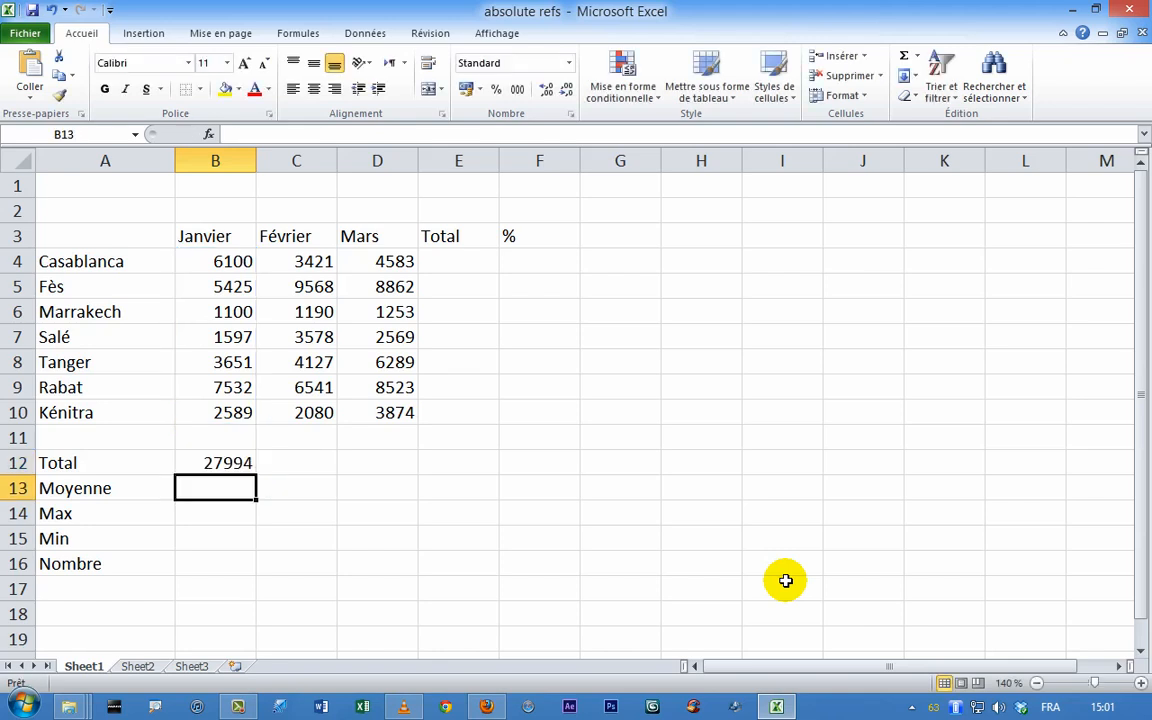
click(230, 463)
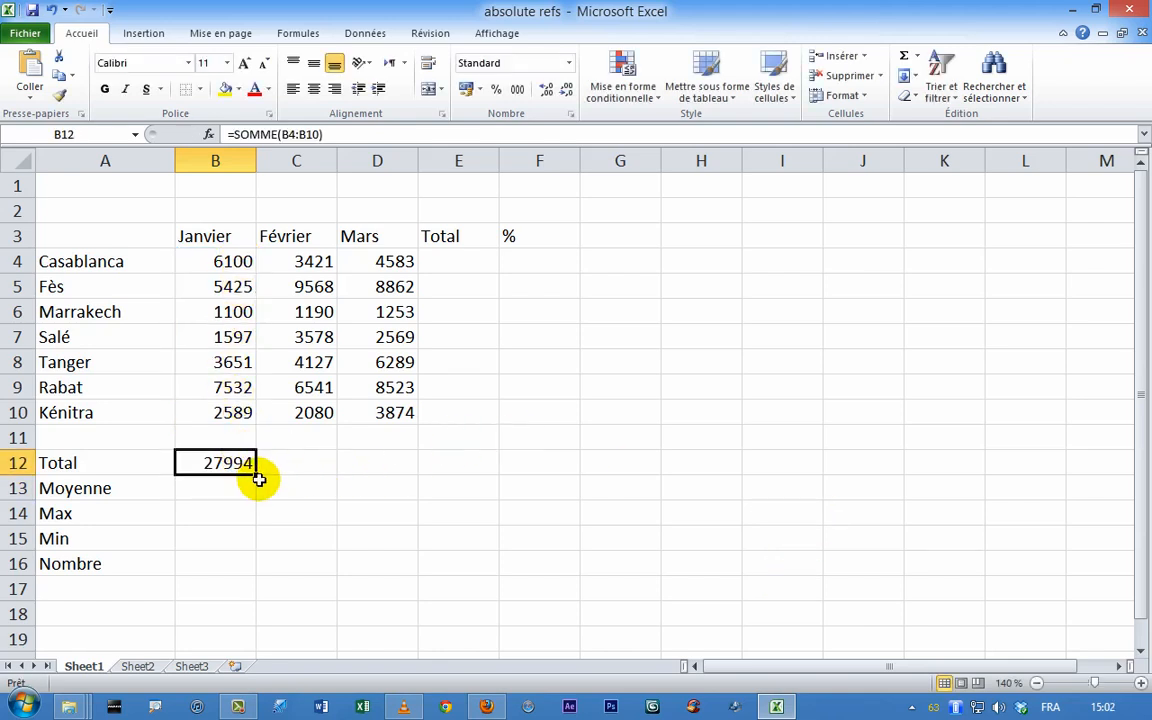
drag(259, 476, 478, 463)
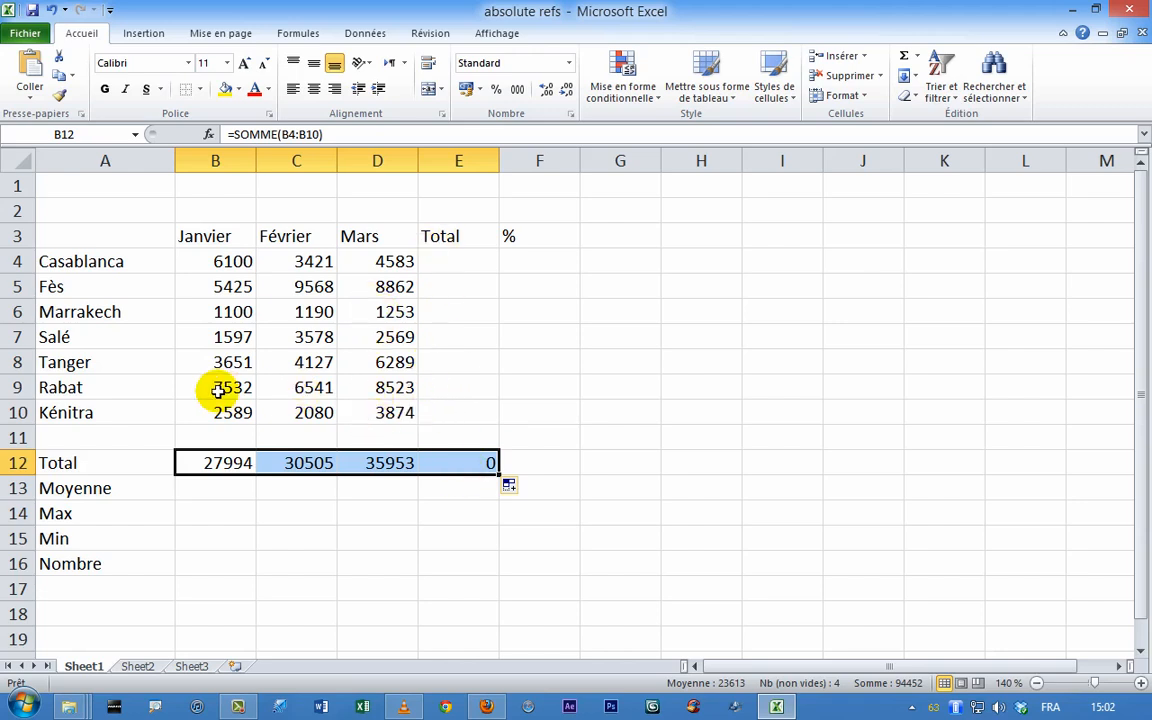
click(240, 262)
click(470, 270)
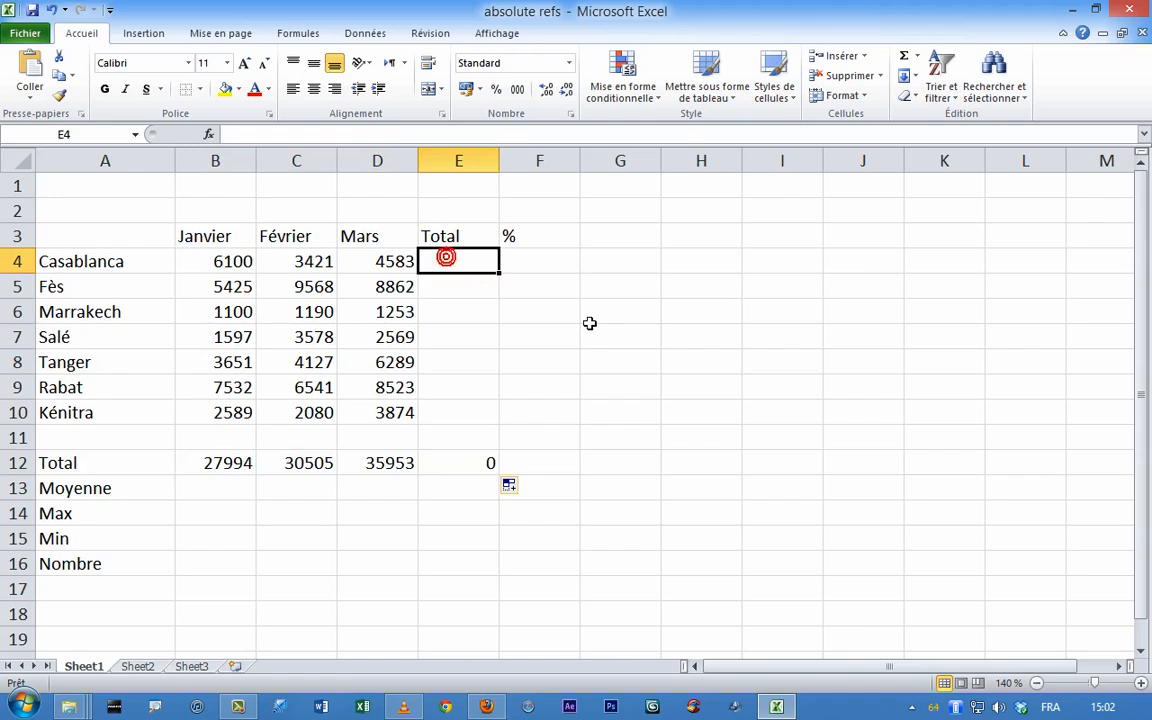
text(=sommr()
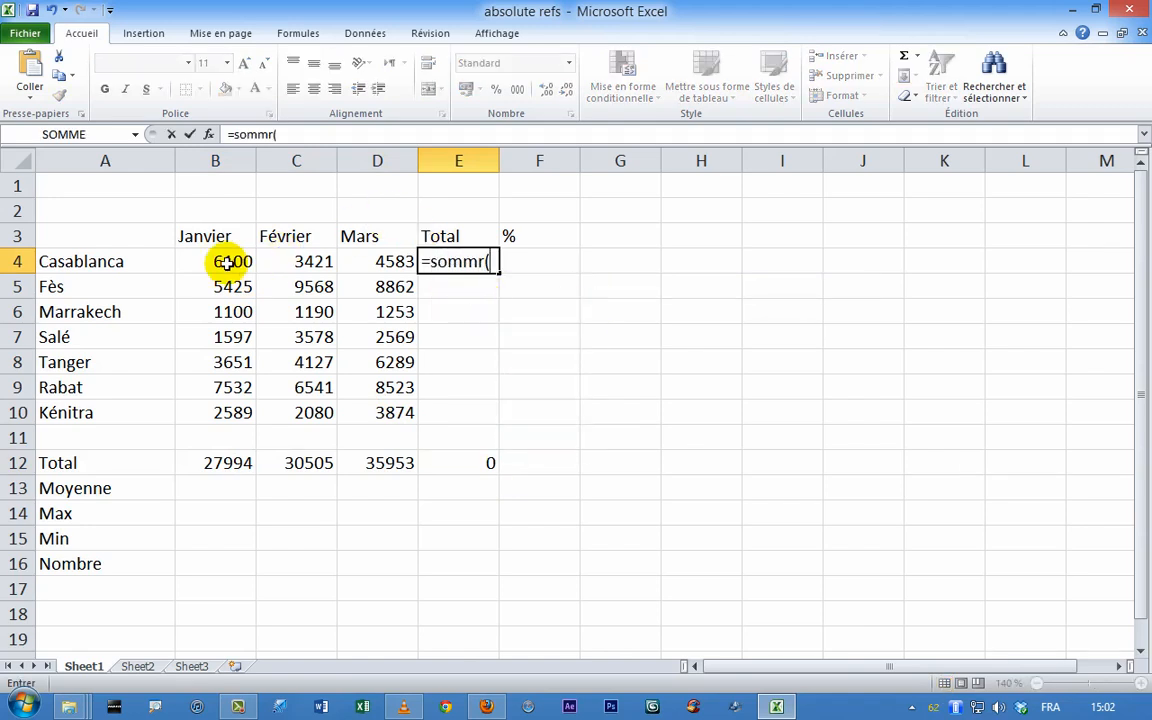
drag(225, 262, 362, 265)
text())
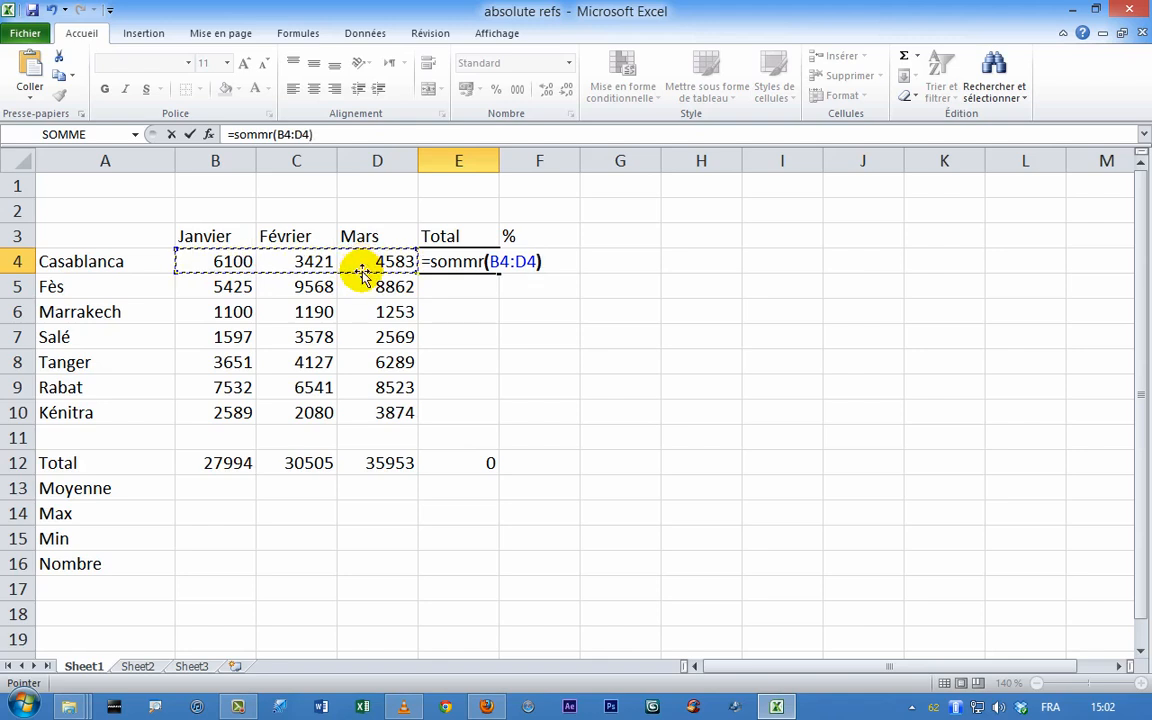
key(Return)
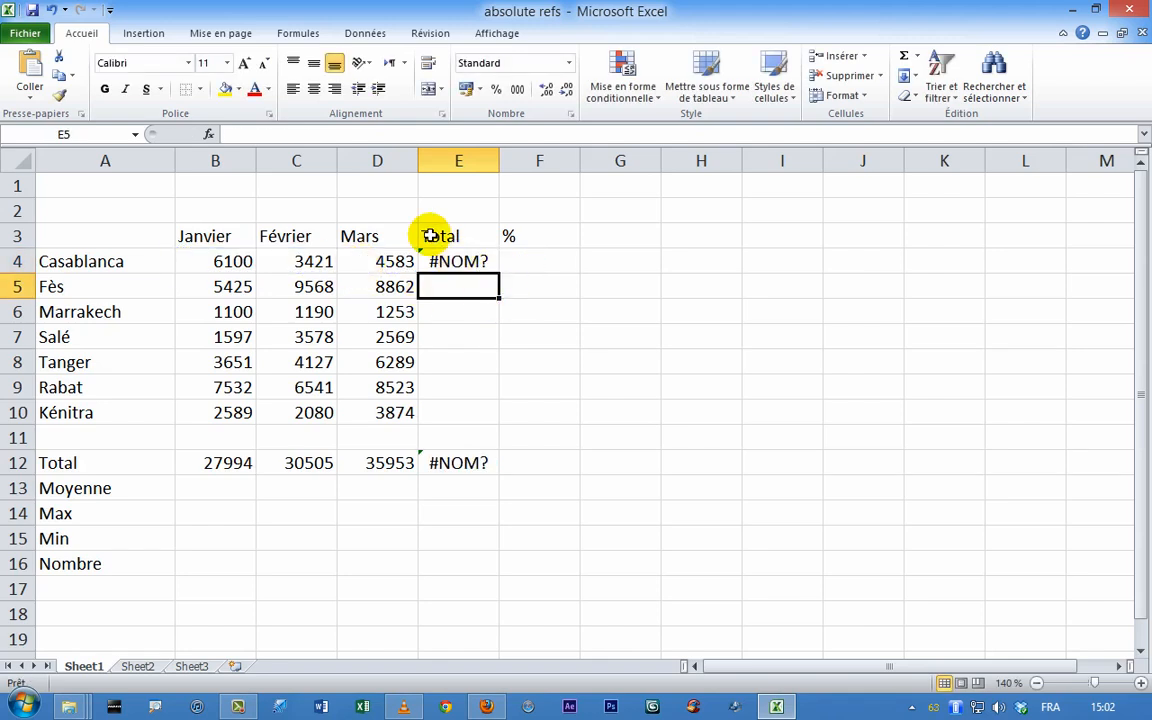
click(52, 10)
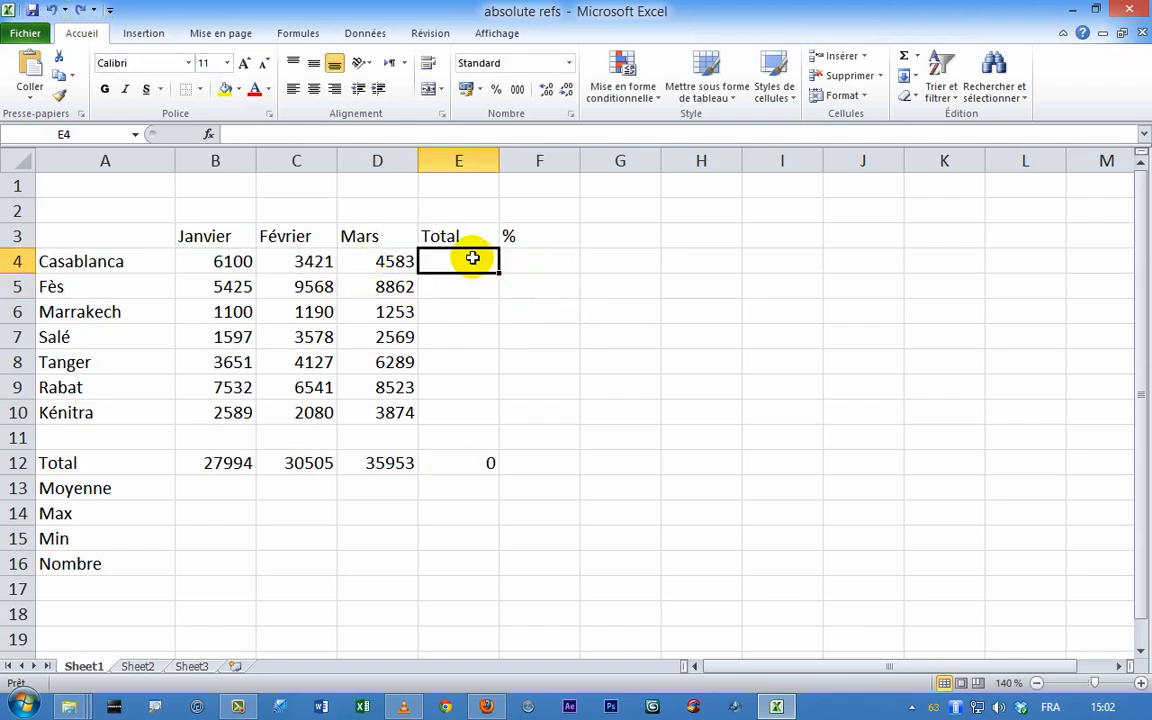
Sum the Casablanca row in E4 with =SOMME(B4:D4) and copy the formula down to E10.
text(=)
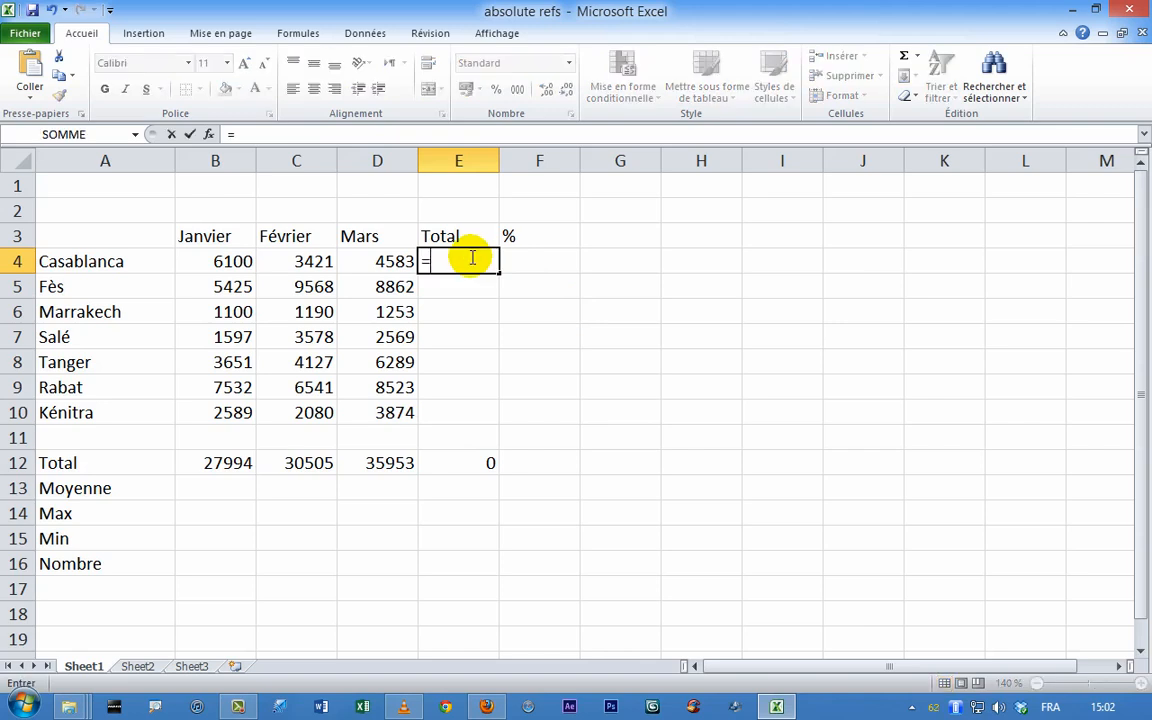
text(somme()
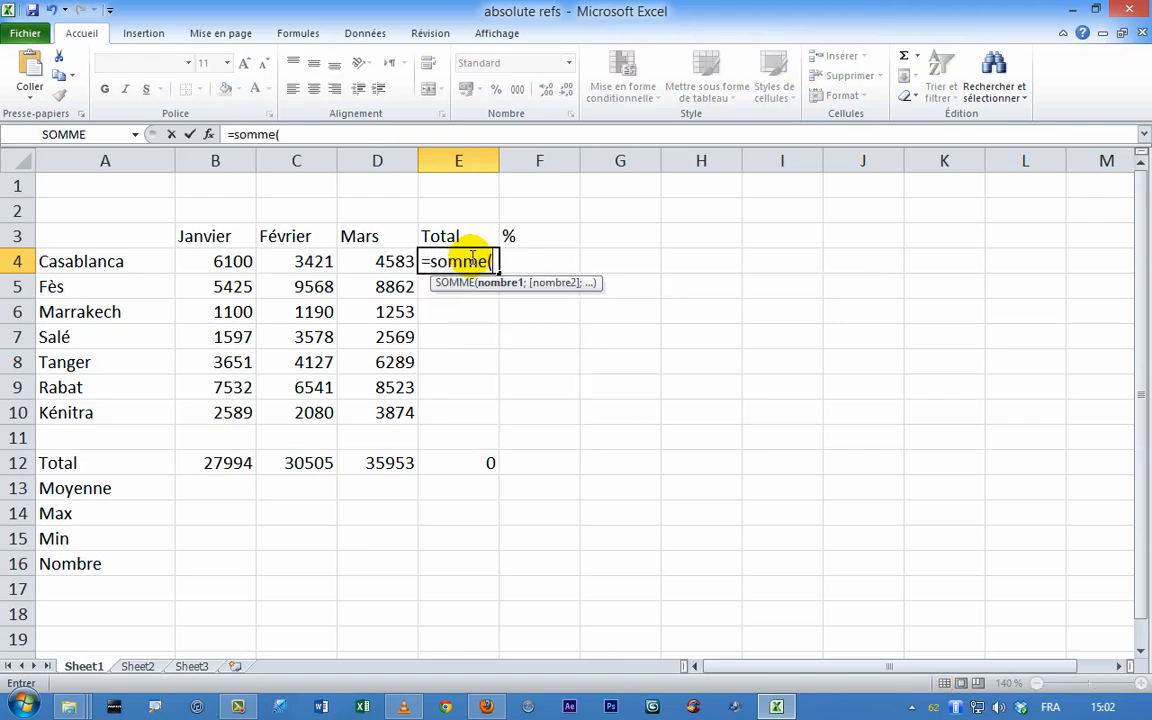
drag(231, 262, 355, 266)
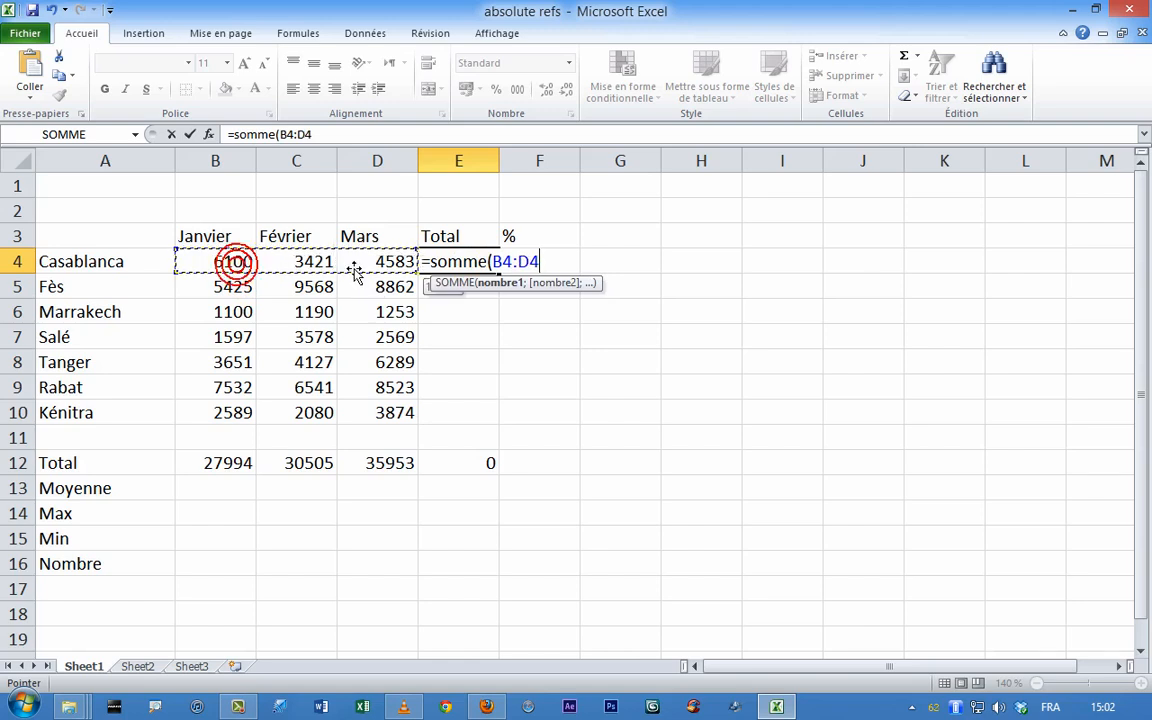
text())
key(Return)
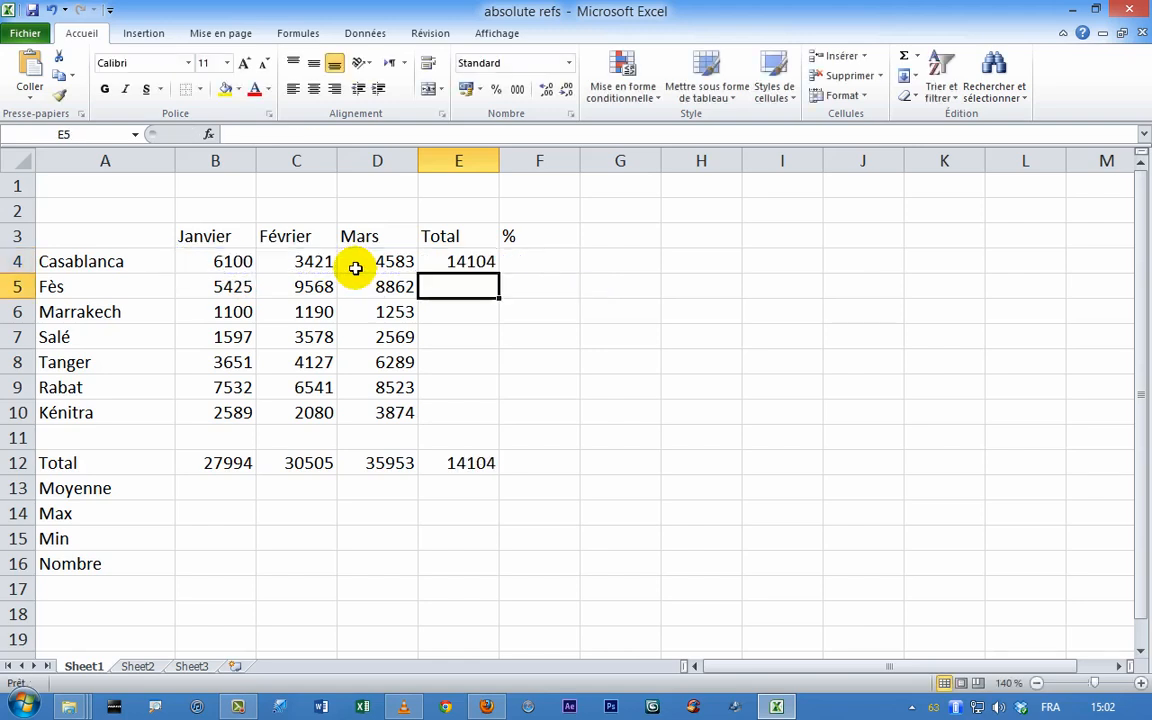
click(478, 264)
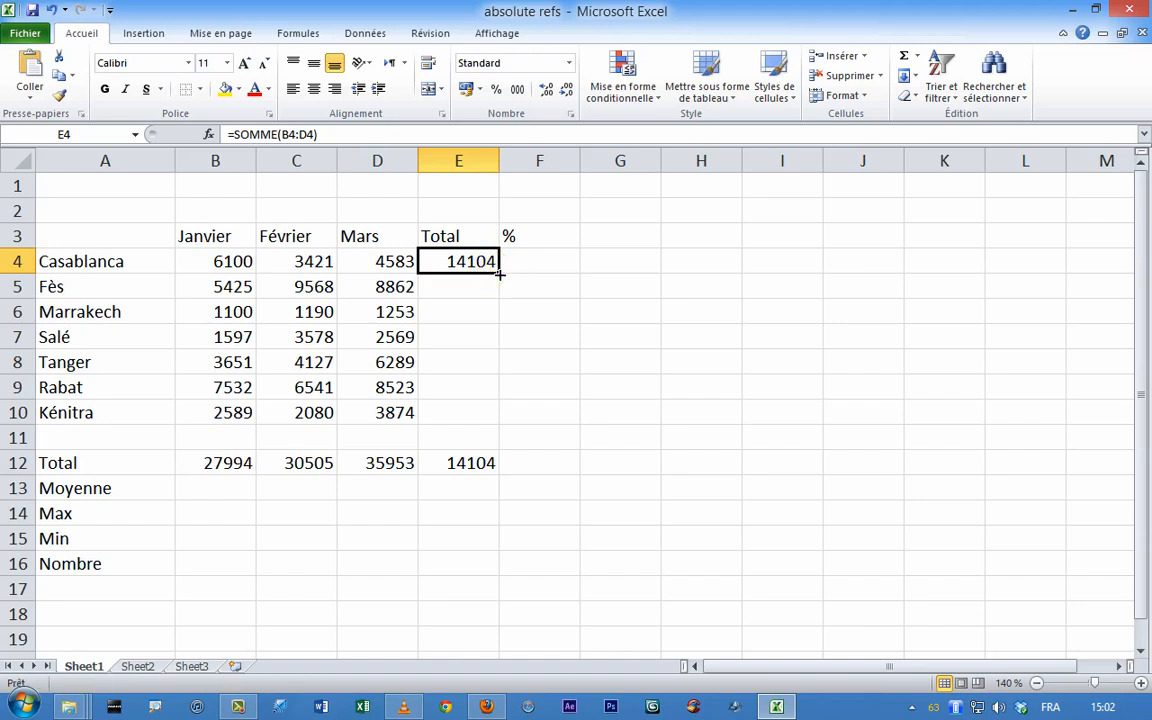
double_click(499, 274)
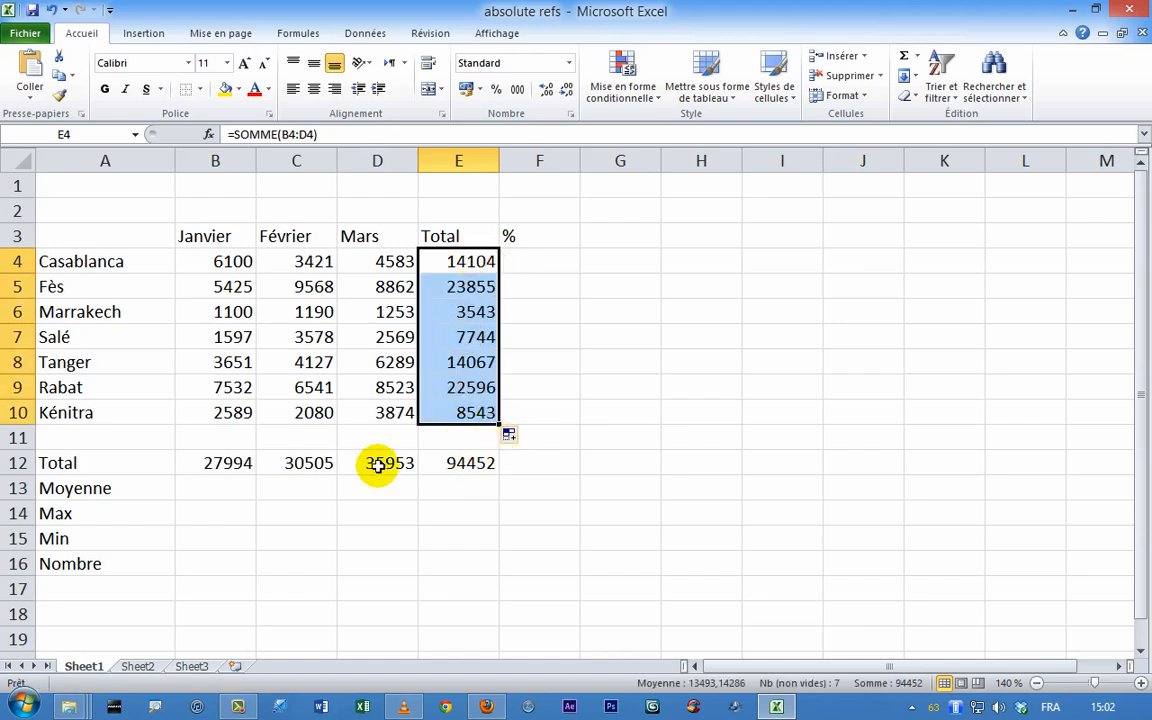
Clear the sum formulas from the Total row B12:E12 and the Total column E4:E10.
drag(208, 465, 460, 466)
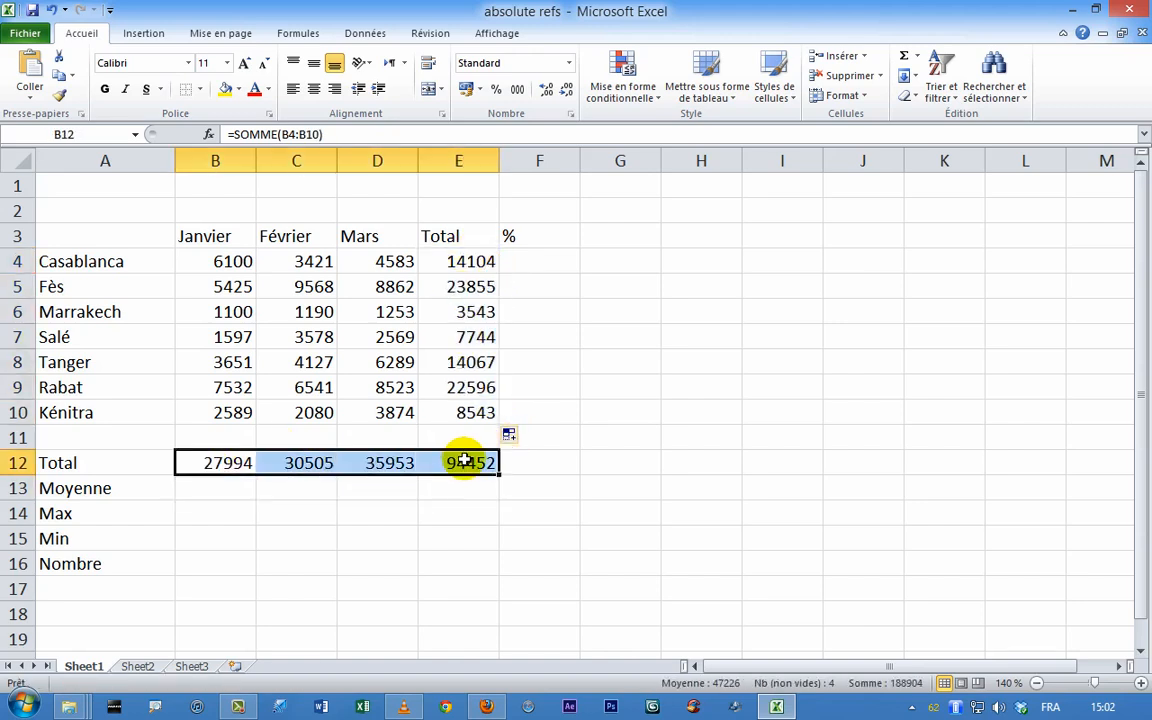
key(Delete)
drag(481, 261, 497, 405)
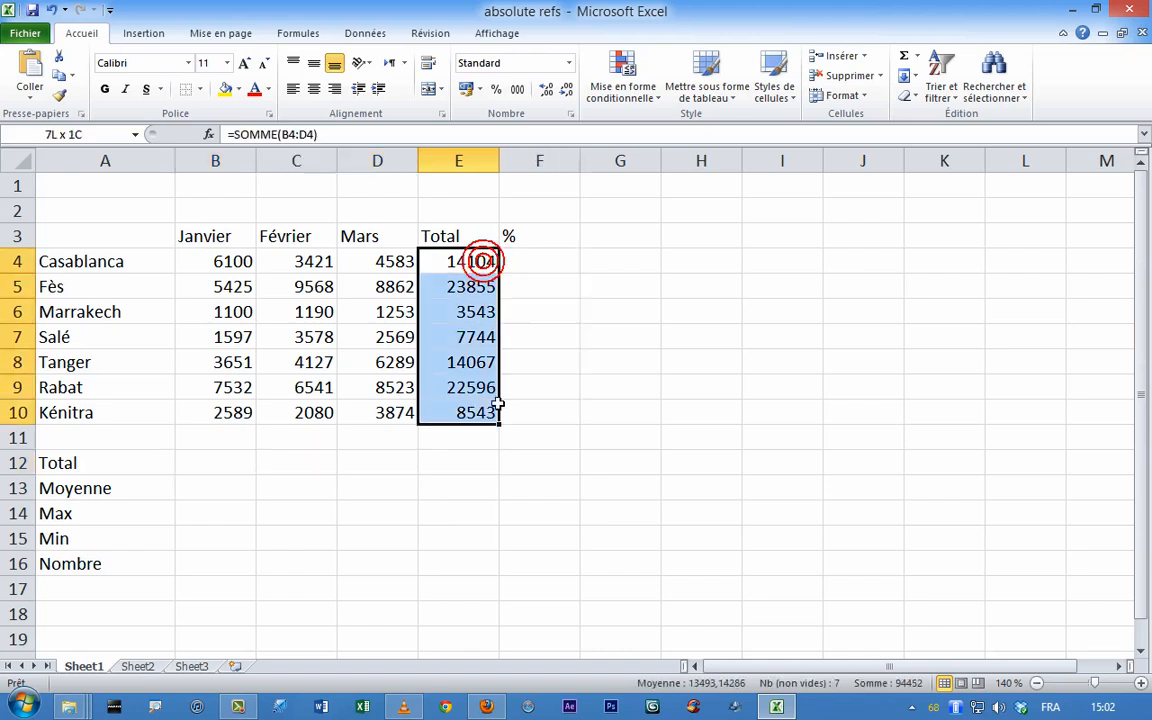
key(Delete)
click(244, 459)
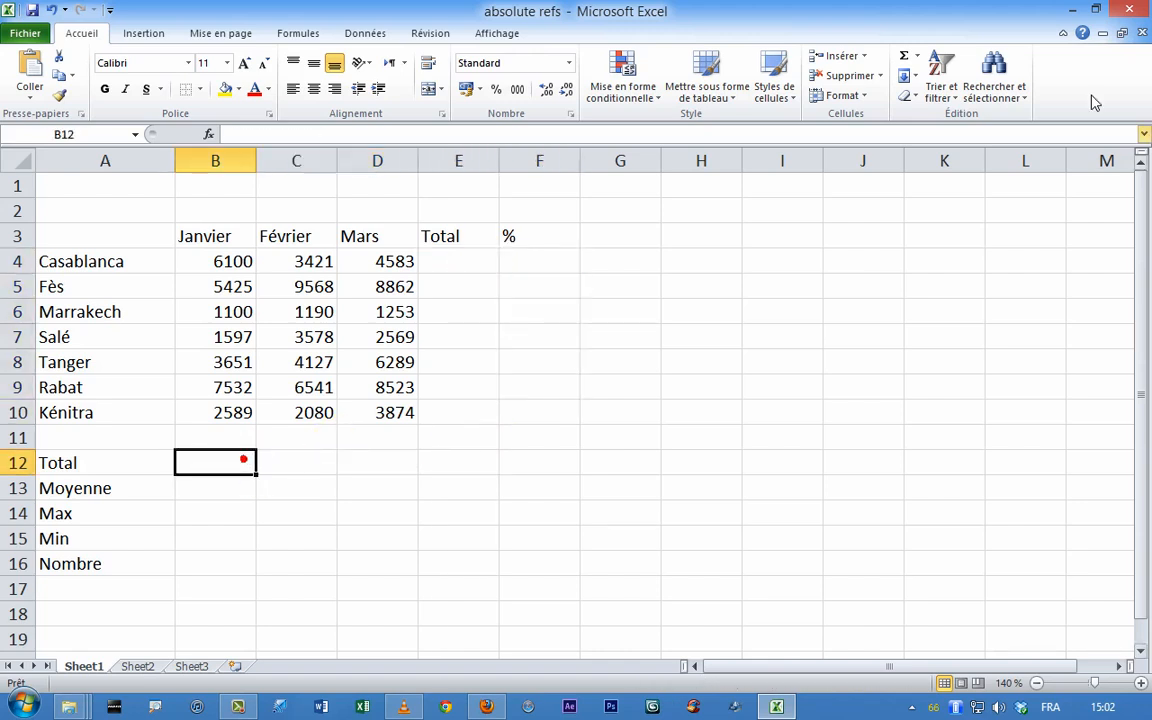
Sum the Janvier figures in B12 with =SOMME(B4:B10) and copy the formula across the Total row to E12.
click(916, 57)
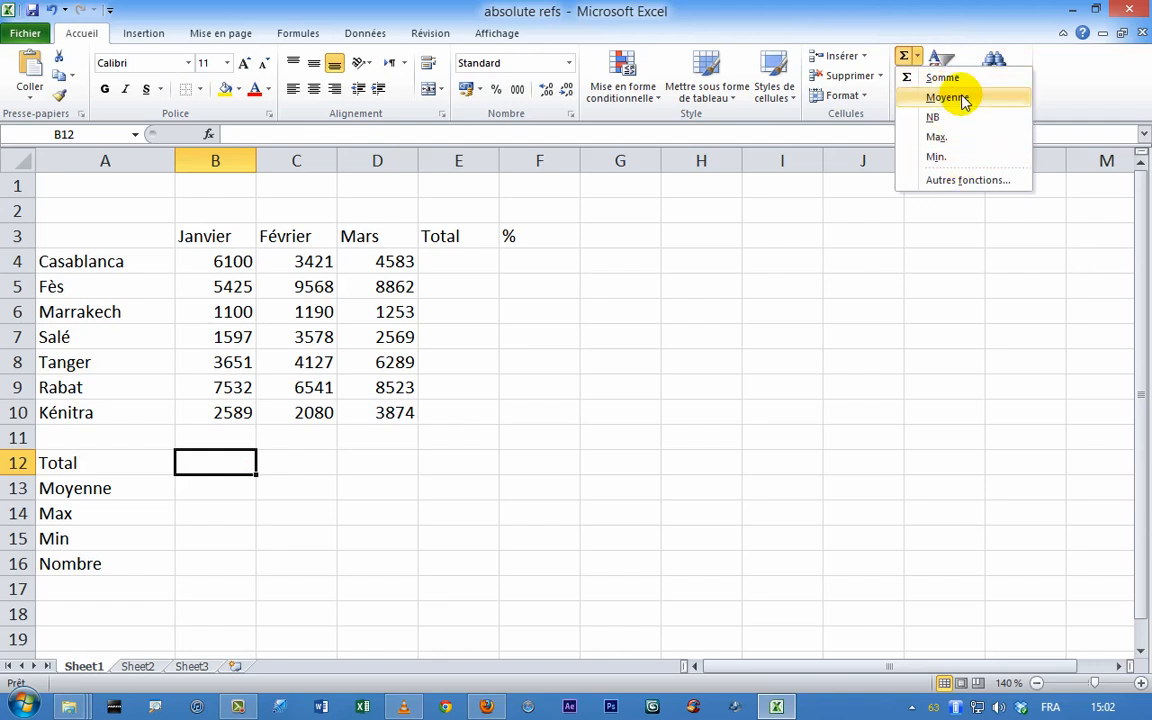
click(942, 78)
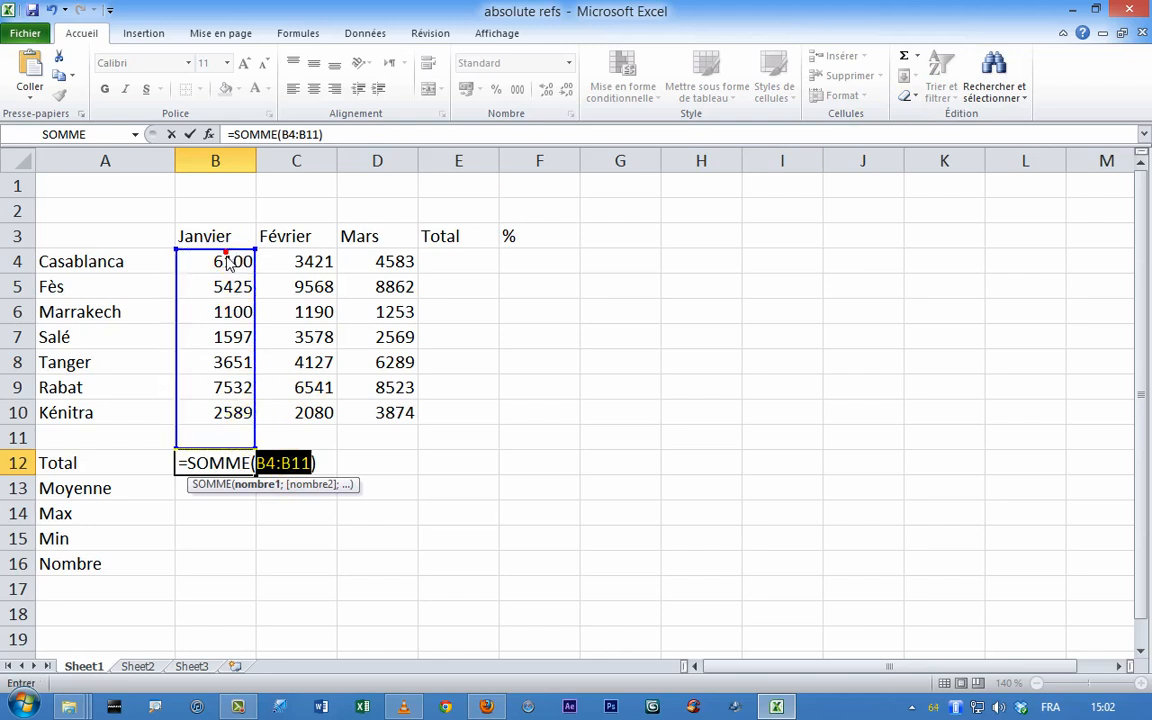
drag(228, 262, 222, 405)
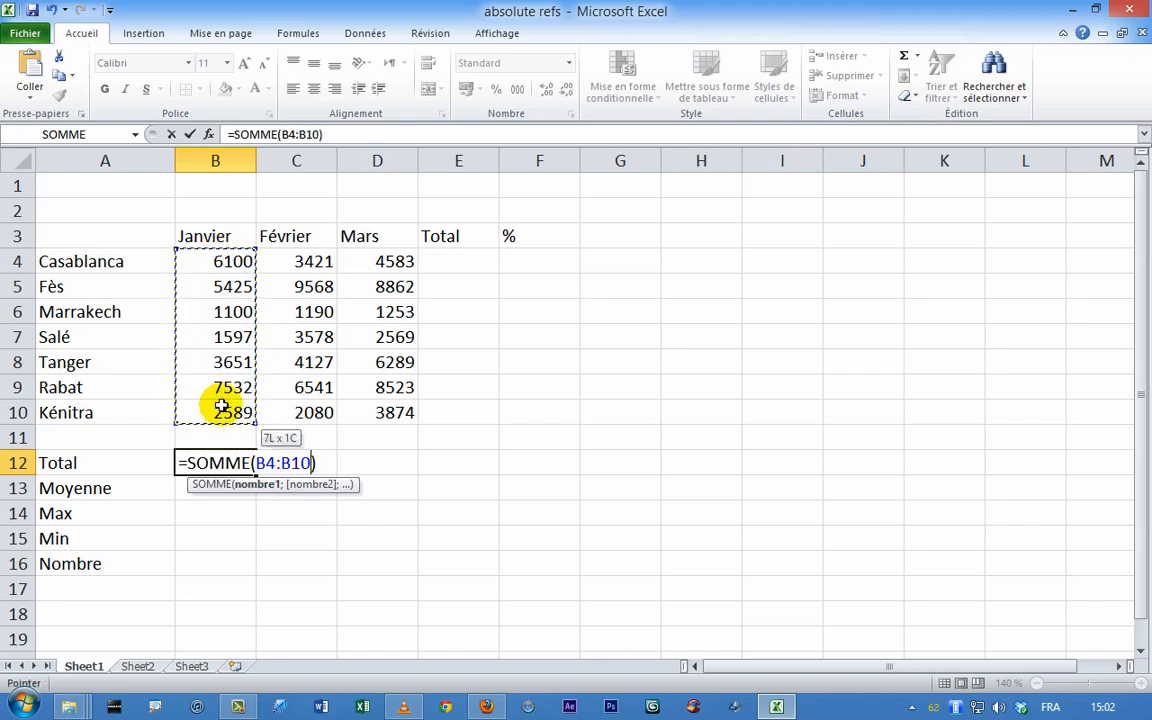
key(Return)
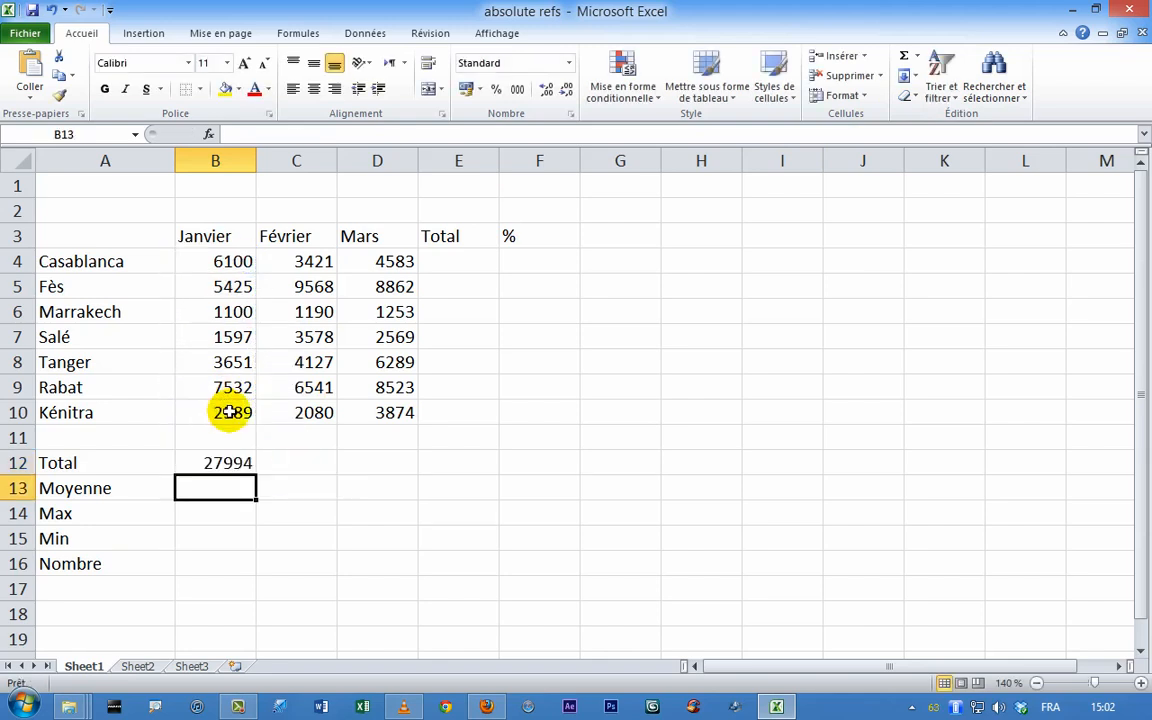
click(238, 463)
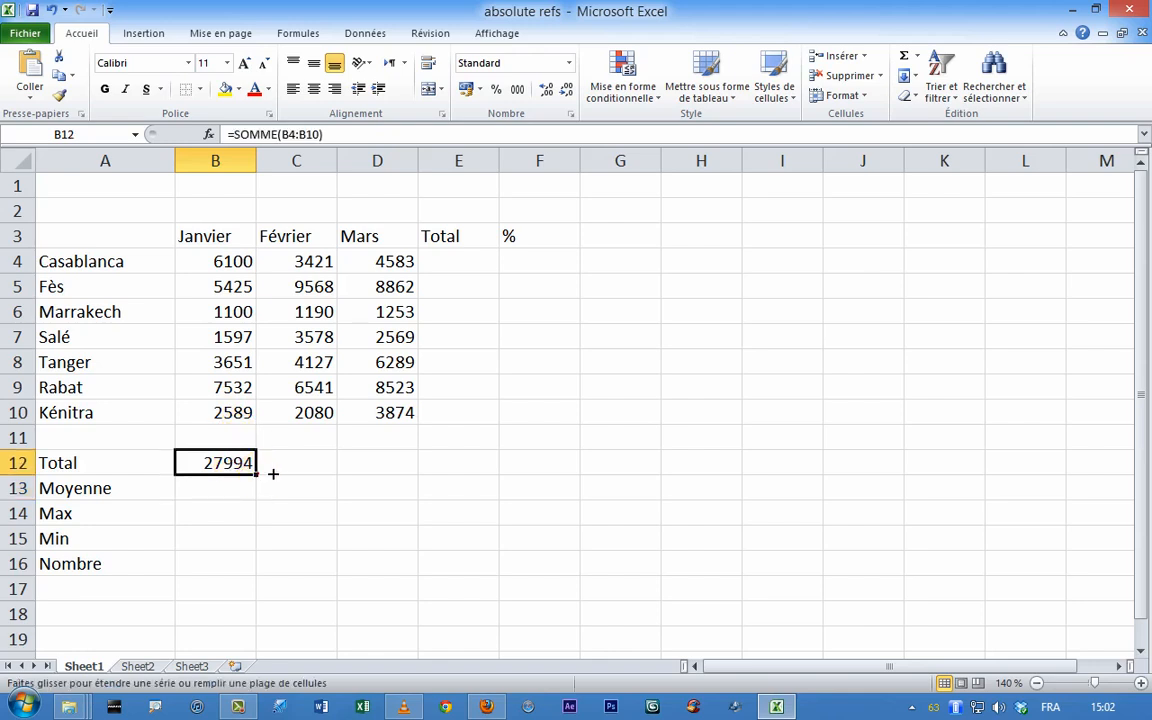
drag(257, 473, 478, 461)
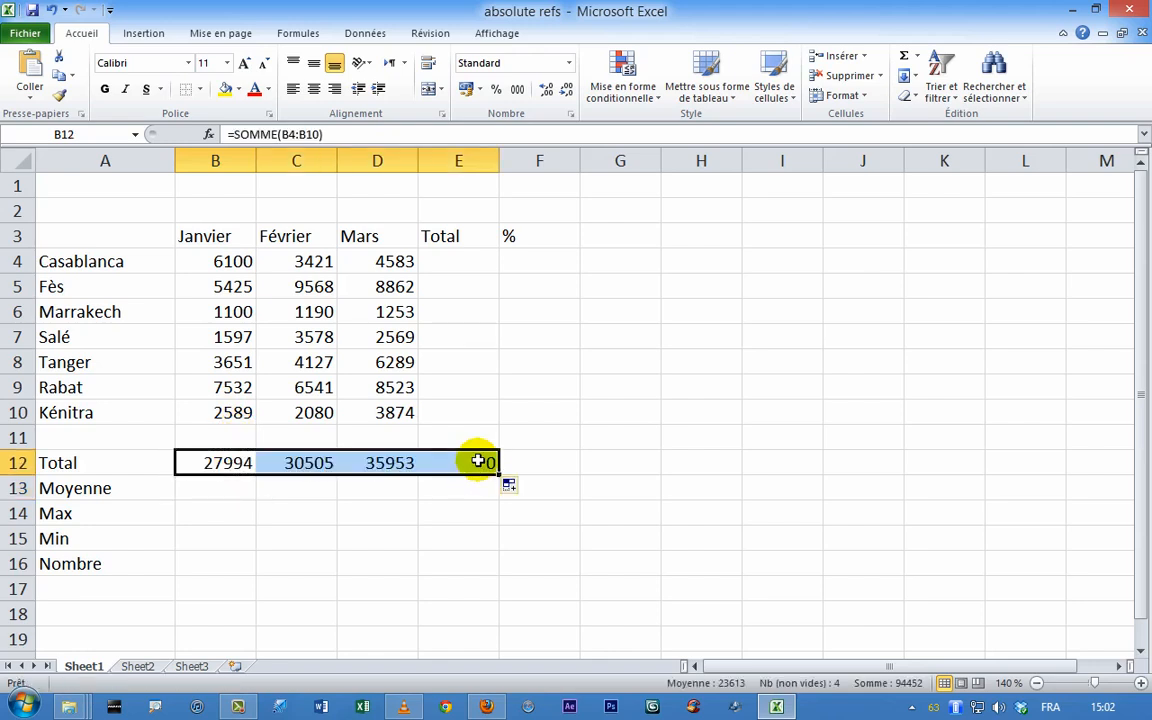
Sum the Casablanca row in E4 with =SOMME(B4:D4) and copy the formula down the Total column to E10.
click(451, 257)
click(916, 56)
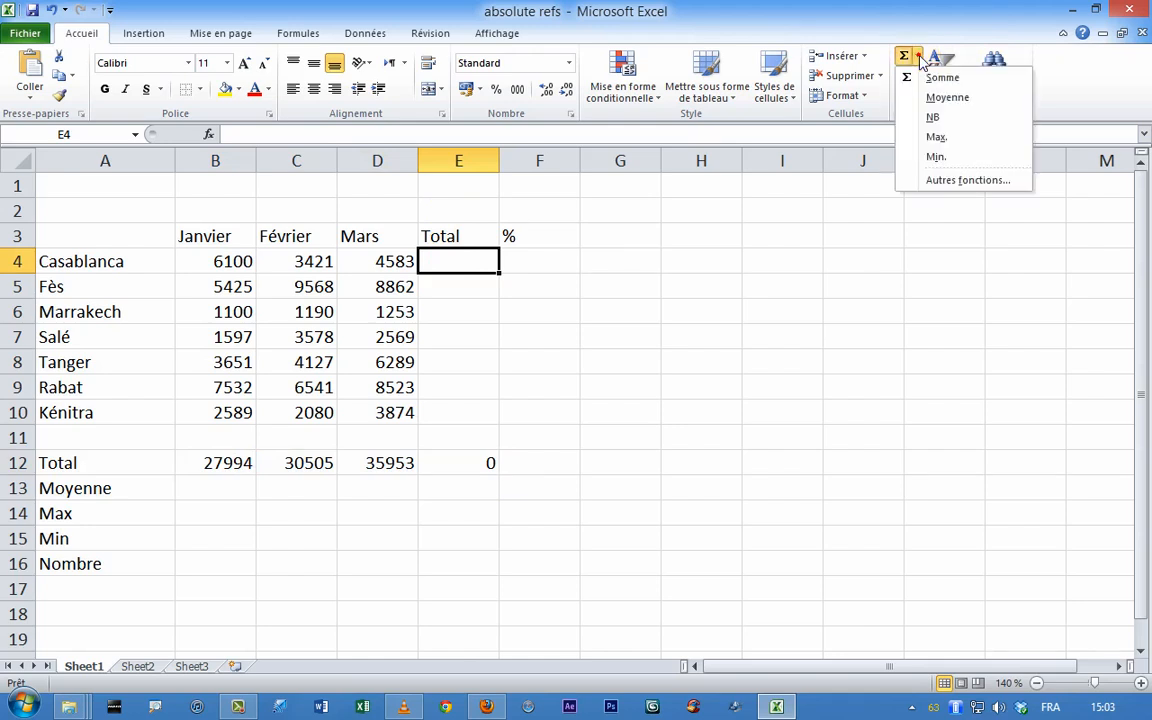
click(940, 78)
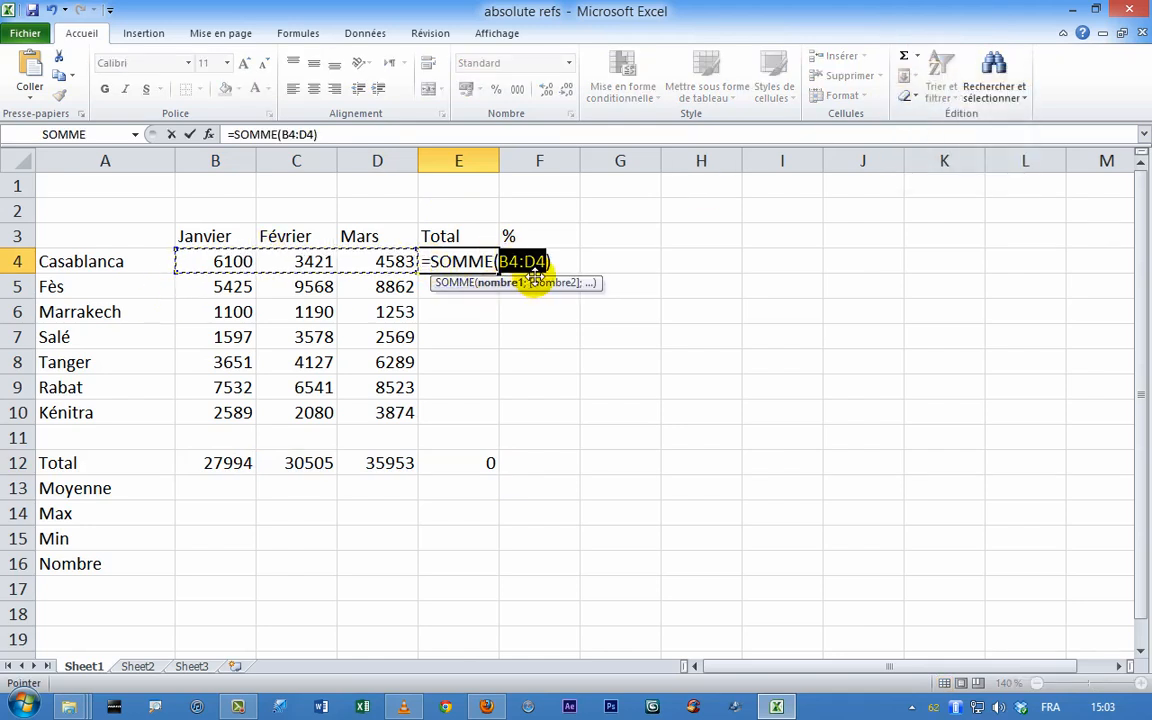
key(Return)
click(492, 266)
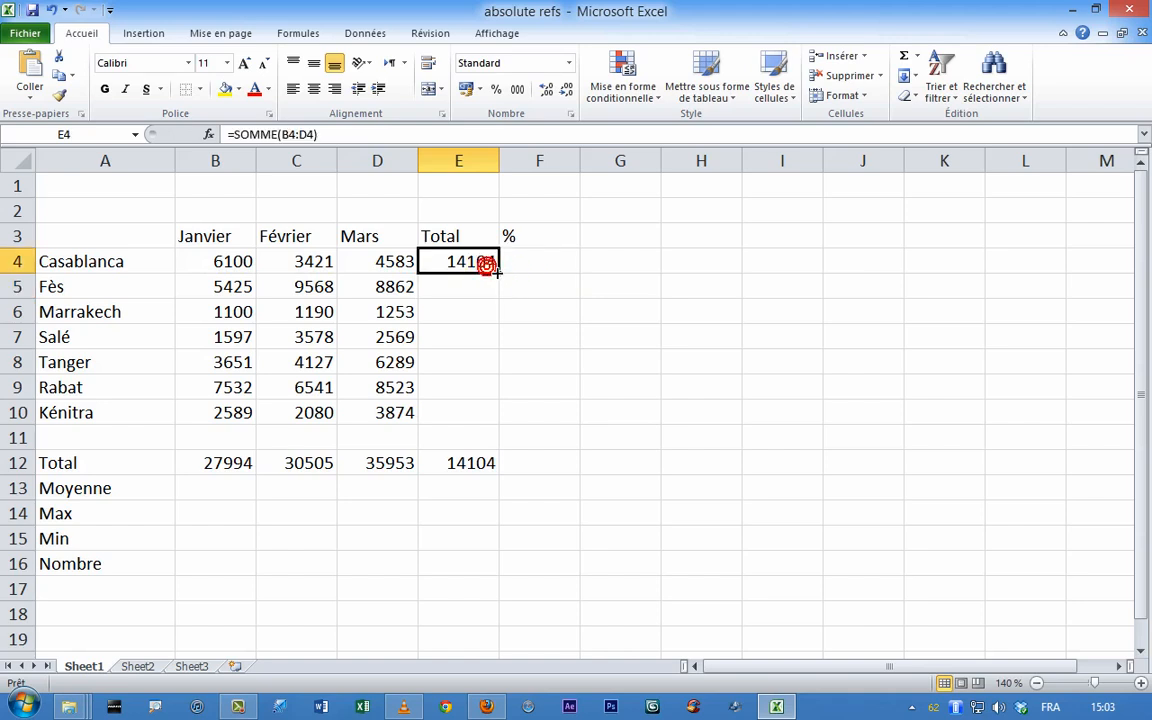
double_click(497, 272)
click(630, 412)
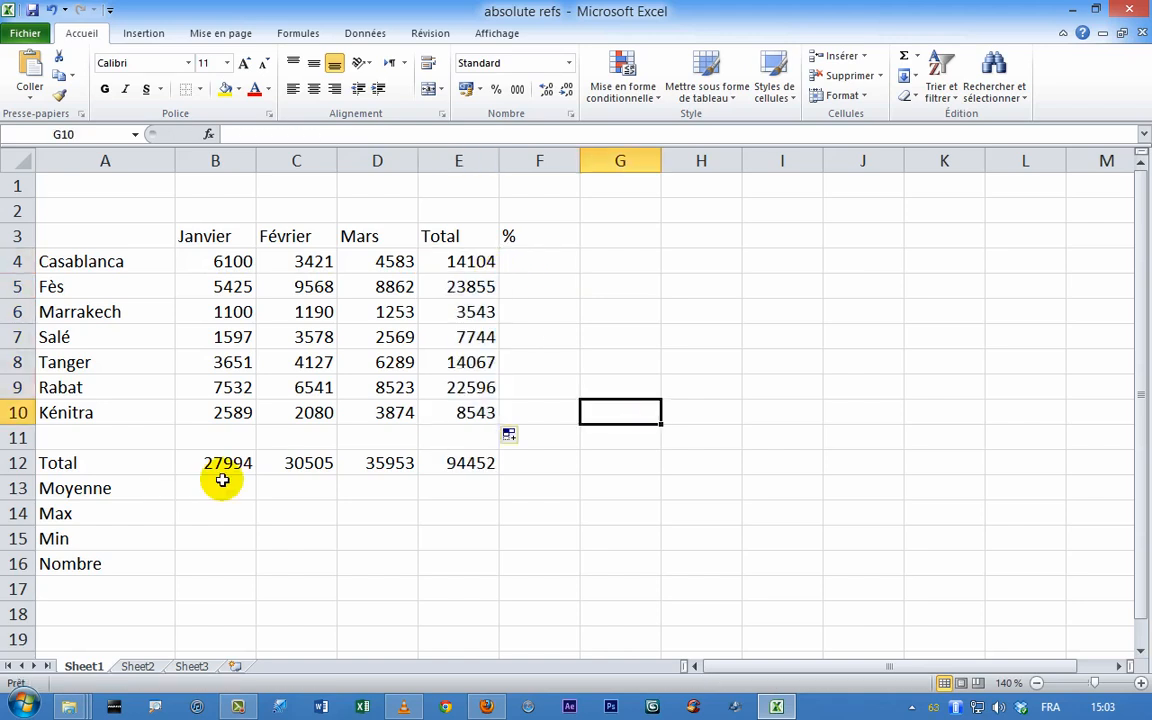
Write =MOYENNE(B4:B10) manually in B13 for the Janvier average and clear the cell again.
click(222, 481)
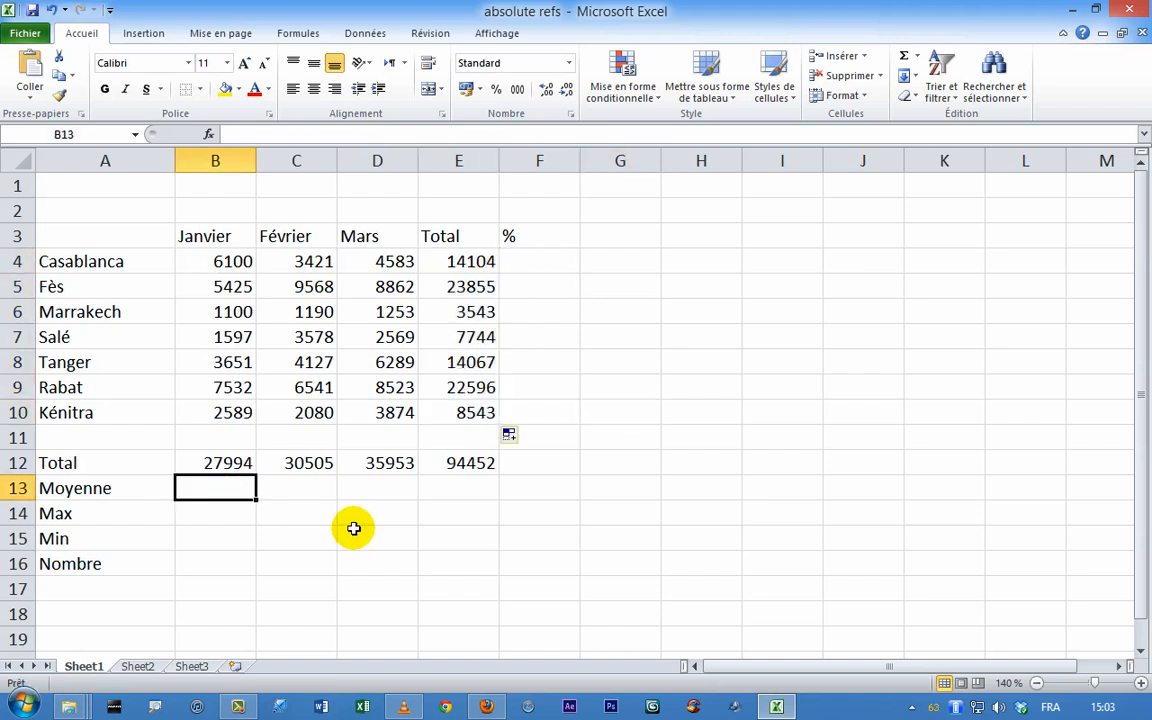
text(=Mo)
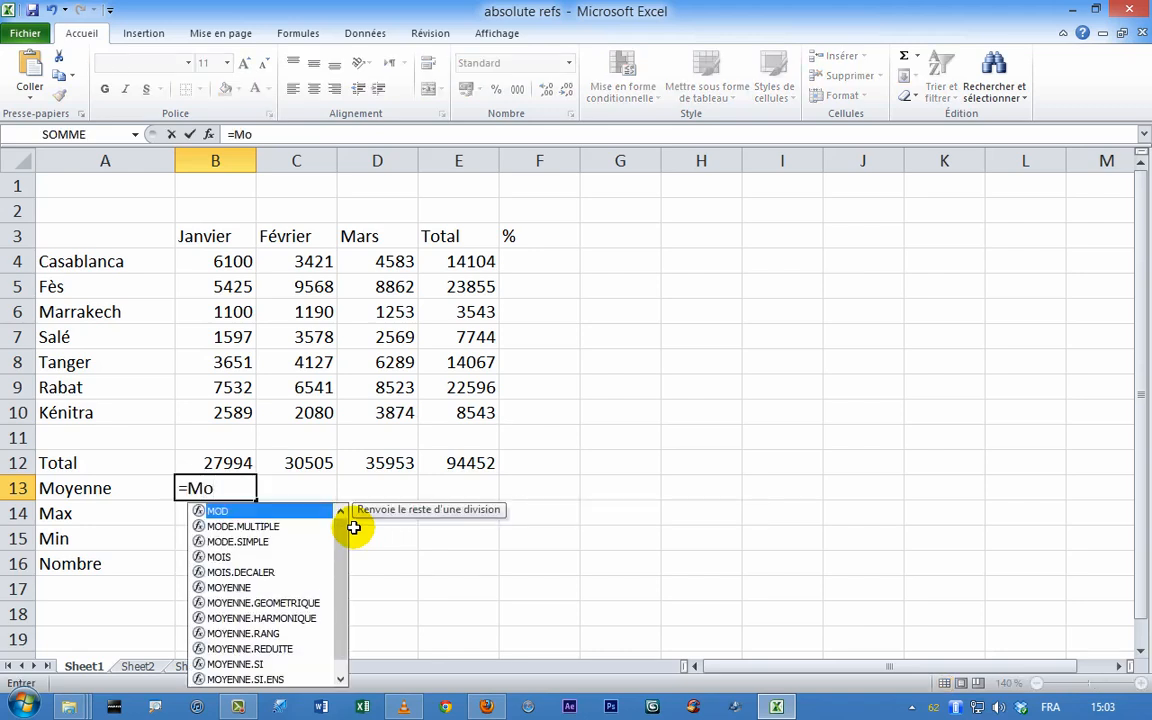
text(y)
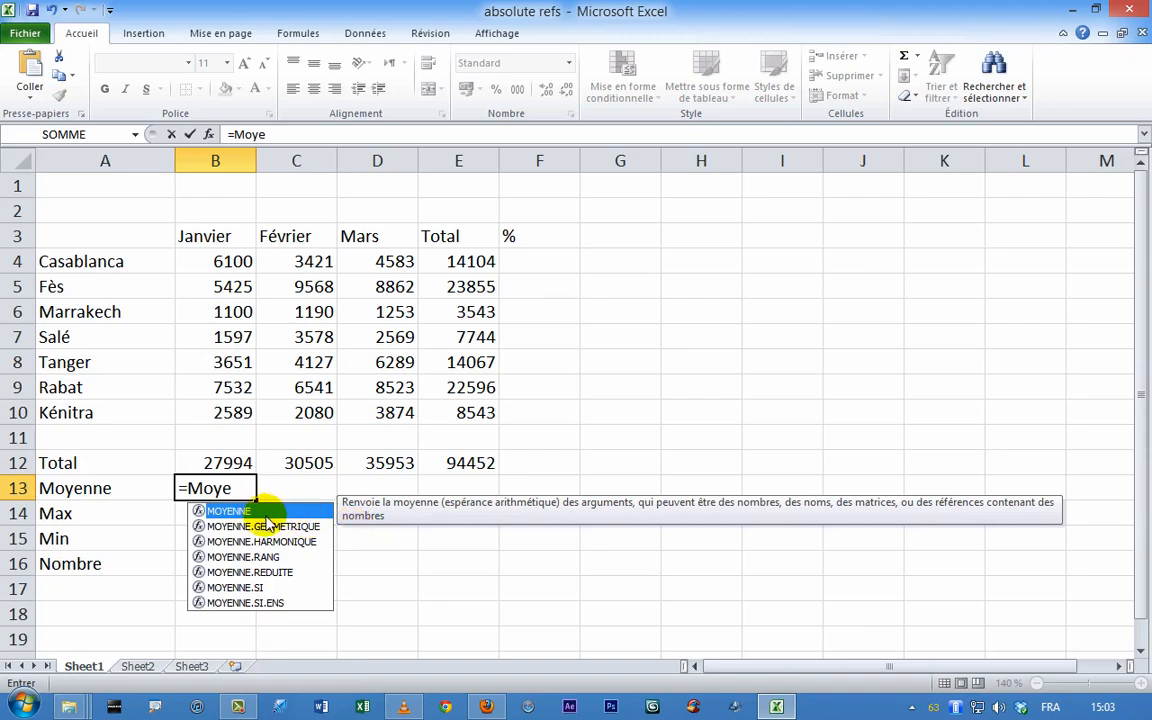
text(e)
key(Tab)
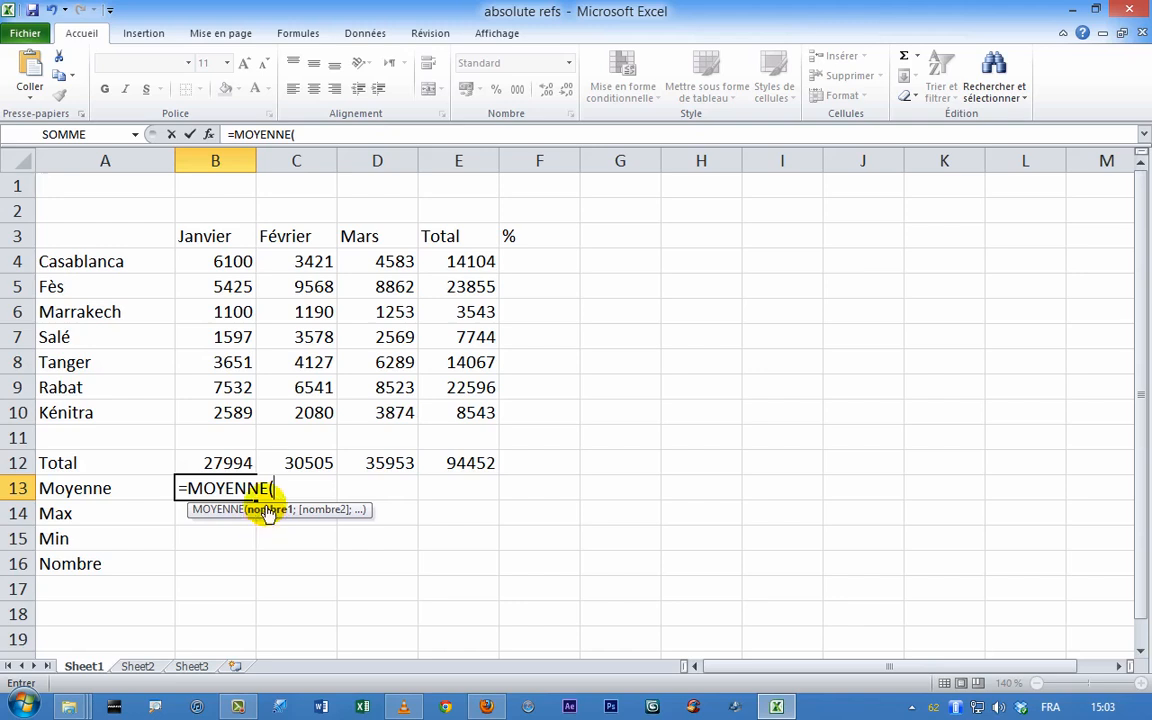
drag(233, 261, 225, 408)
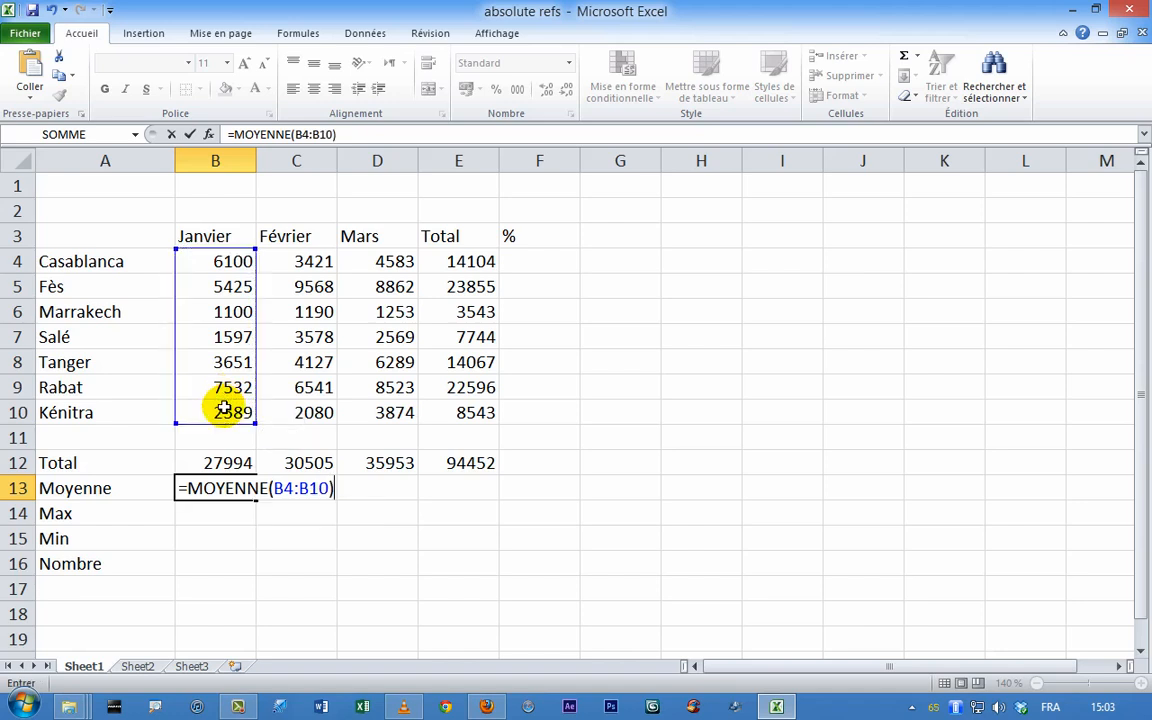
key(Return)
click(232, 487)
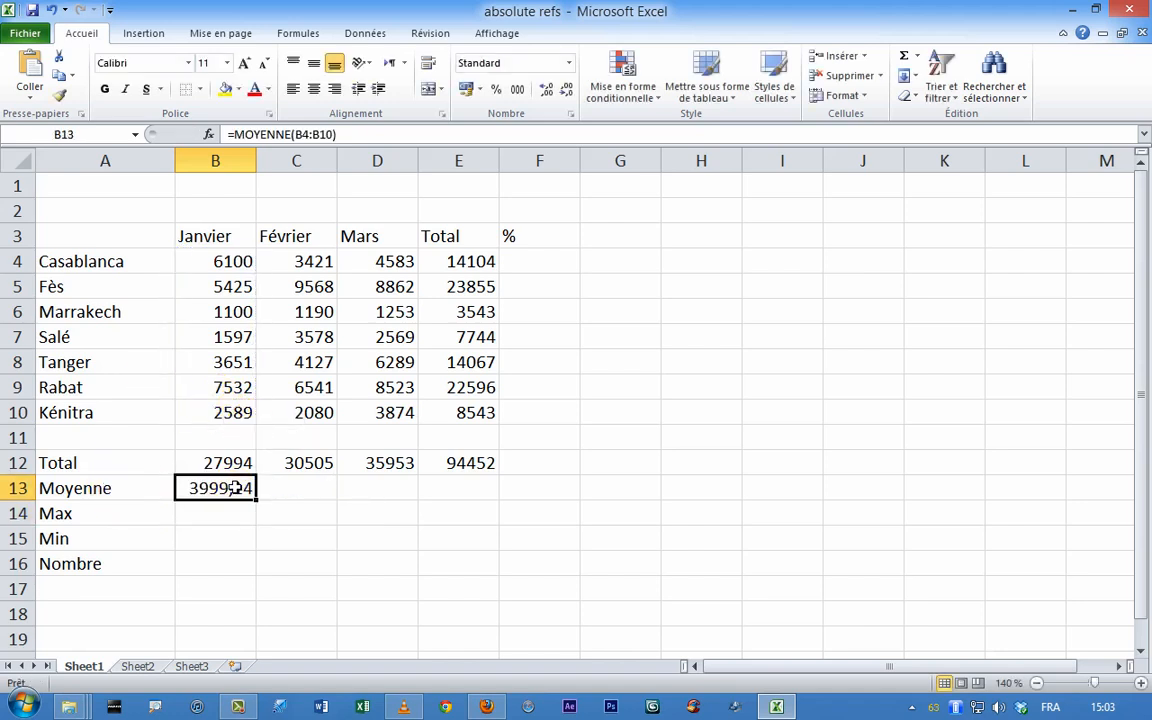
key(Delete)
Average the Janvier figures in B13 with the built-in Moyenne function over B4:B10.
click(915, 58)
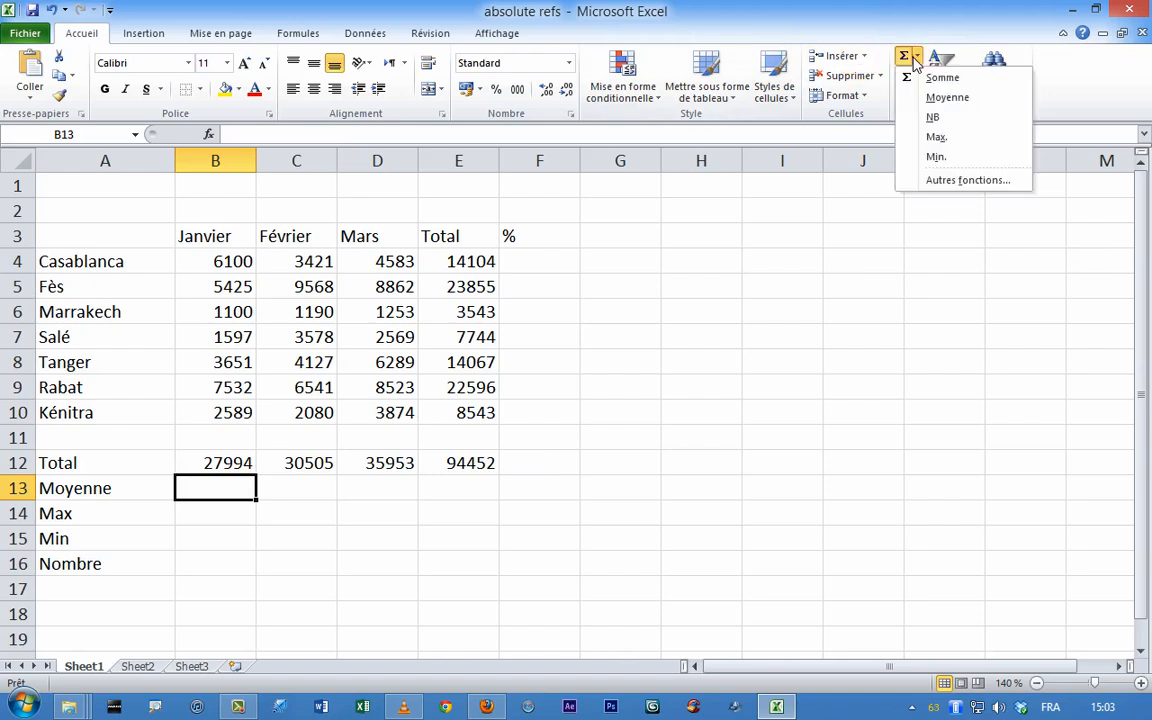
click(930, 98)
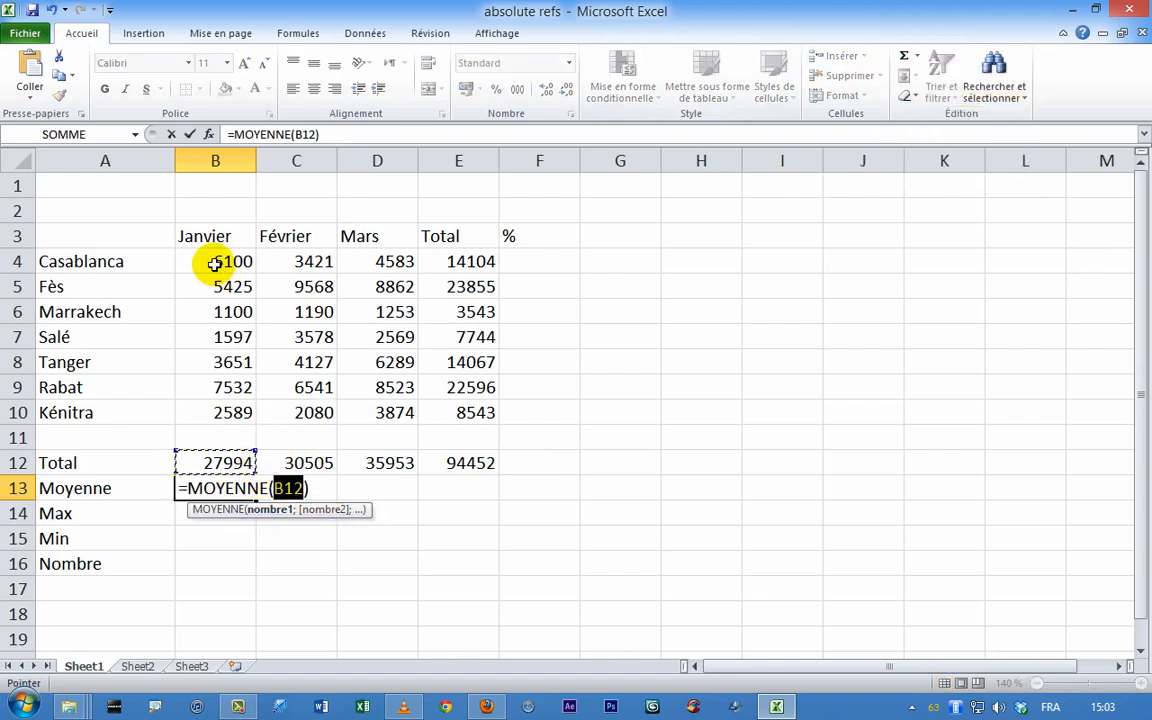
drag(216, 262, 193, 411)
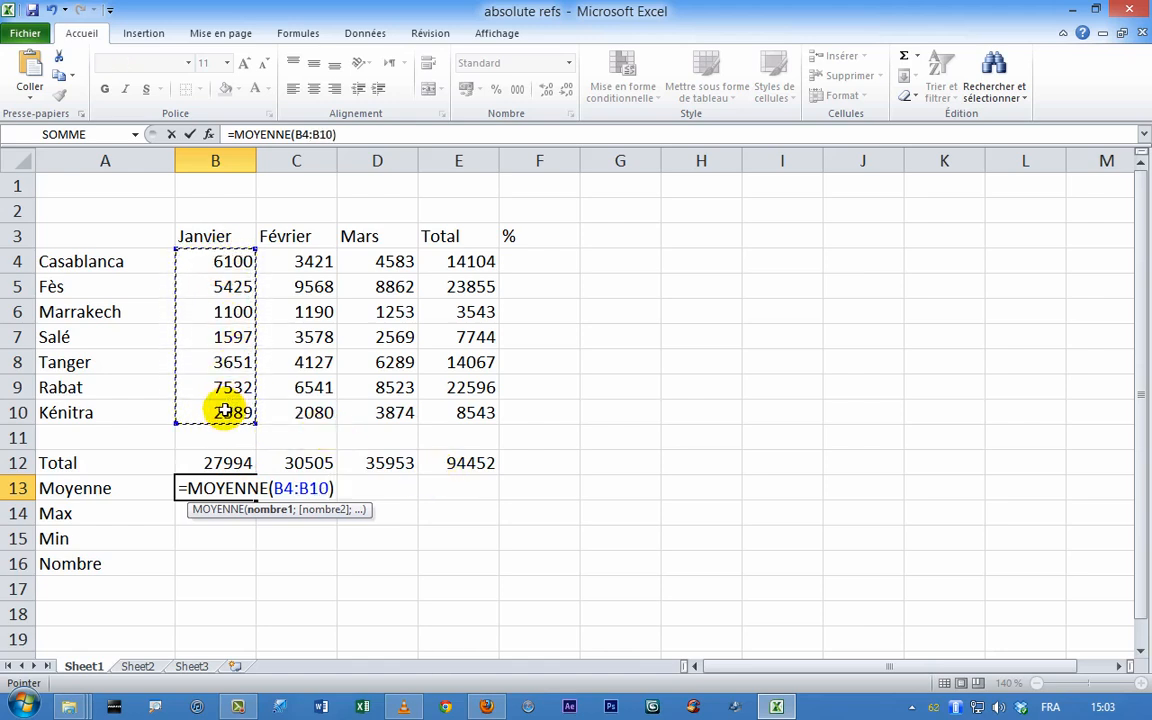
key(Return)
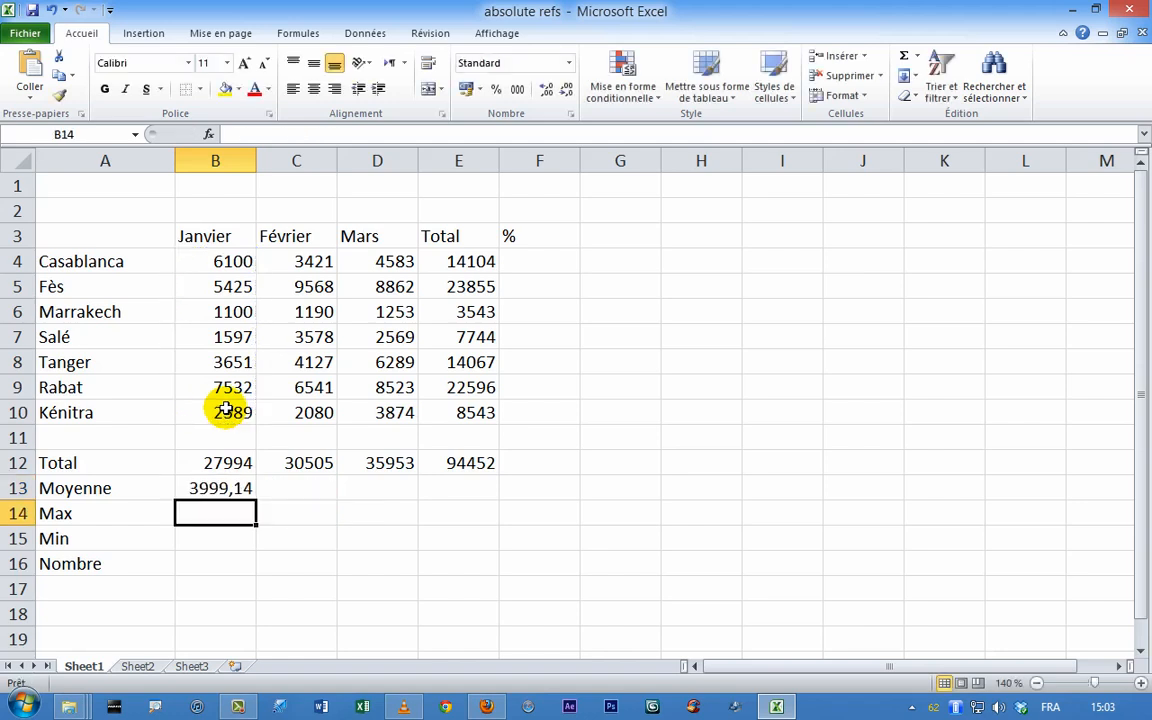
click(242, 488)
drag(257, 497, 257, 570)
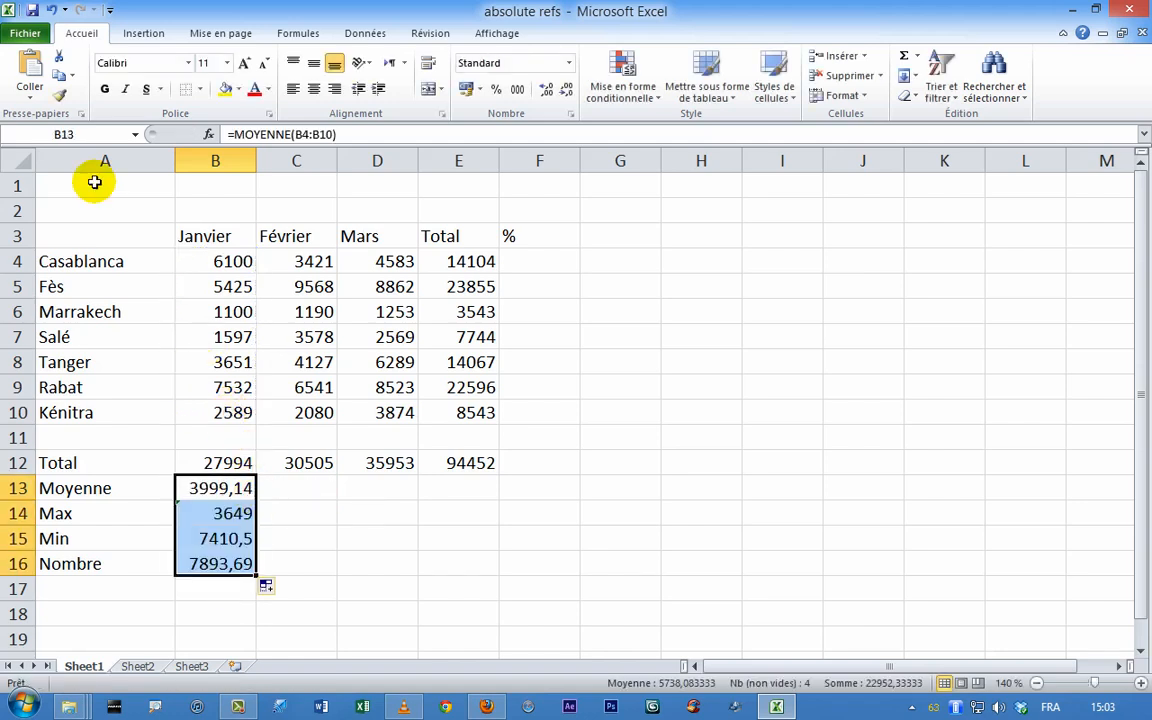
click(50, 12)
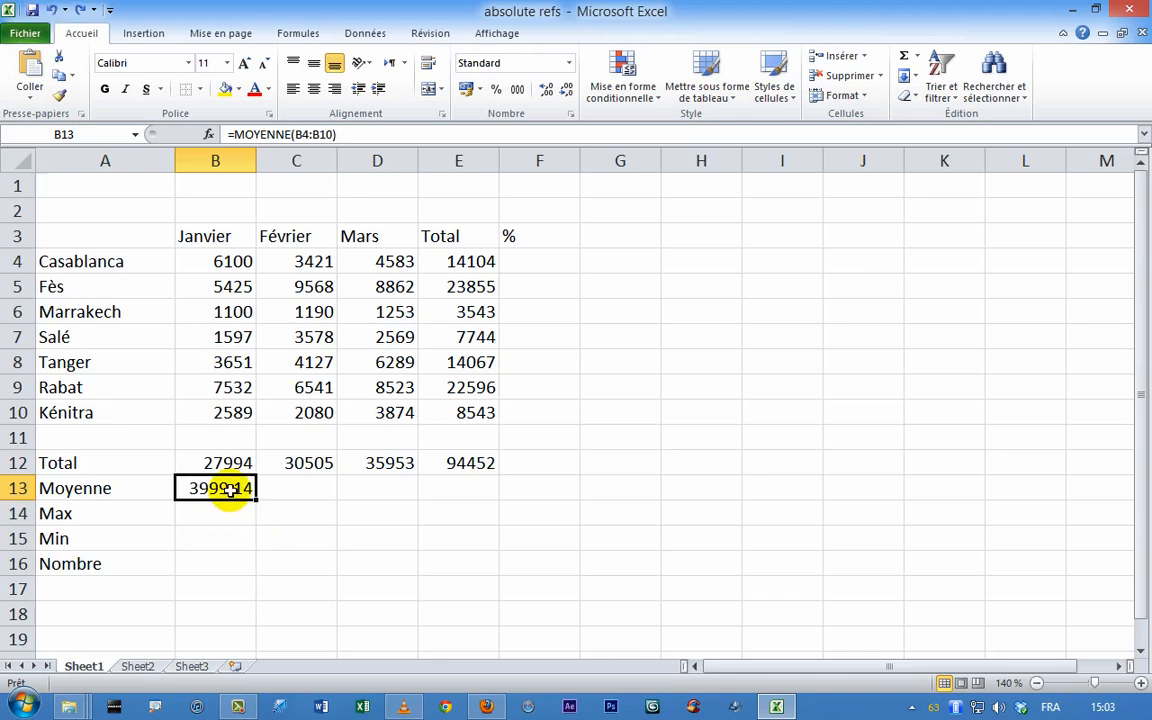
Copy the average formula from B13 across the Moyenne row to E13.
drag(257, 497, 495, 500)
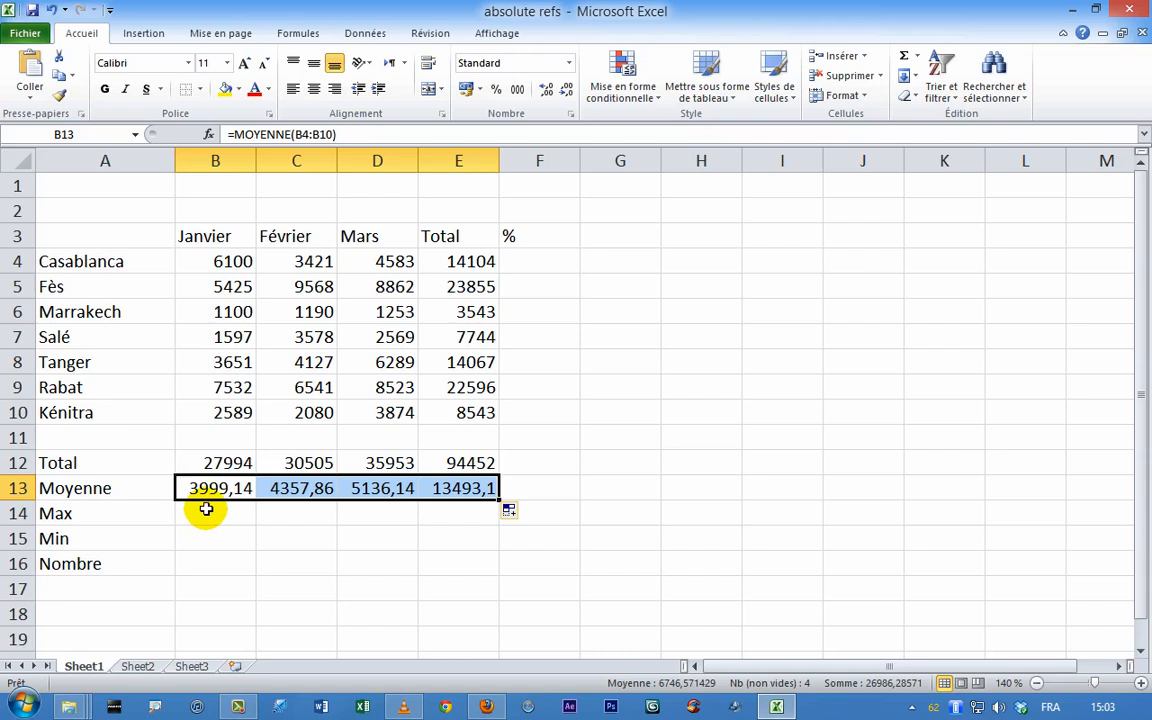
Find the Janvier maximum in B14 with =MAX(B4:B10) and copy the formula across the Max row to E14.
click(192, 513)
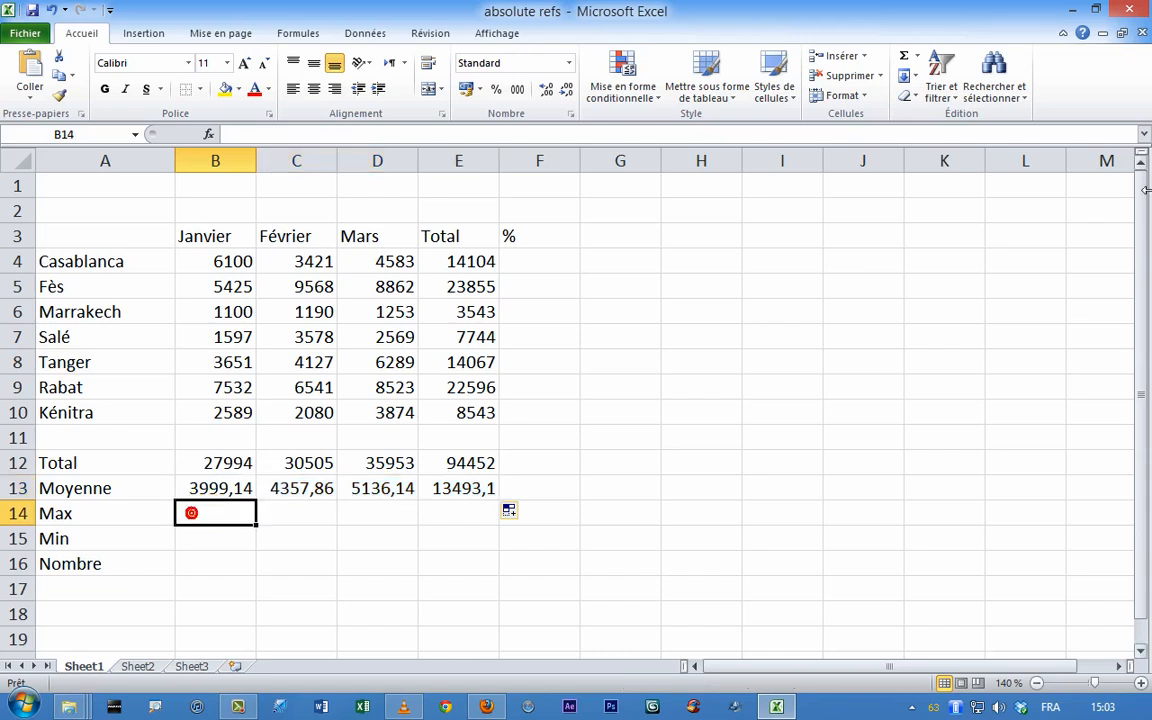
click(917, 56)
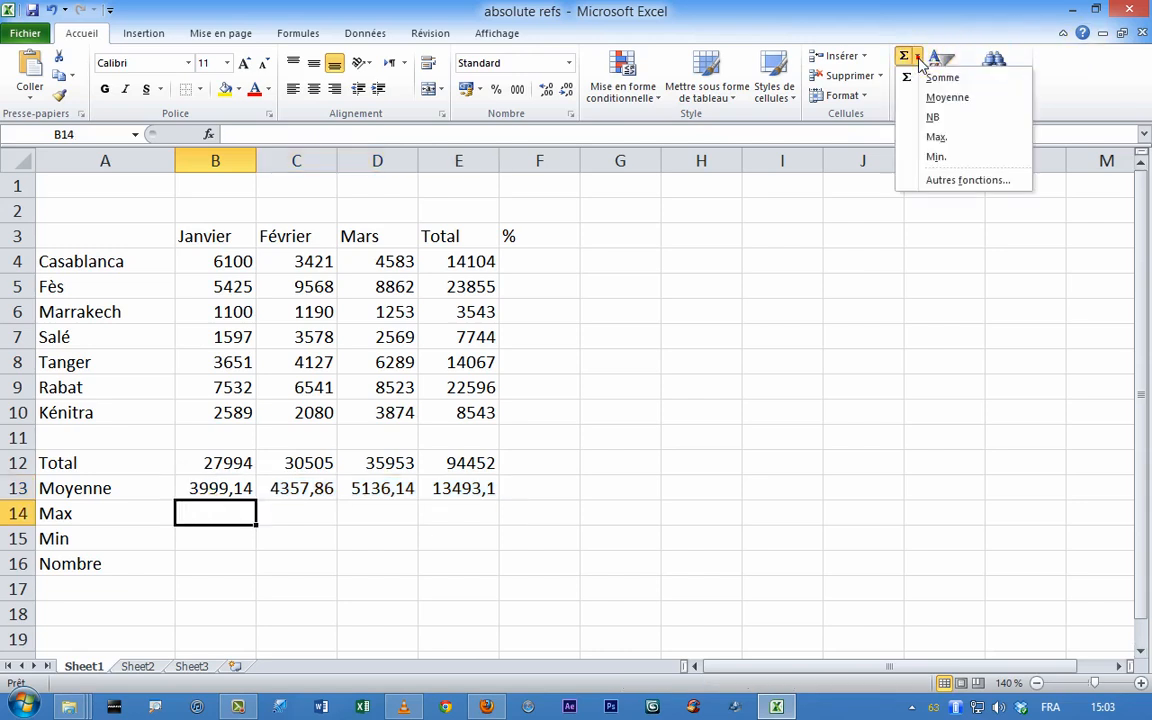
click(938, 137)
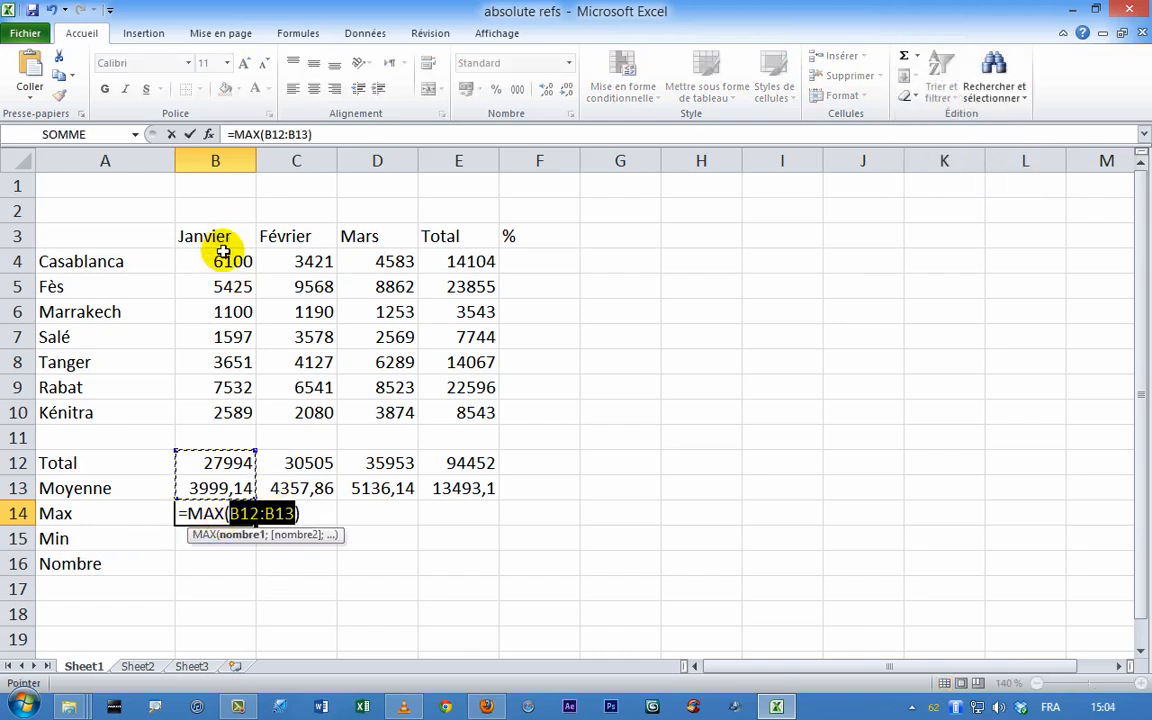
drag(226, 263, 221, 412)
key(Return)
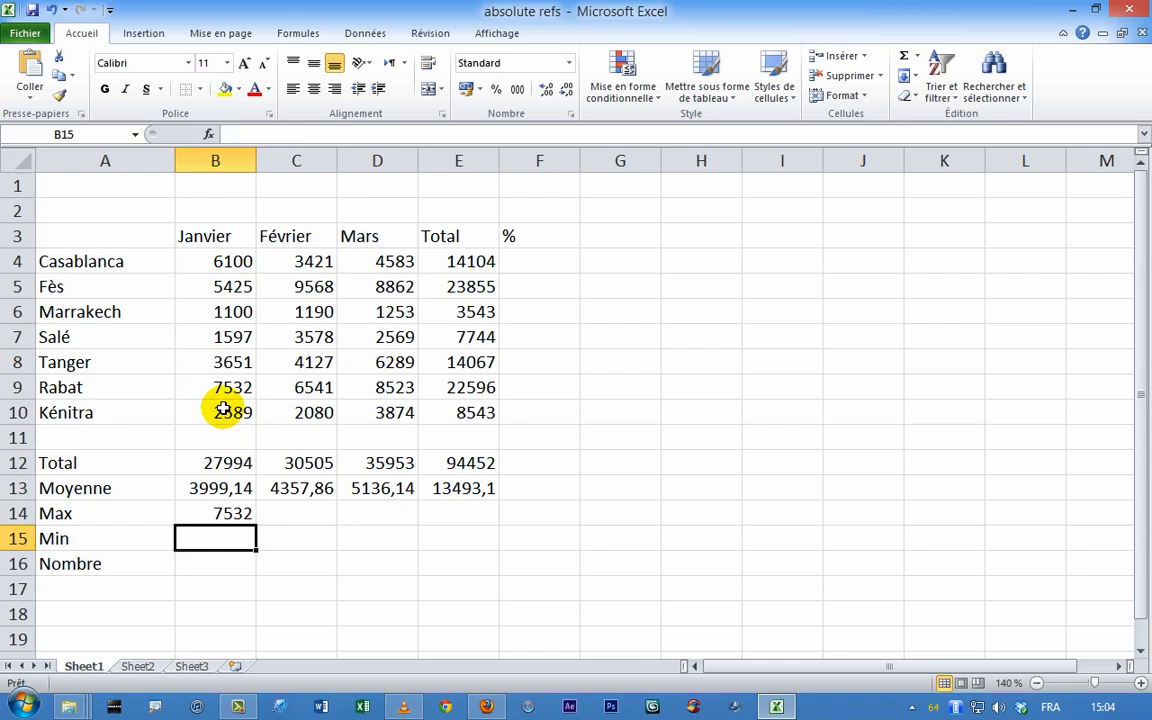
click(232, 512)
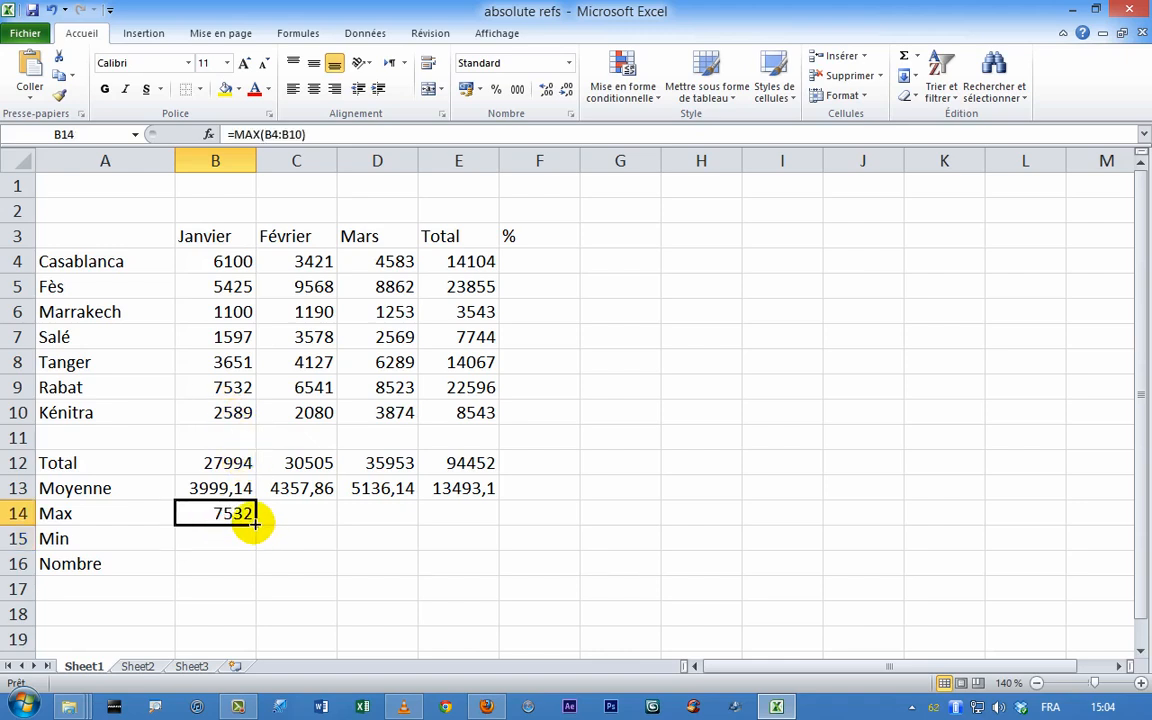
drag(254, 521, 465, 522)
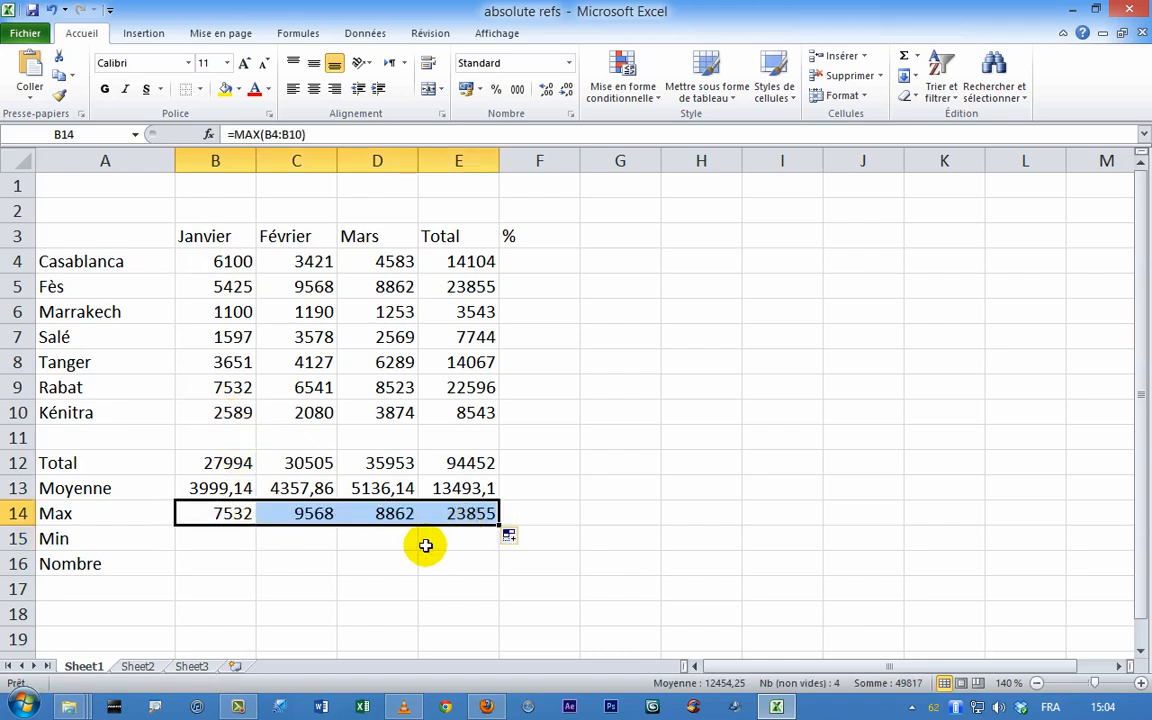
Find the Janvier minimum in B15 with =MIN(B4:B10) and copy the formula across the Min row to E15.
click(224, 539)
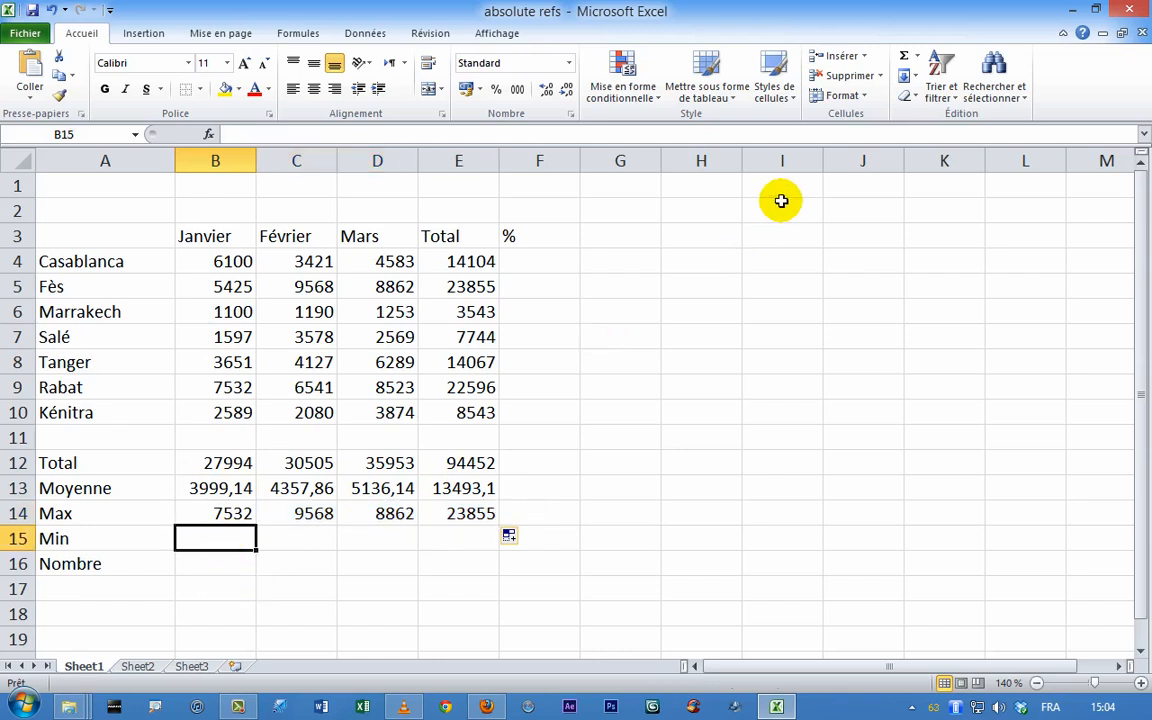
click(916, 57)
click(934, 157)
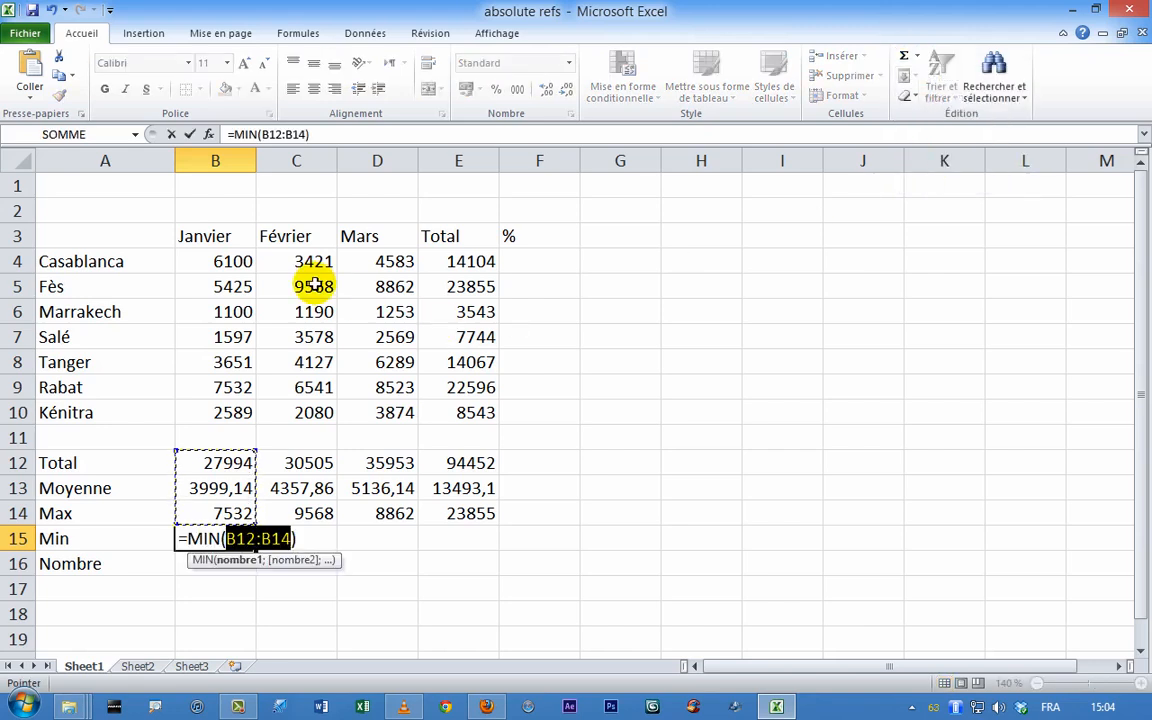
drag(231, 260, 243, 398)
key(Return)
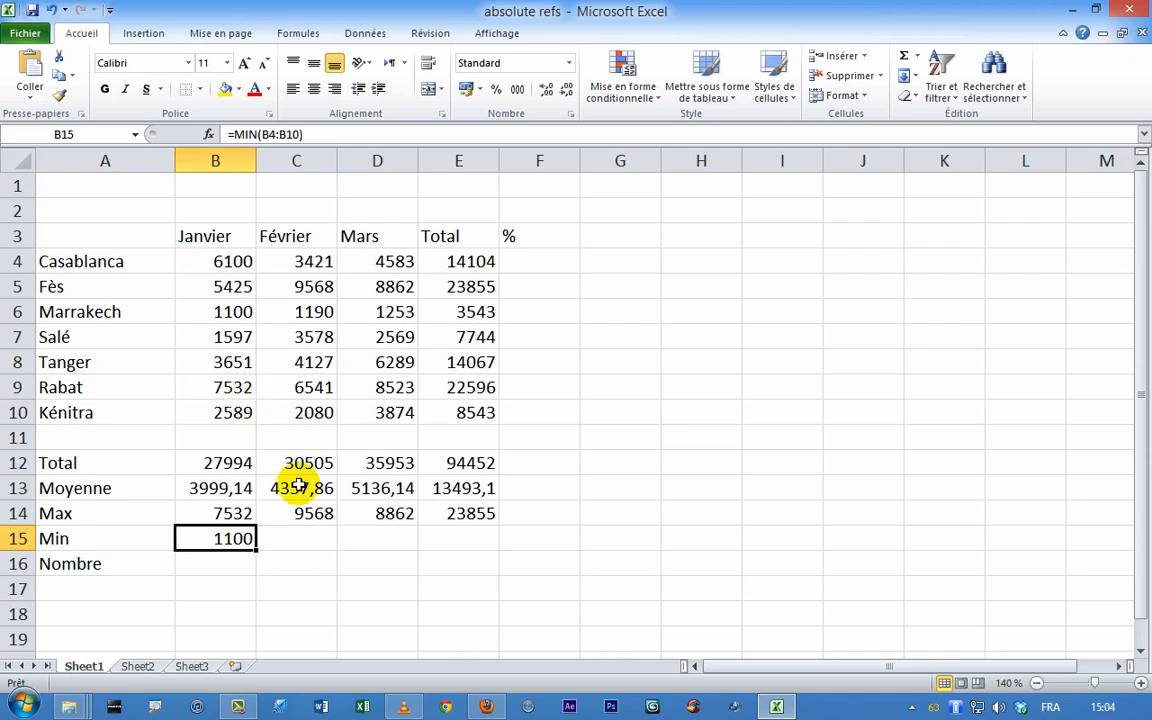
drag(481, 548, 478, 556)
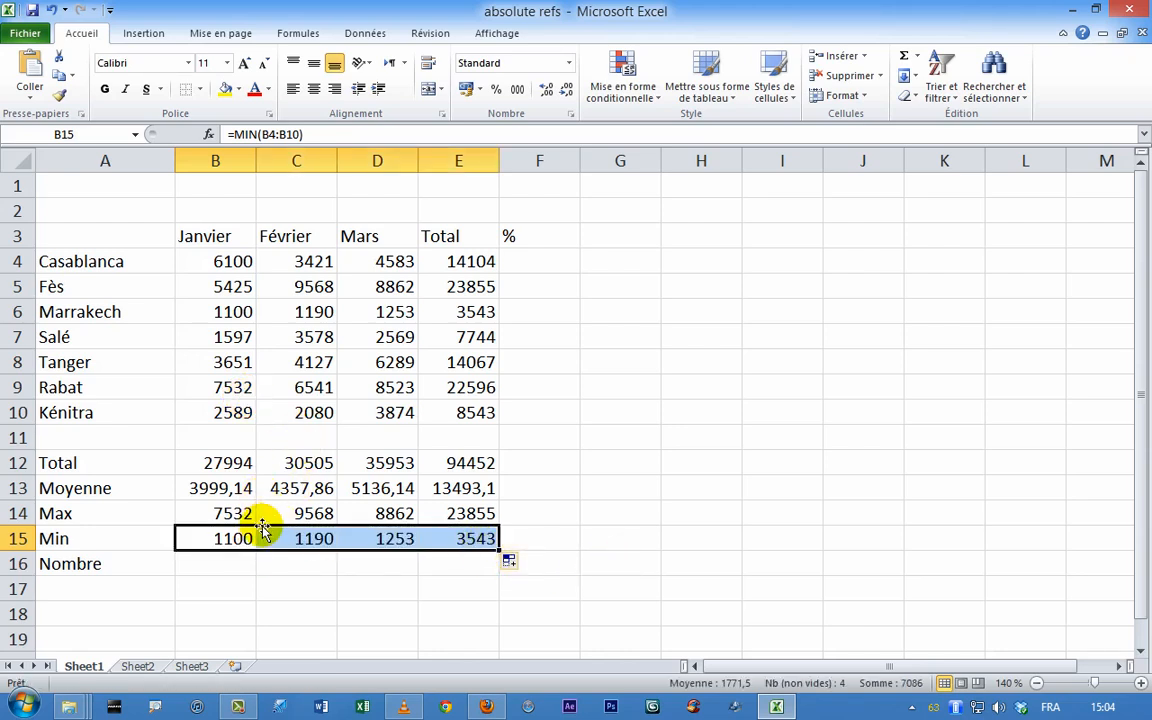
Count the Janvier figures in B16 with =NB(B4:B10) and copy the formula across the Nombre row to E16.
click(205, 563)
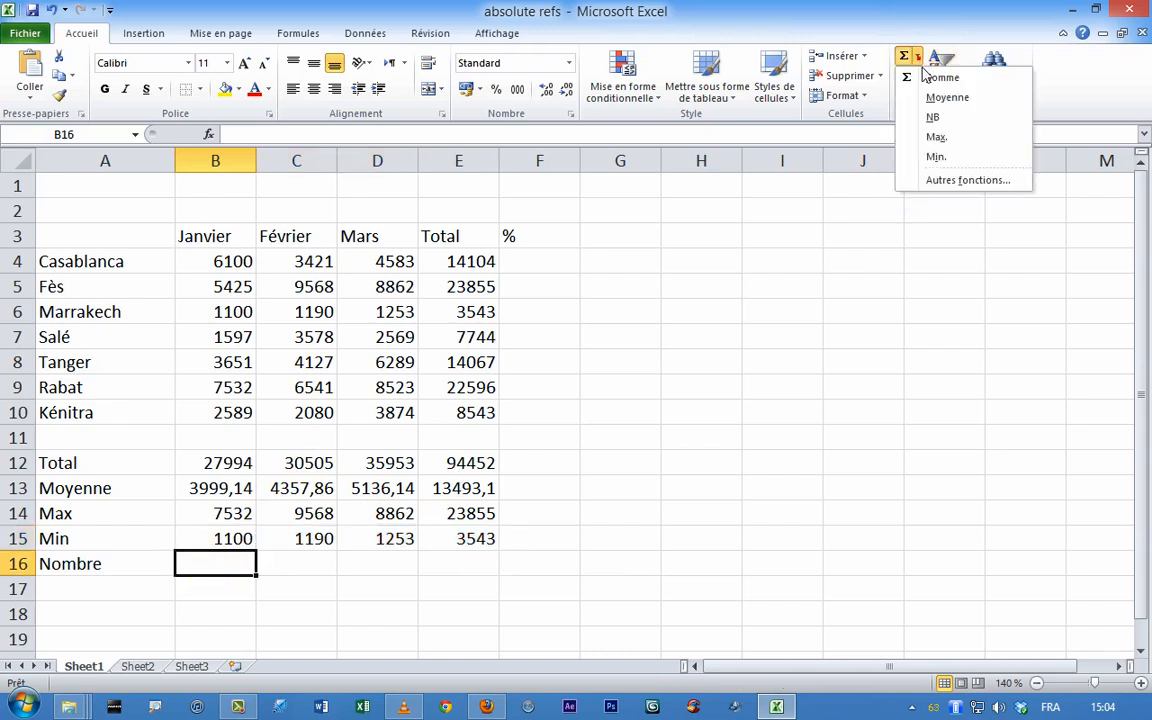
click(938, 117)
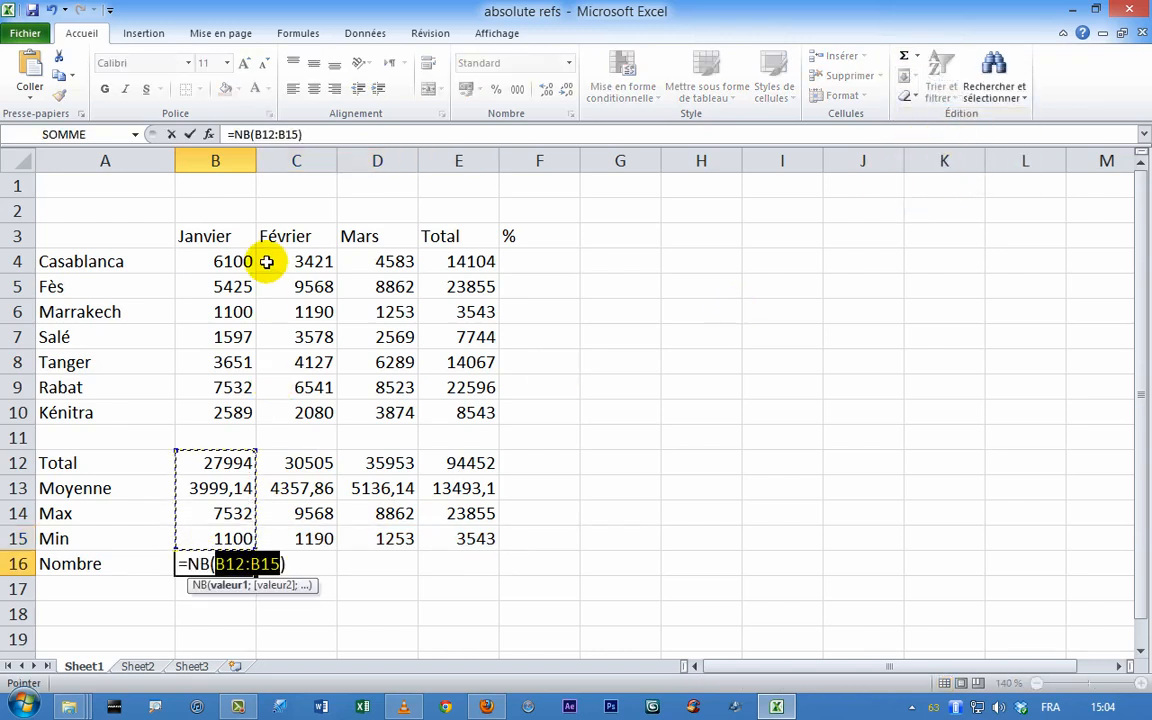
drag(229, 257, 231, 400)
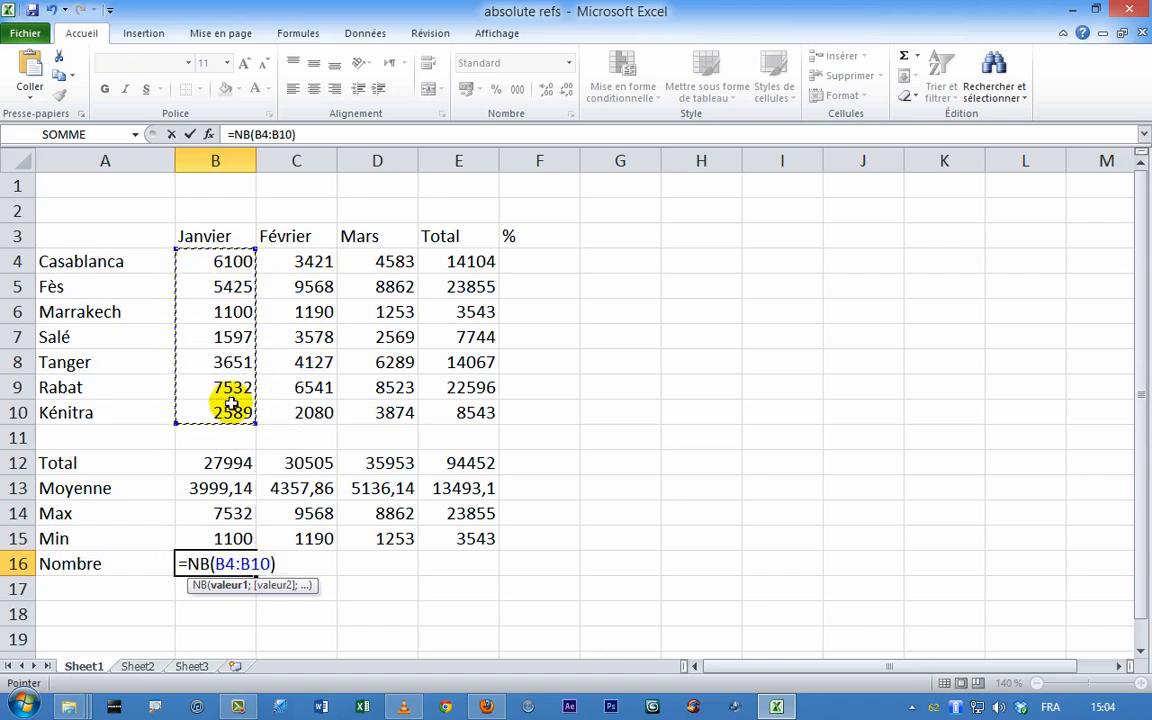
key(ctrl+Return)
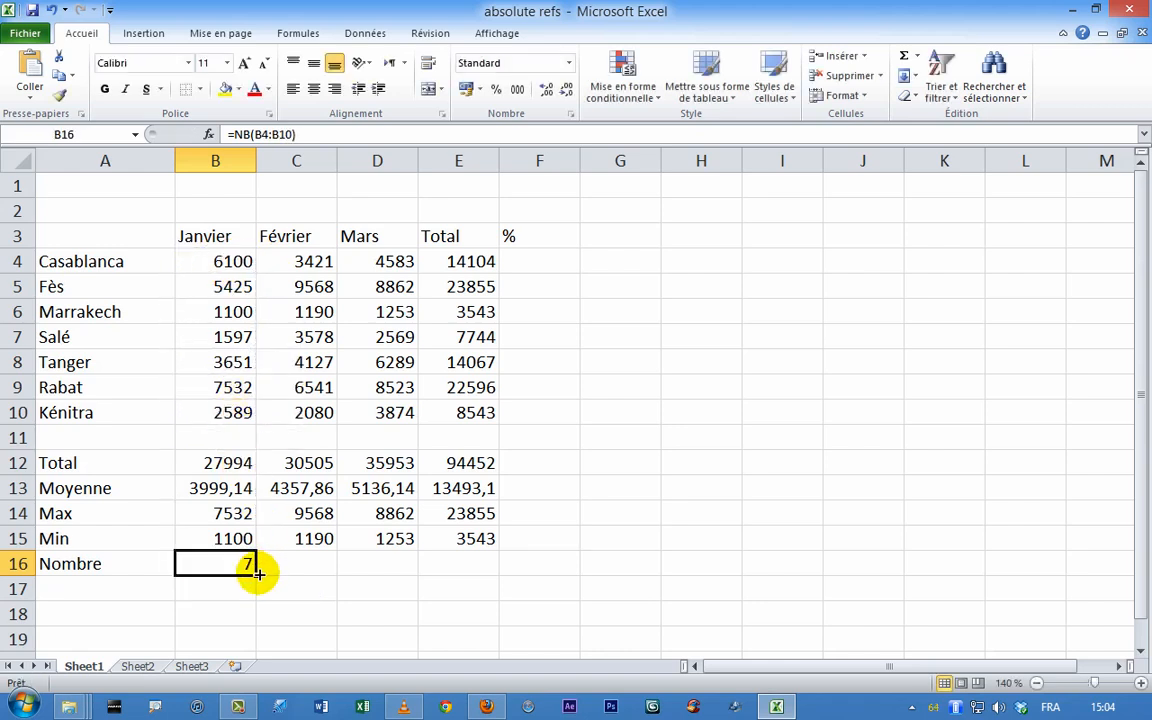
drag(258, 574, 497, 568)
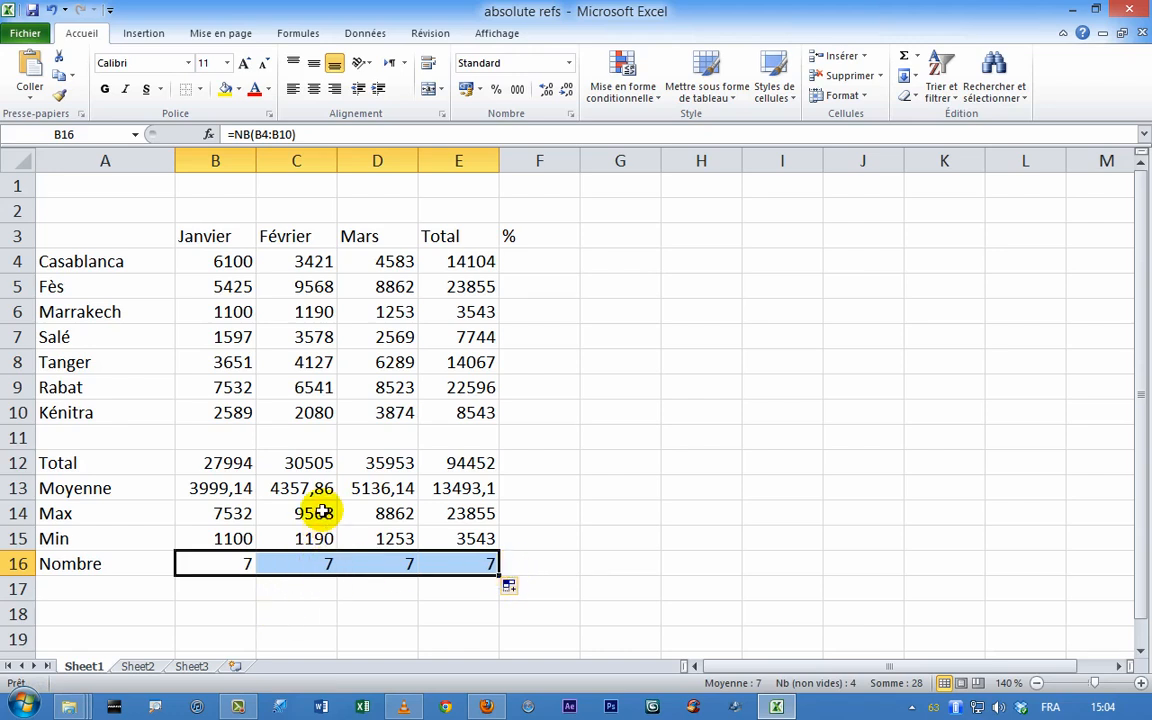
Clear Tanger's Février figure in C8 to test the summary formulas, and undo the deletion.
click(315, 359)
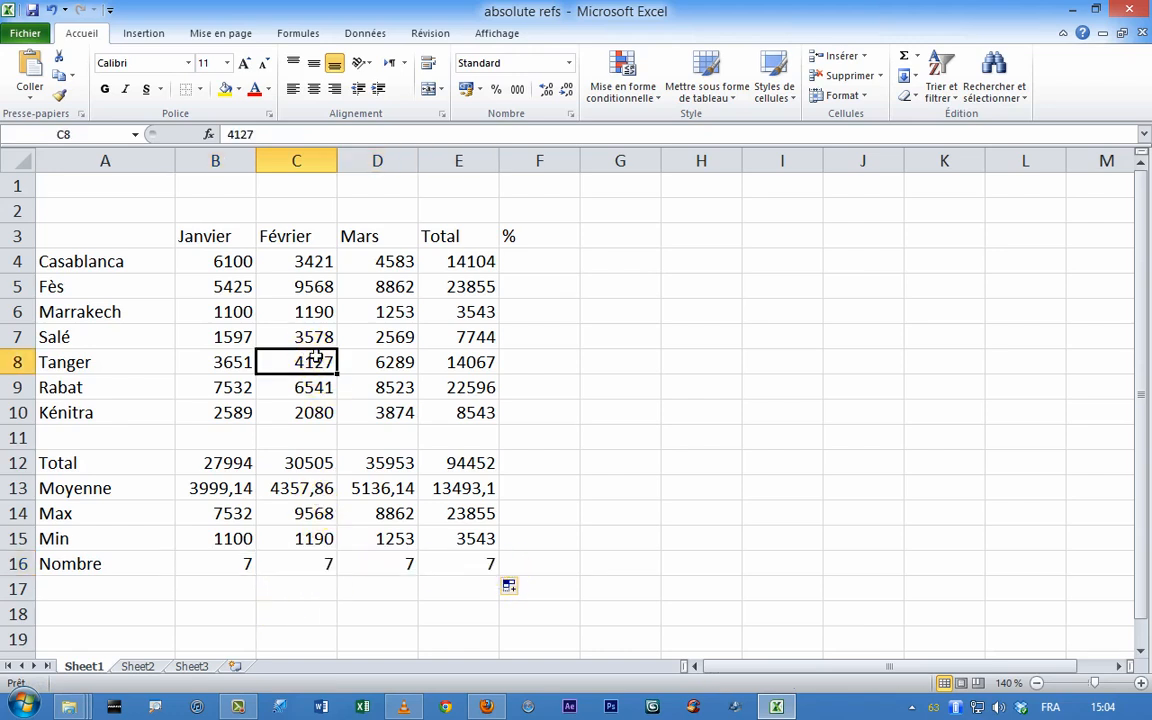
key(Delete)
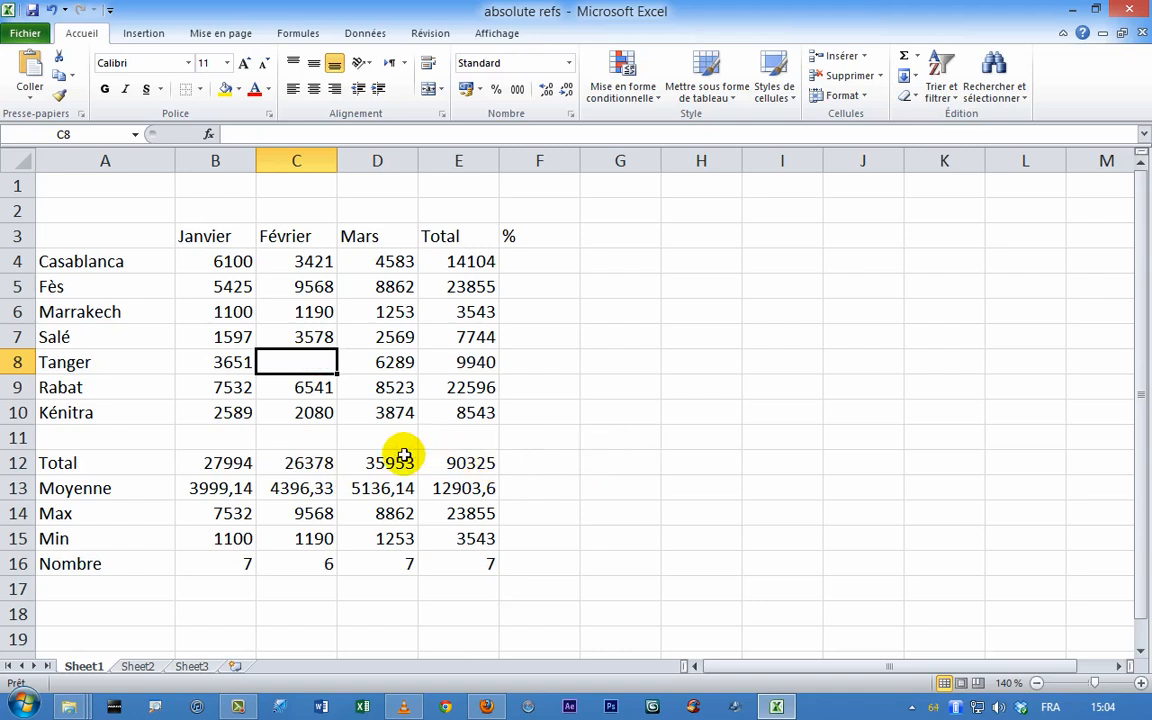
click(780, 462)
click(287, 347)
click(299, 362)
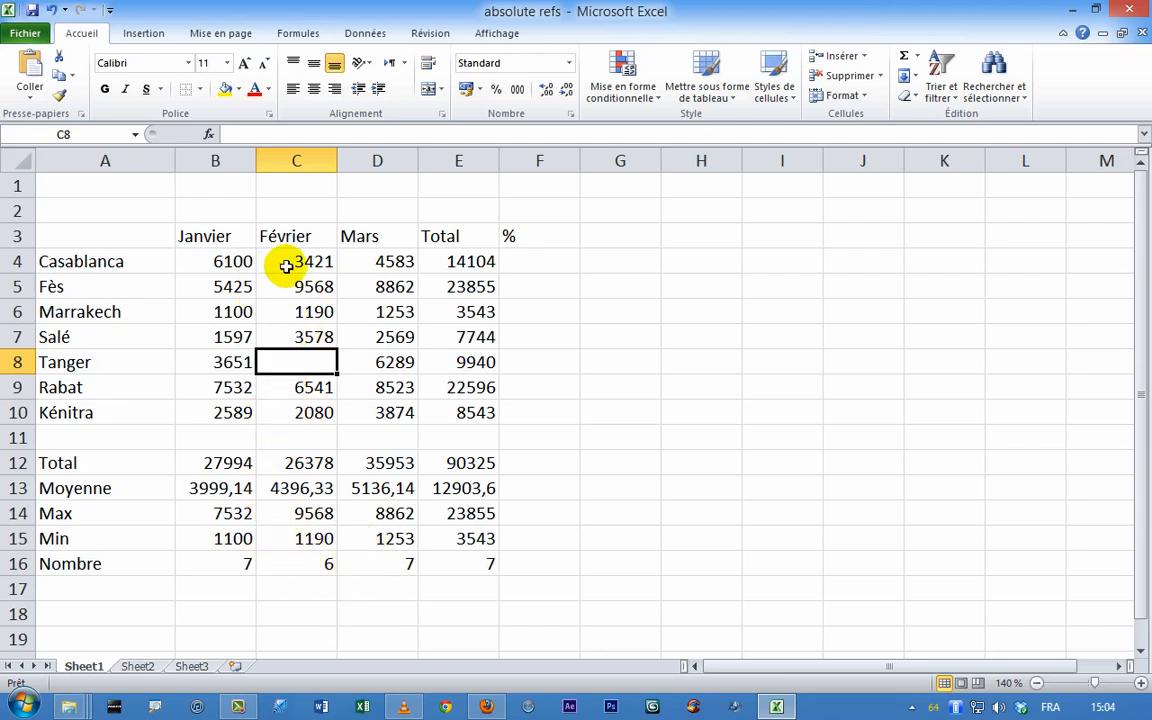
click(51, 9)
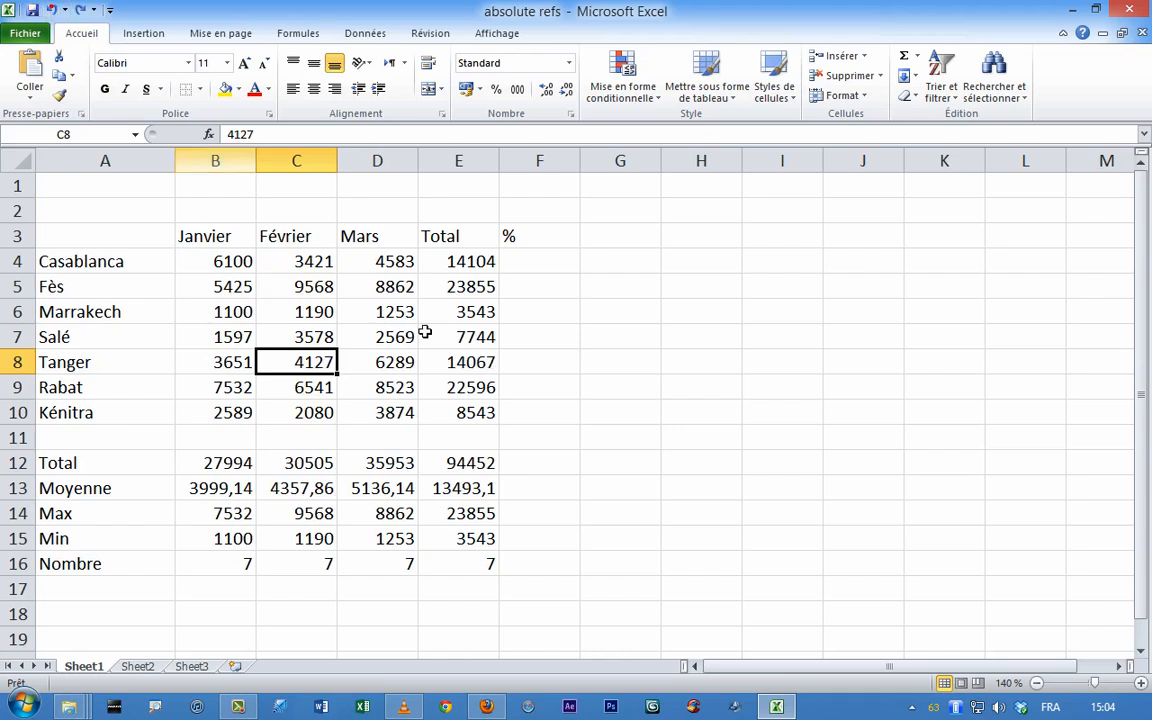
Calculate Casablanca's share of the grand total in F4 with =E4/E12.
click(558, 488)
click(531, 257)
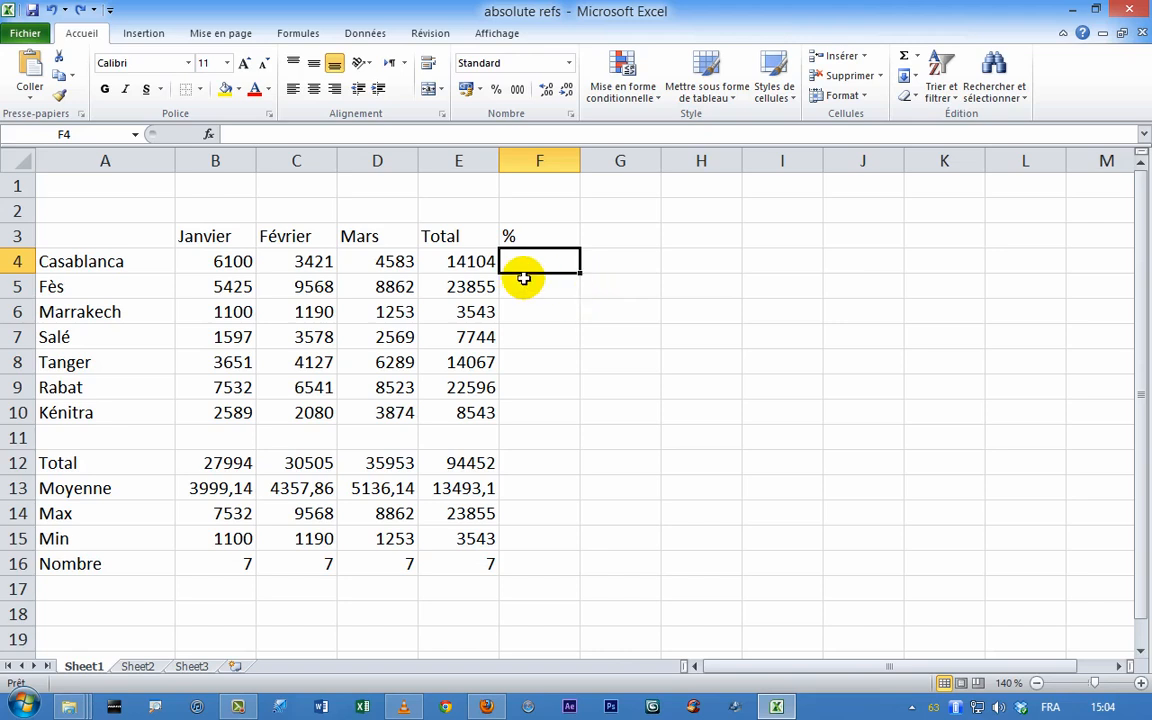
text(=)
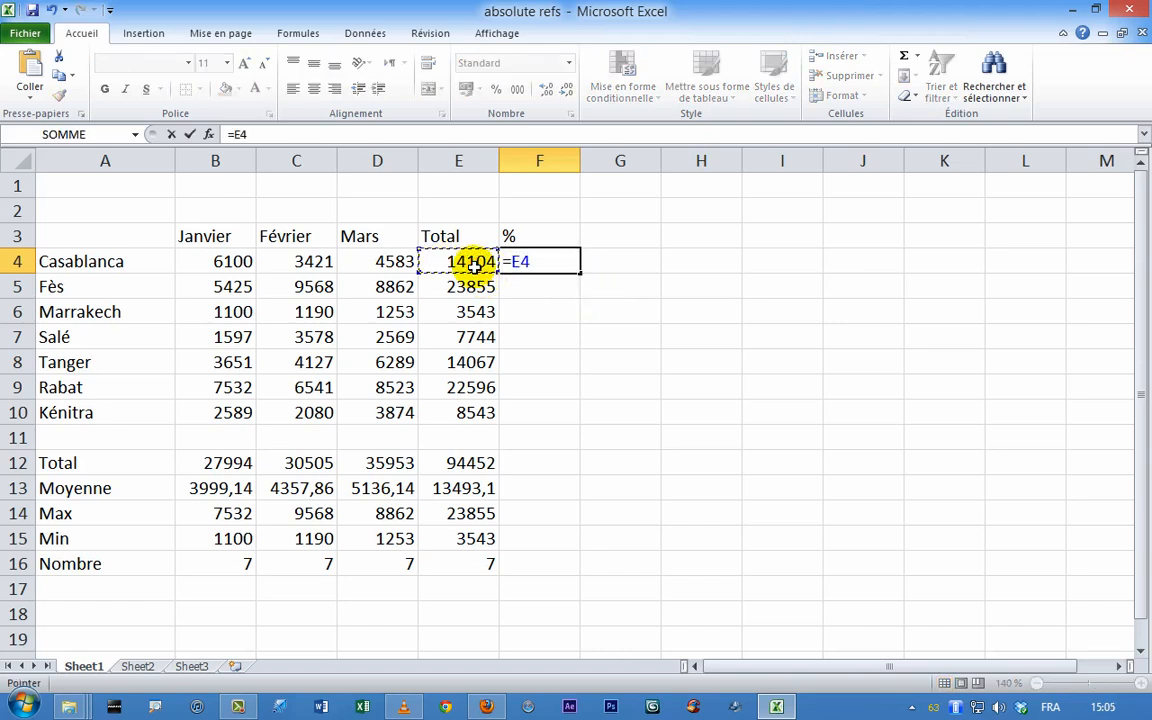
click(470, 462)
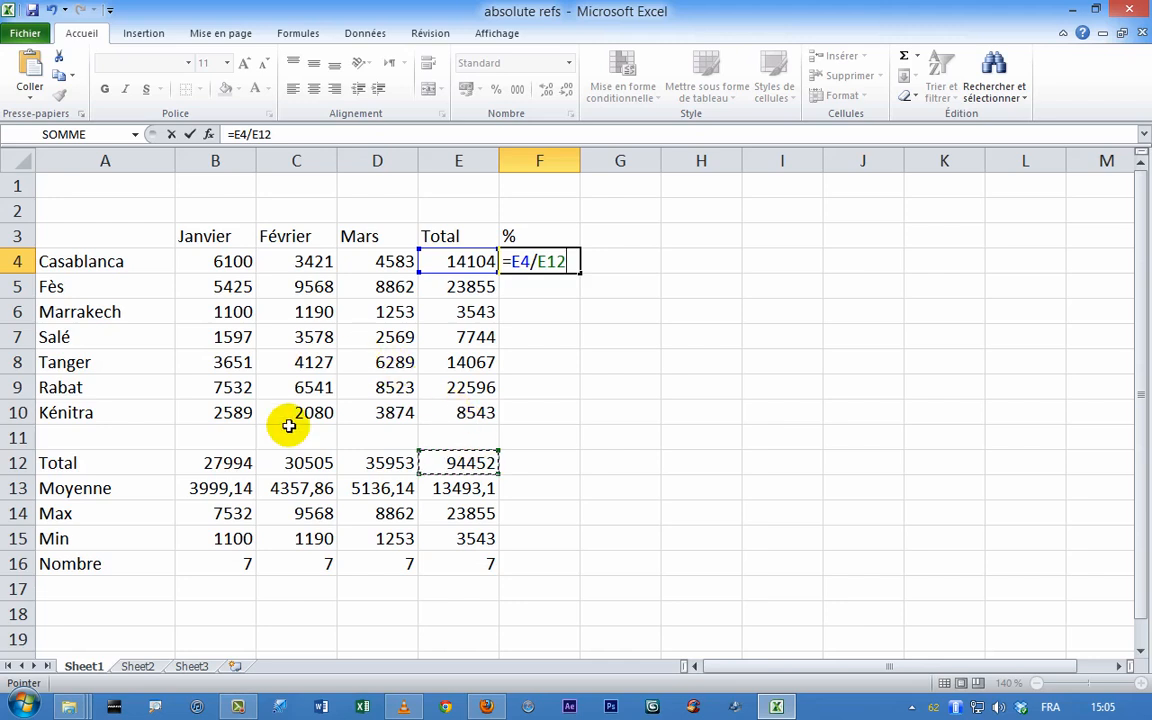
key(Return)
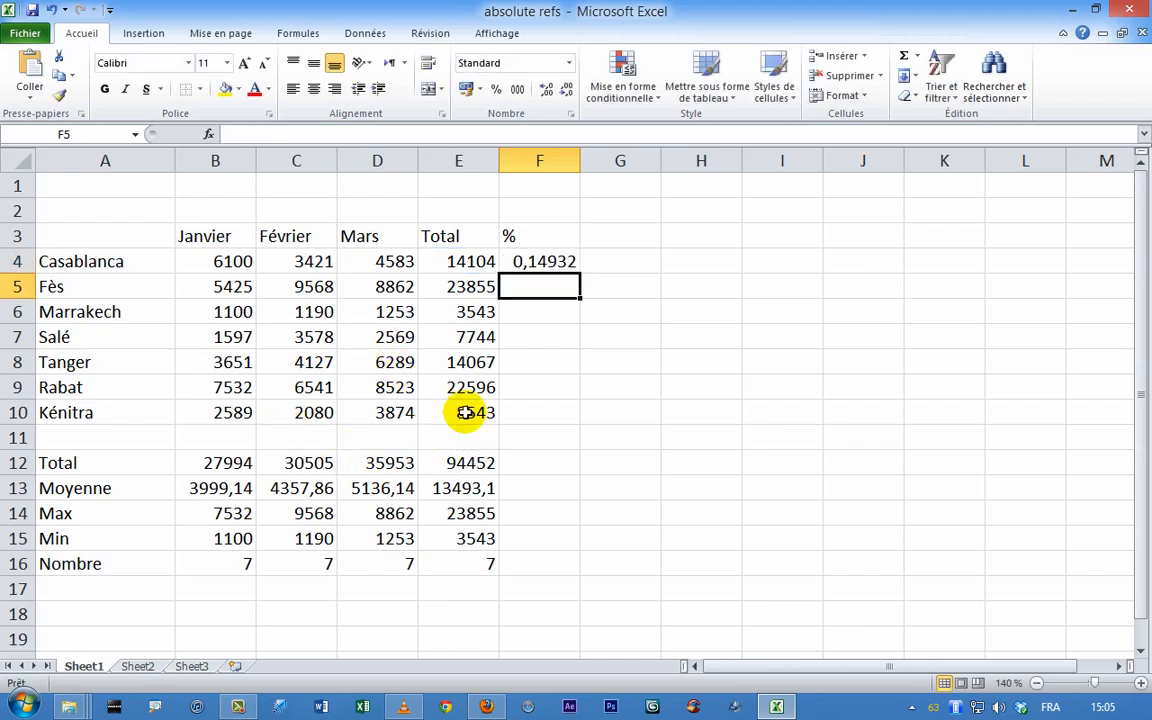
Review the formula in F4 and copy it with its relative references down the % column to F10.
click(527, 259)
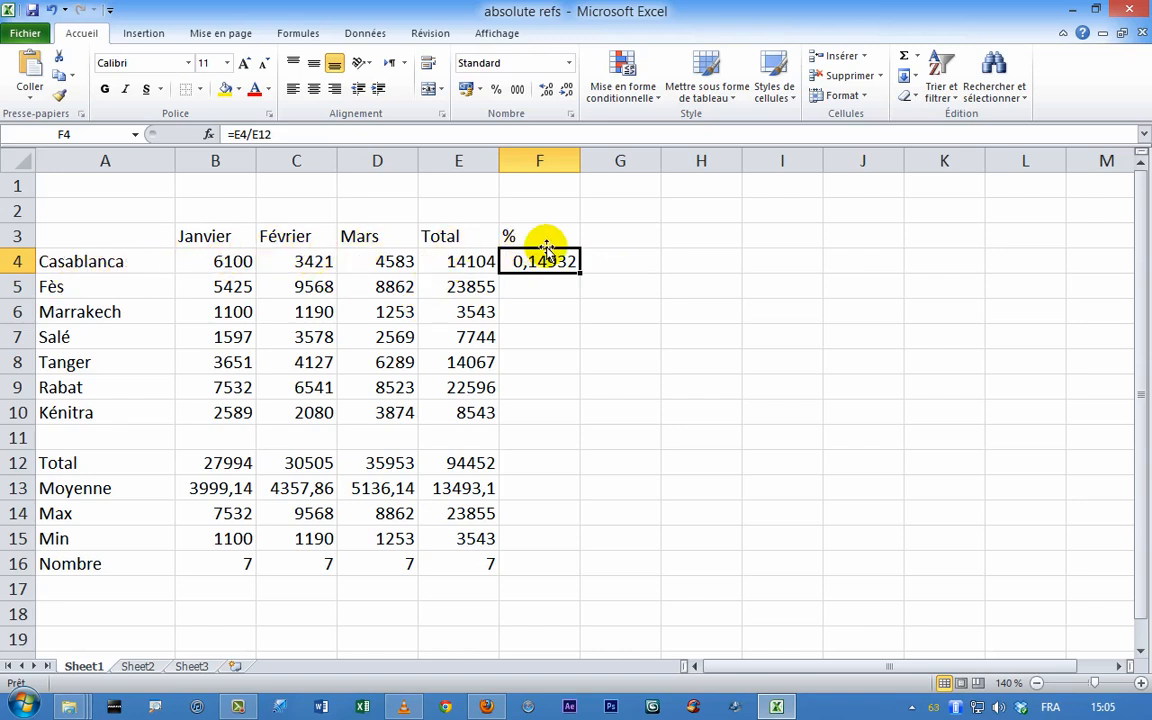
double_click(580, 271)
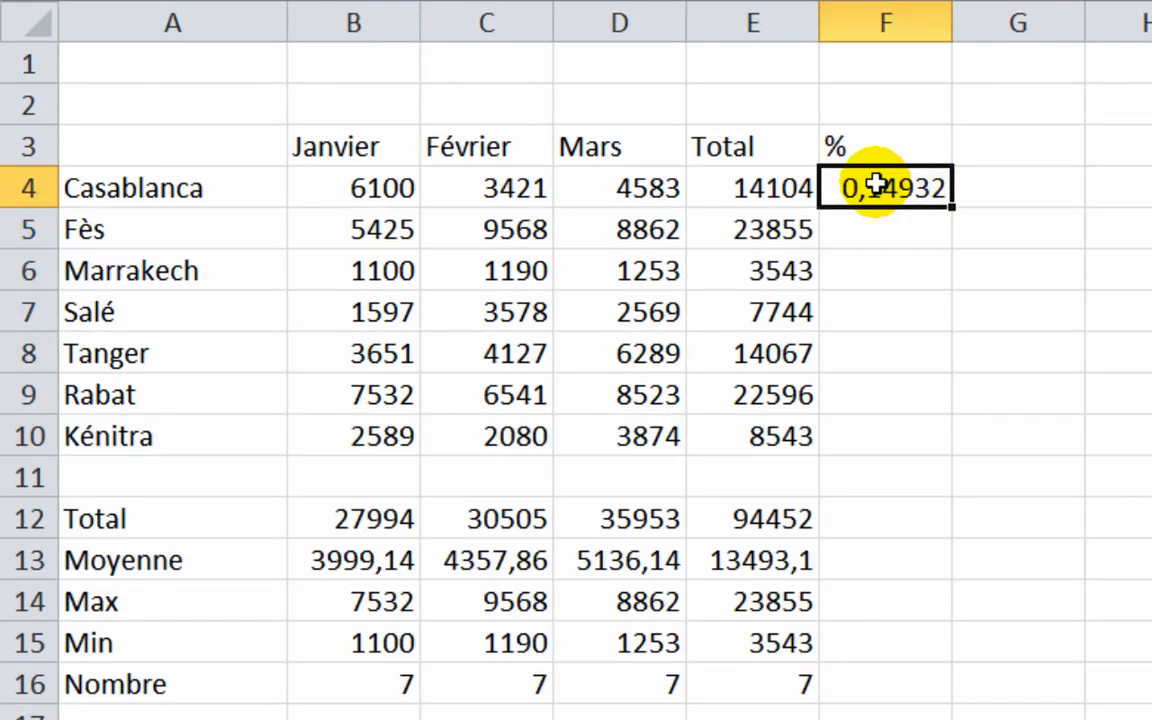
double_click(875, 185)
drag(882, 188, 931, 186)
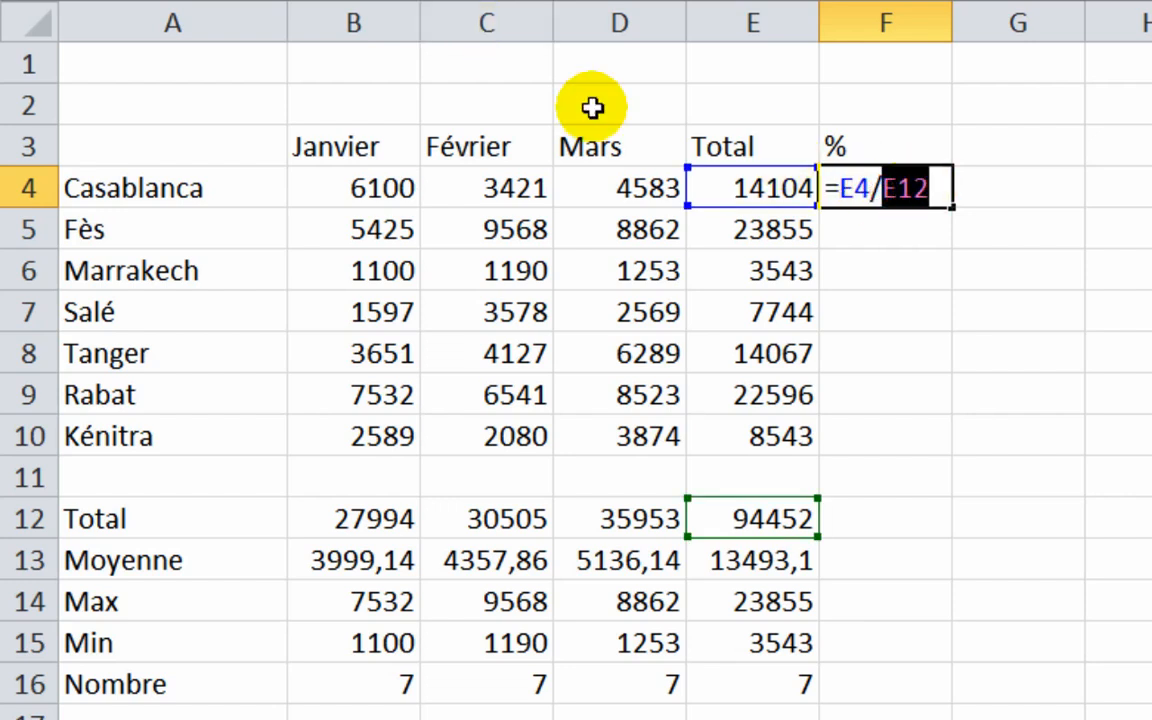
key(Return)
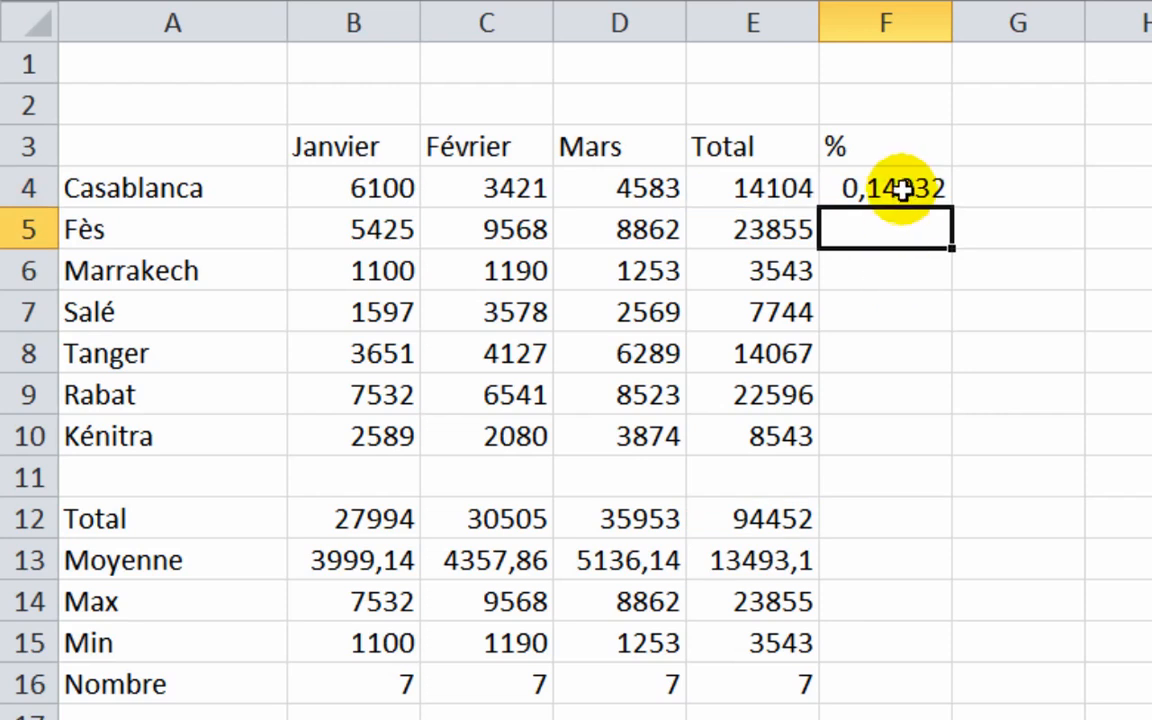
click(854, 193)
double_click(953, 206)
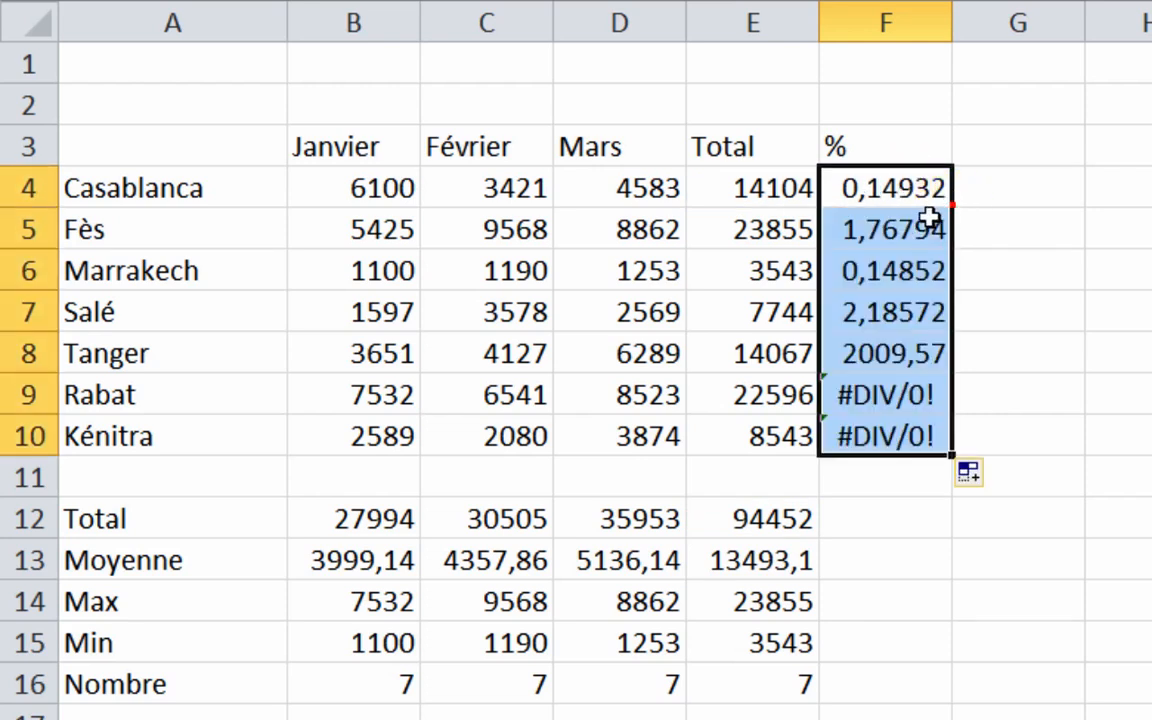
Inspect which cells the copied formula in F5 refers to.
click(913, 228)
double_click(913, 230)
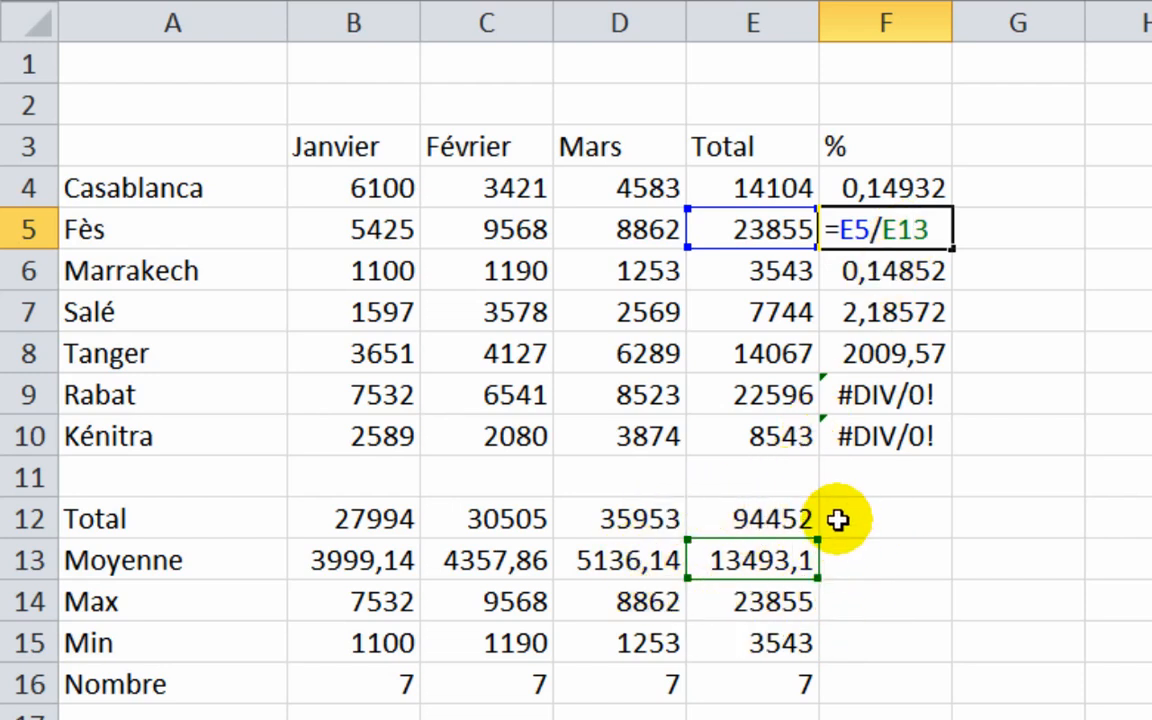
key(ctrl+Return)
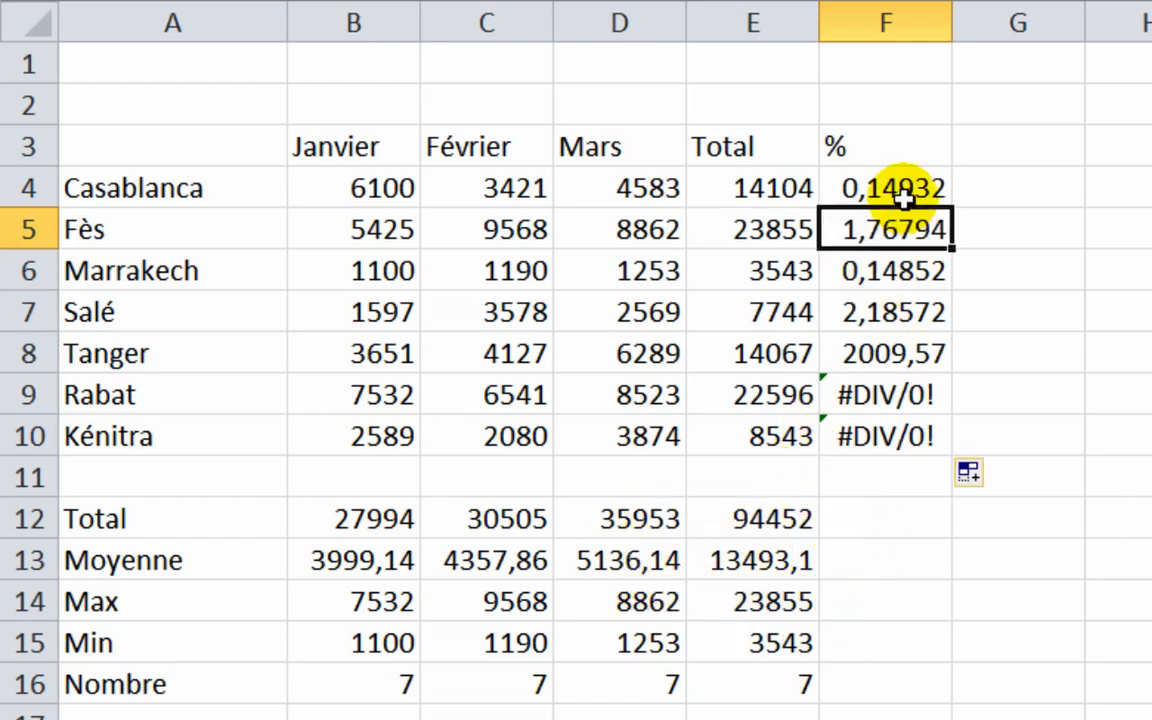
Make the grand total reference in F4 absolute so the formula reads =E4/$E$12.
double_click(903, 188)
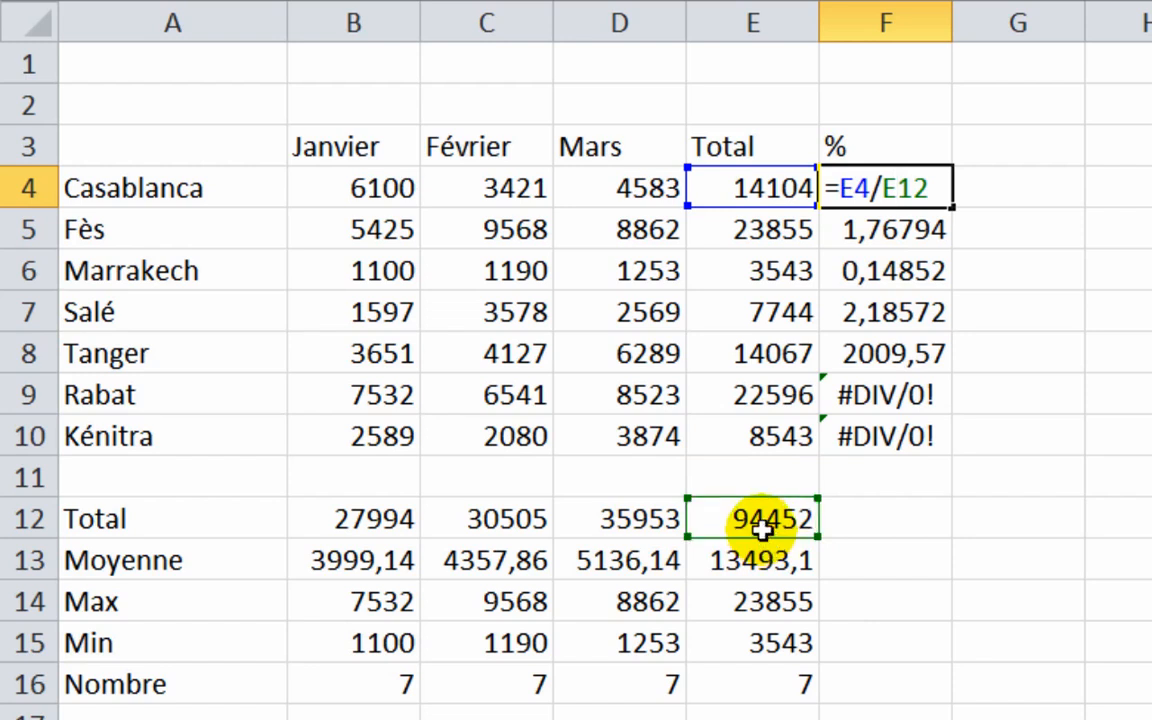
key(F4)
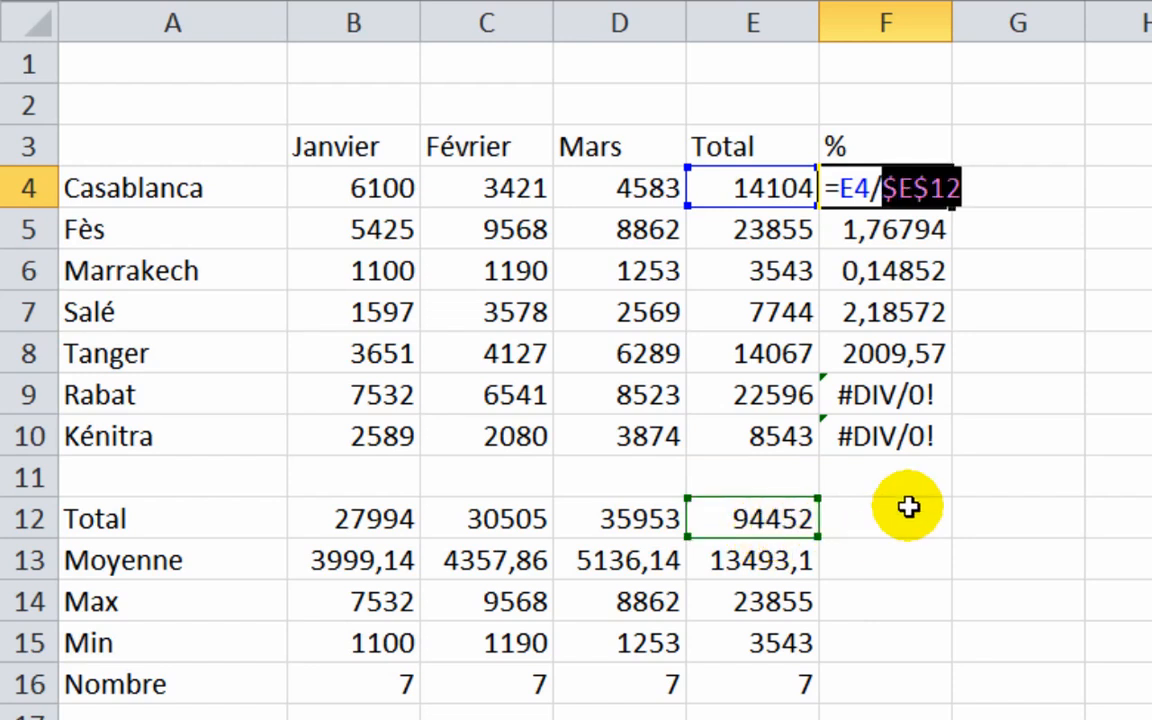
key(Return)
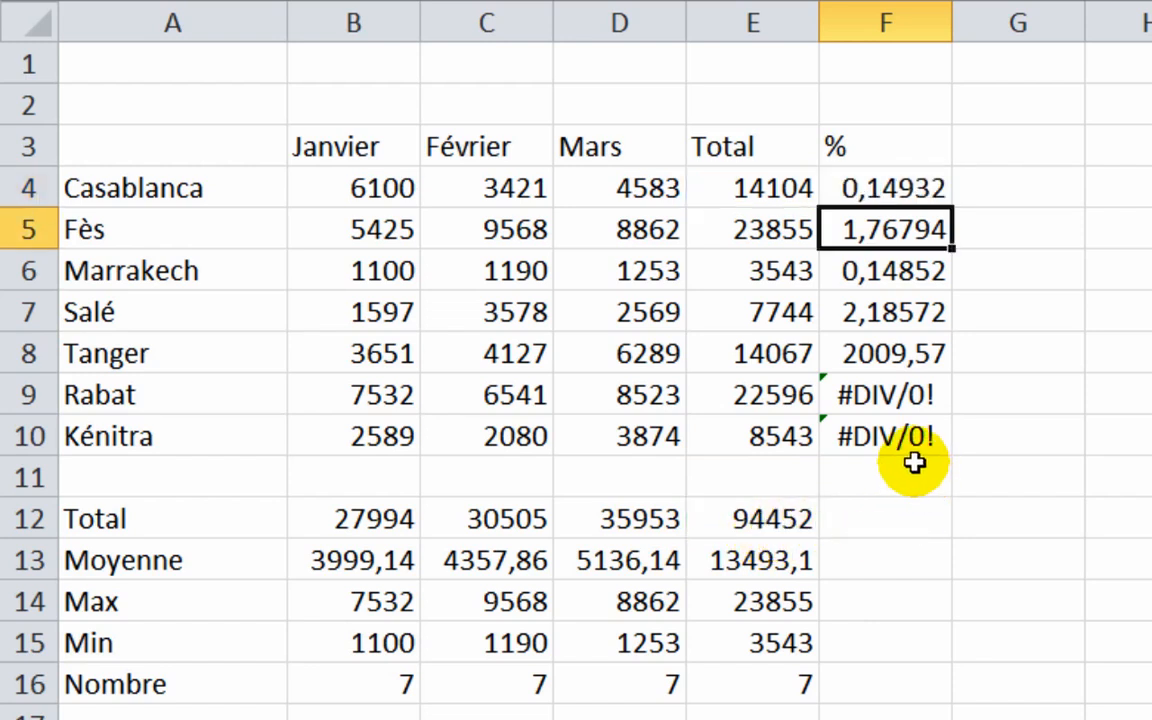
Copy the formula from F4 down the % column to F10 and format these cells as percentages.
click(905, 195)
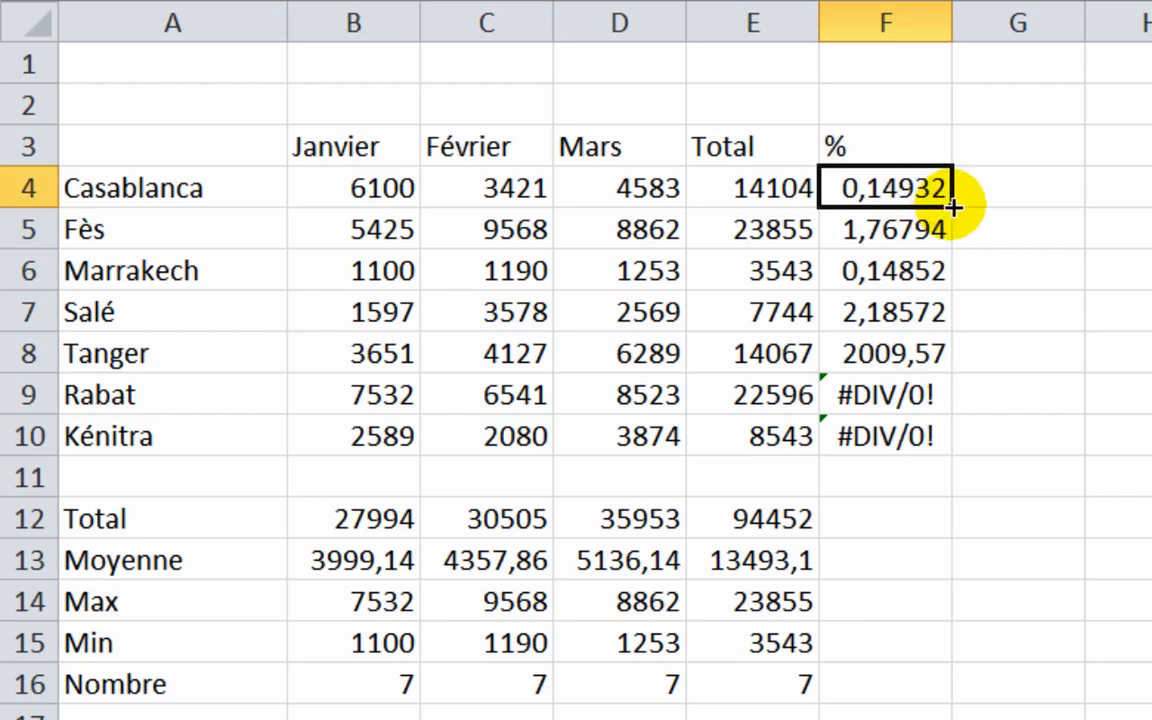
drag(952, 207, 956, 456)
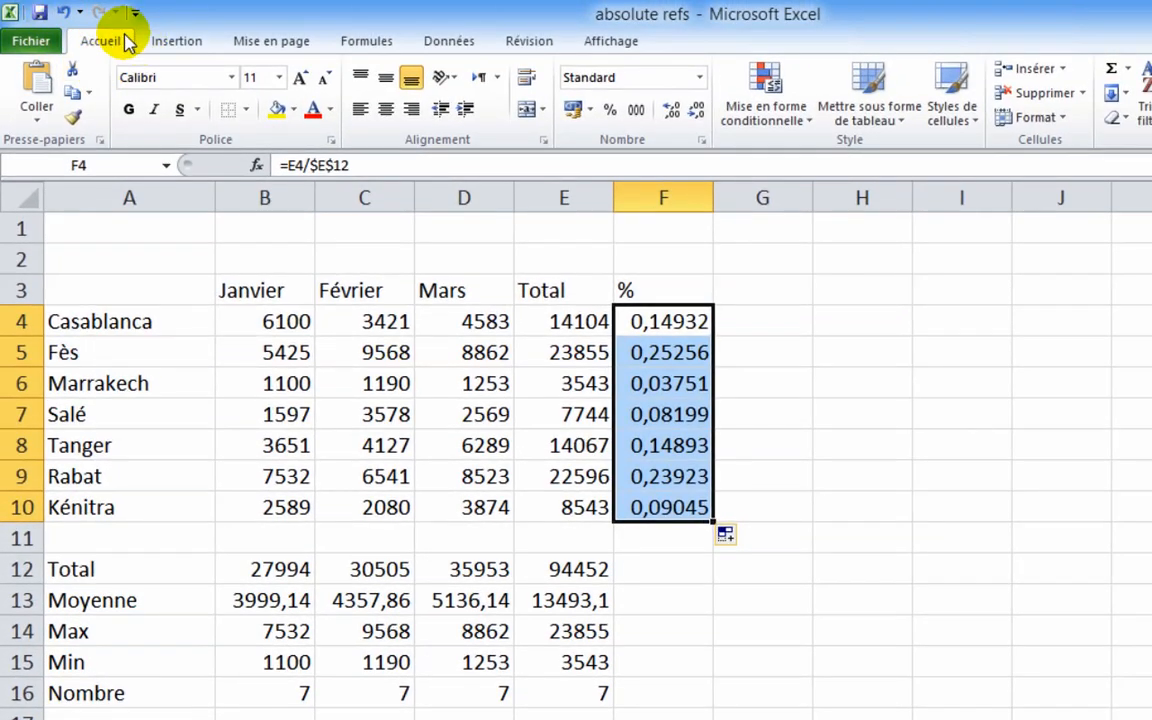
click(610, 110)
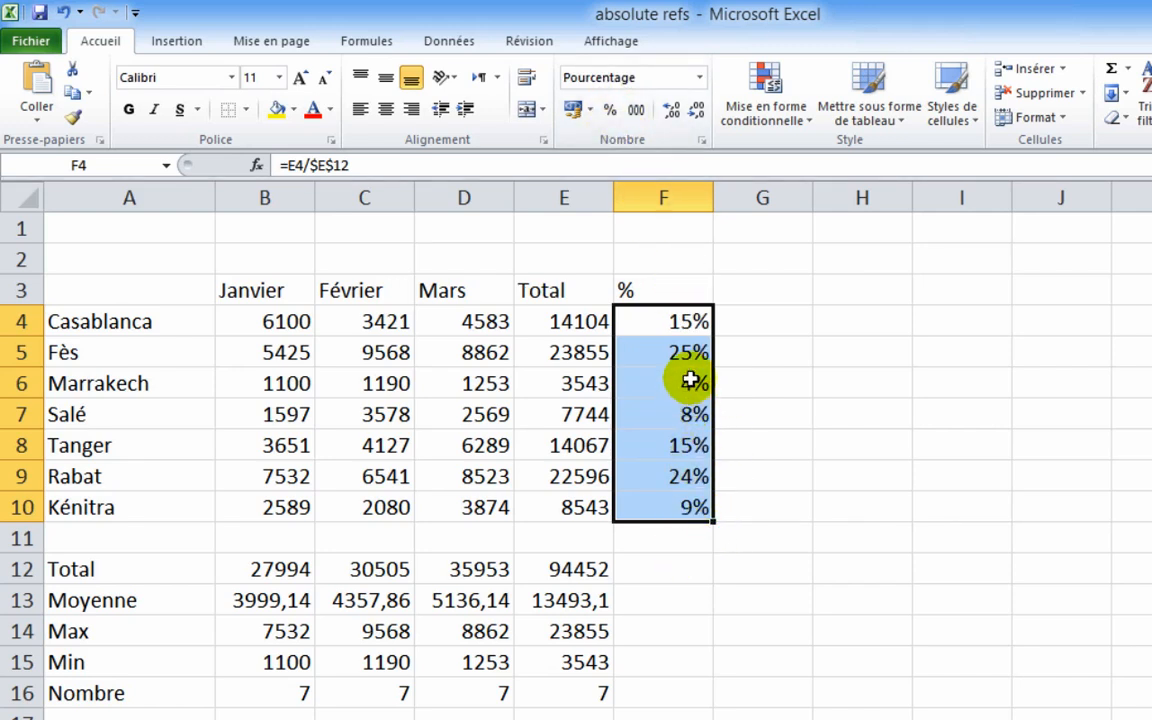
Try extending the Total row's sum from E12 to F12, format F12 as a percentage, and clear its contents.
click(665, 569)
click(585, 569)
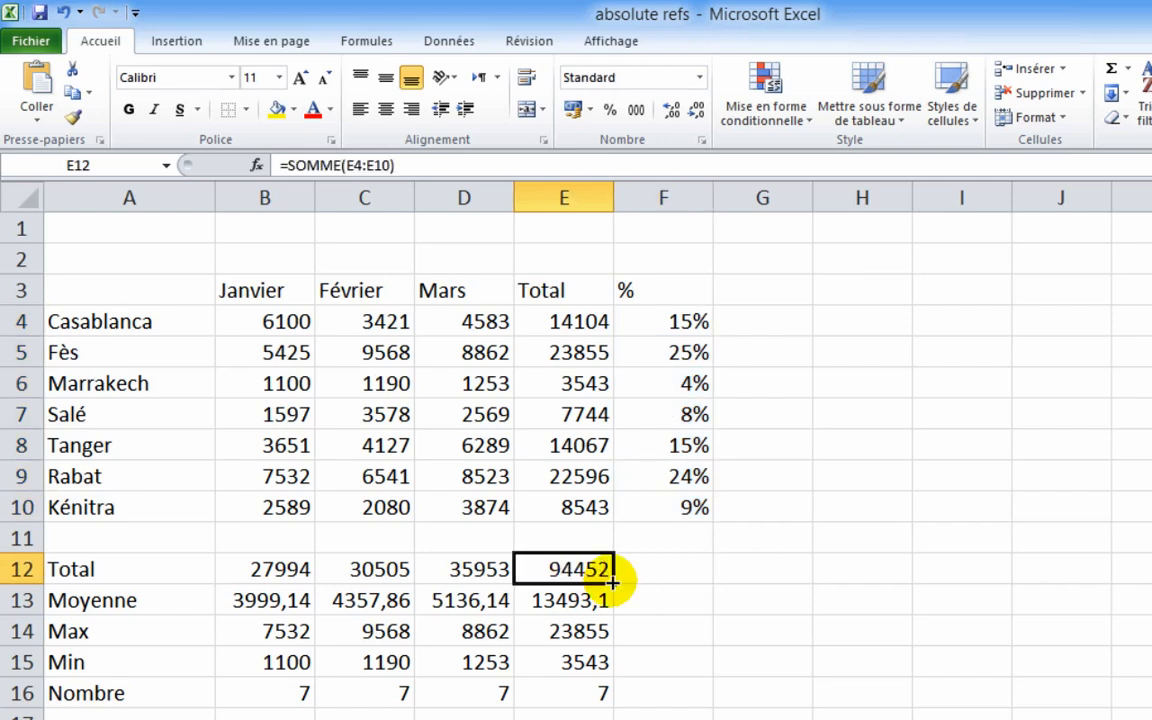
drag(612, 580, 710, 584)
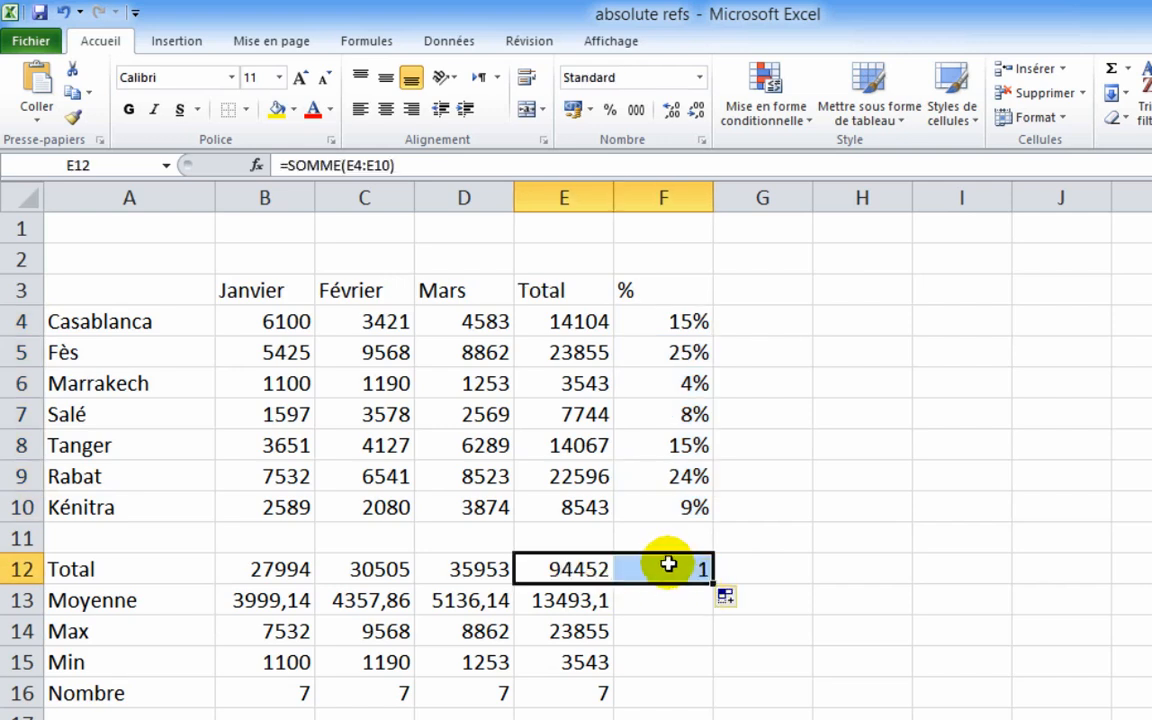
click(668, 565)
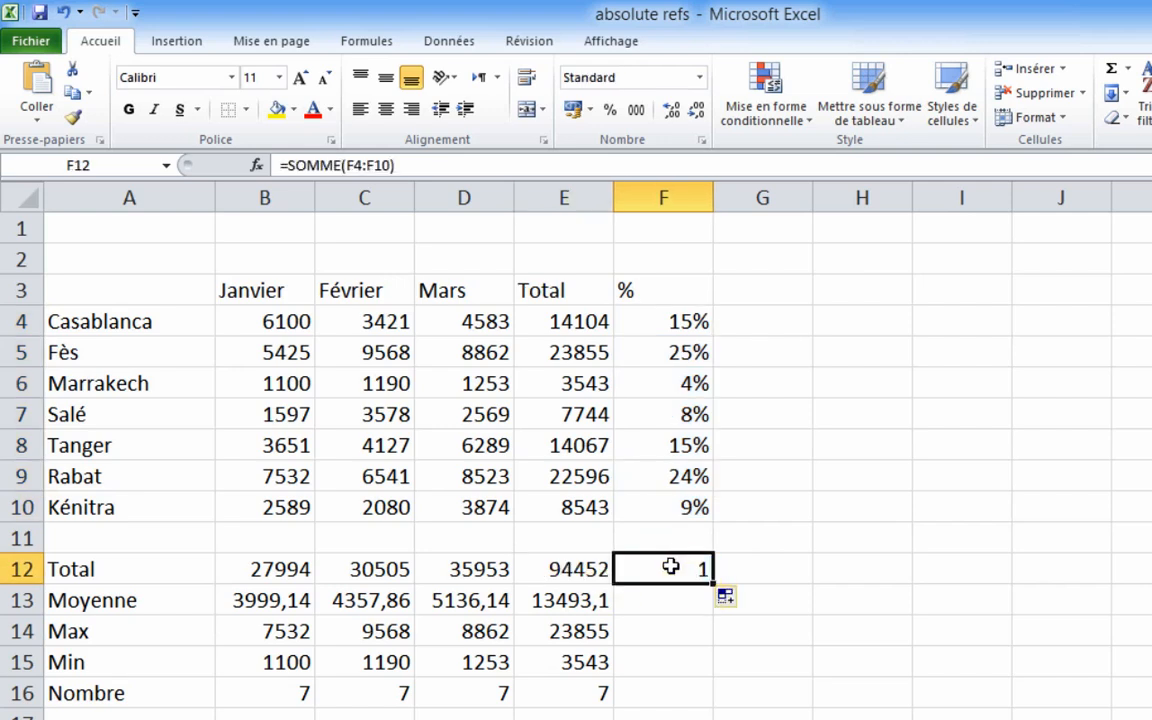
click(612, 115)
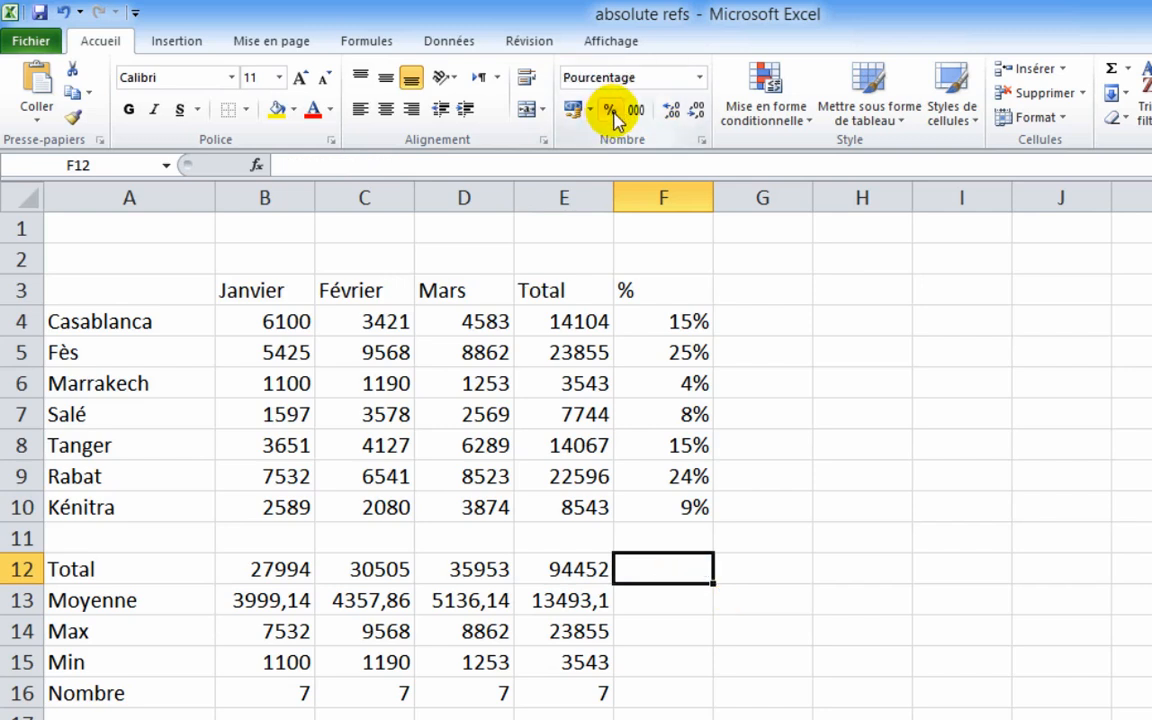
drag(681, 321, 682, 510)
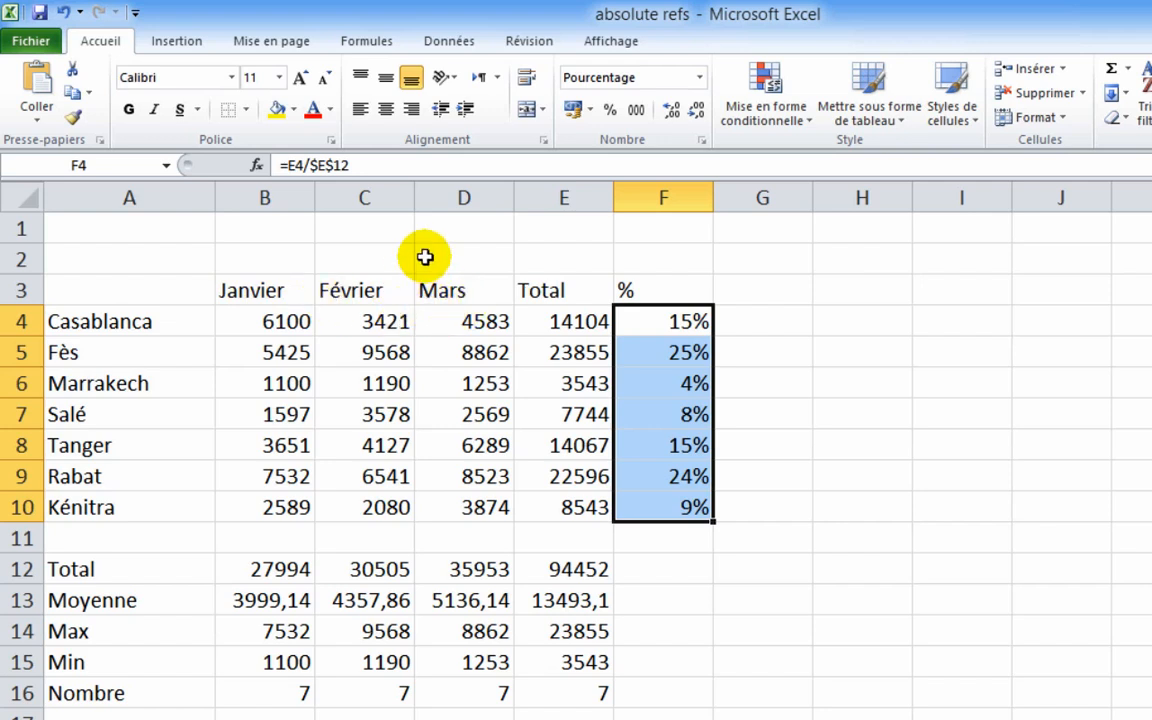
click(425, 390)
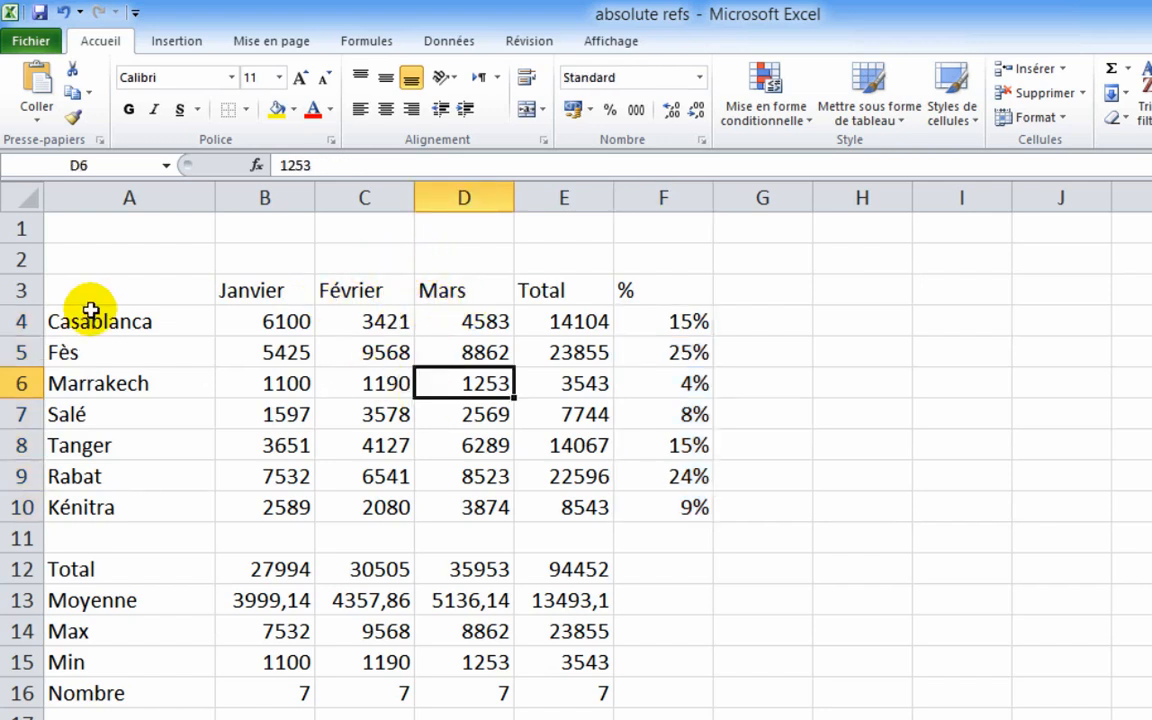
Try formatting the city range A3:F10 as a table with a light blue style, and undo it.
drag(92, 302, 676, 521)
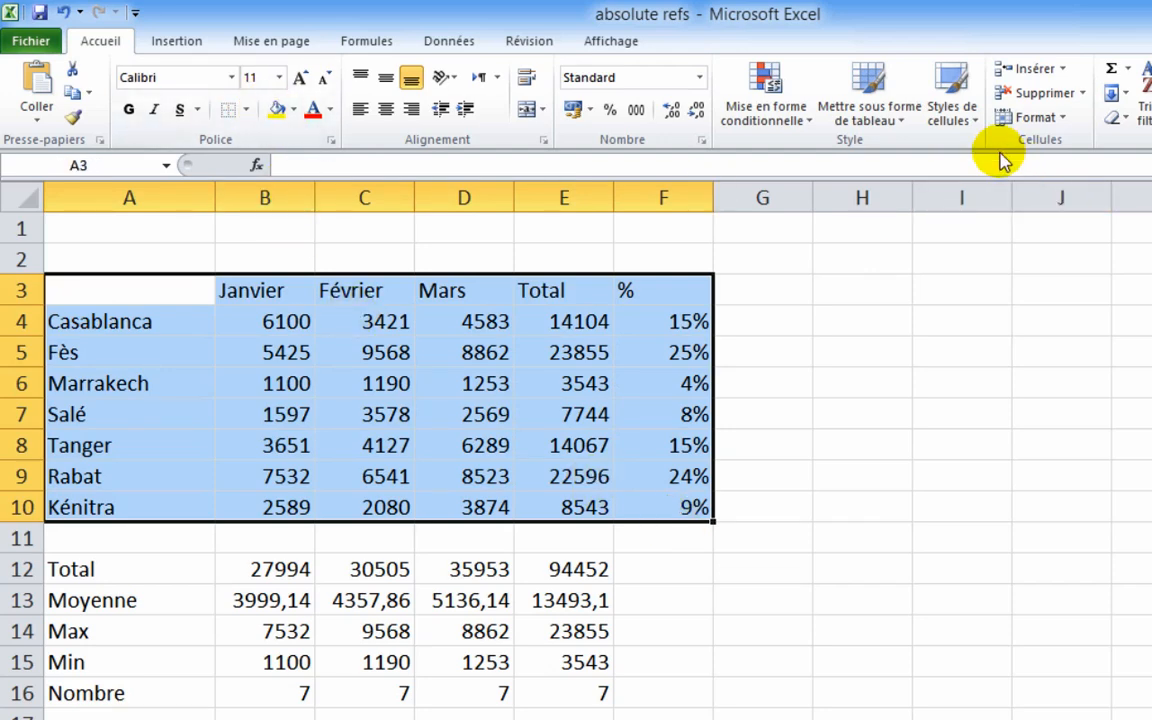
click(964, 118)
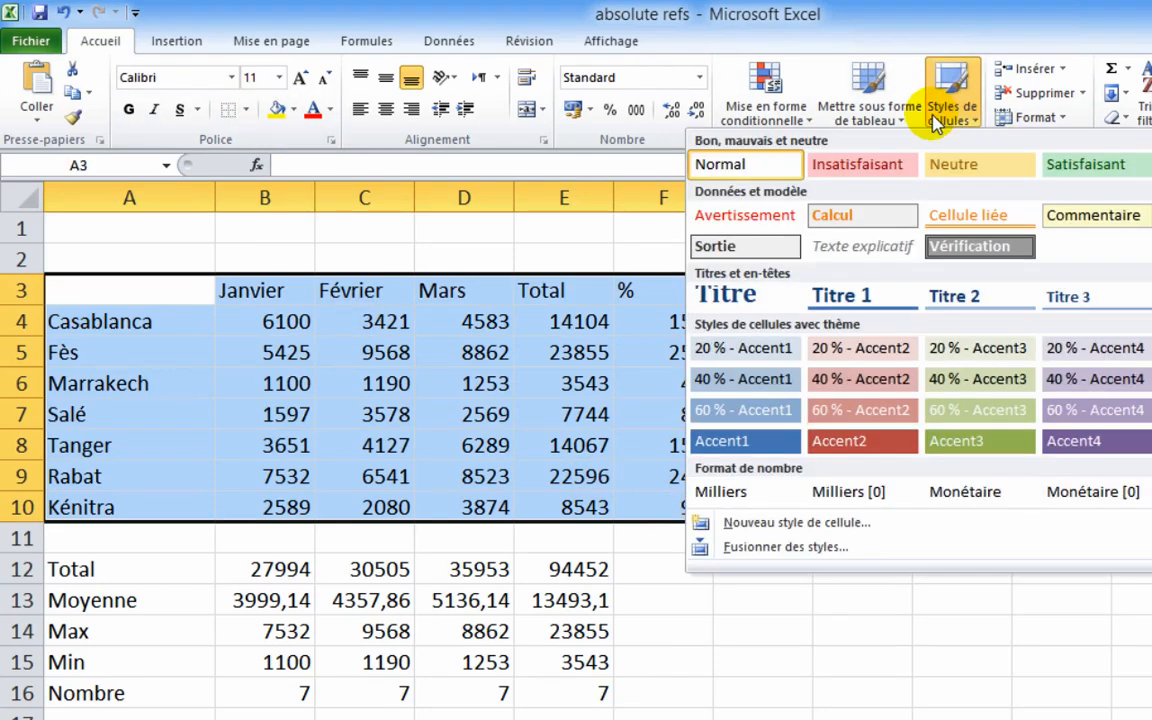
click(873, 119)
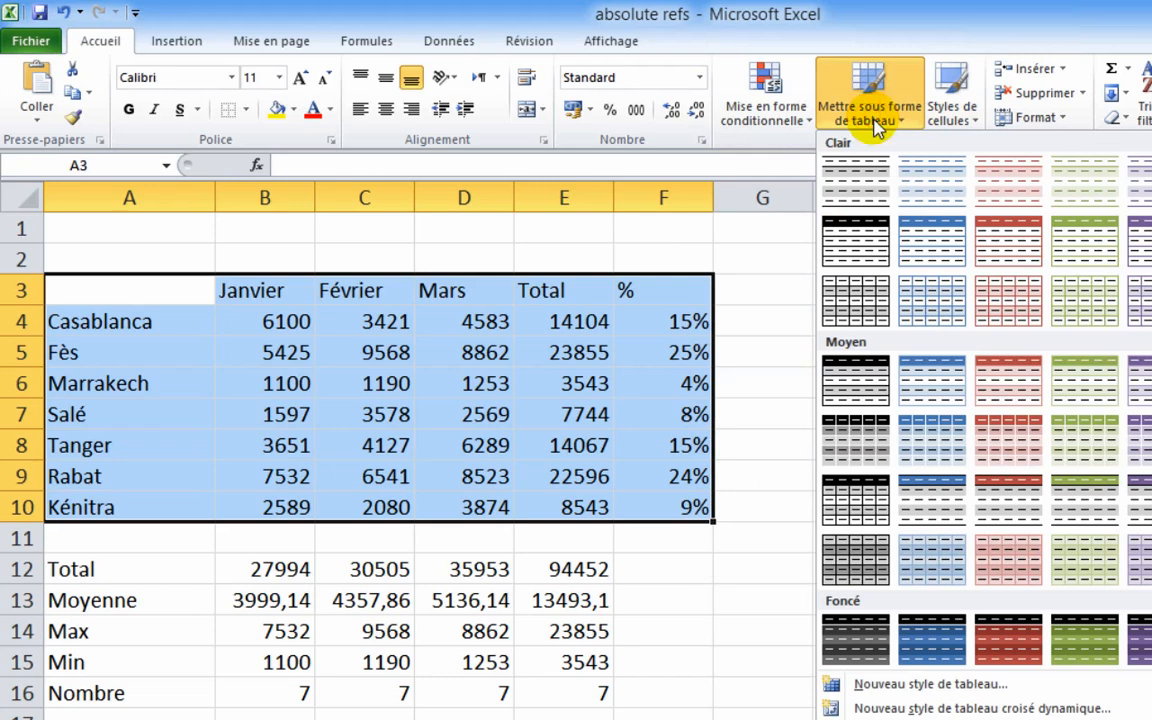
click(924, 248)
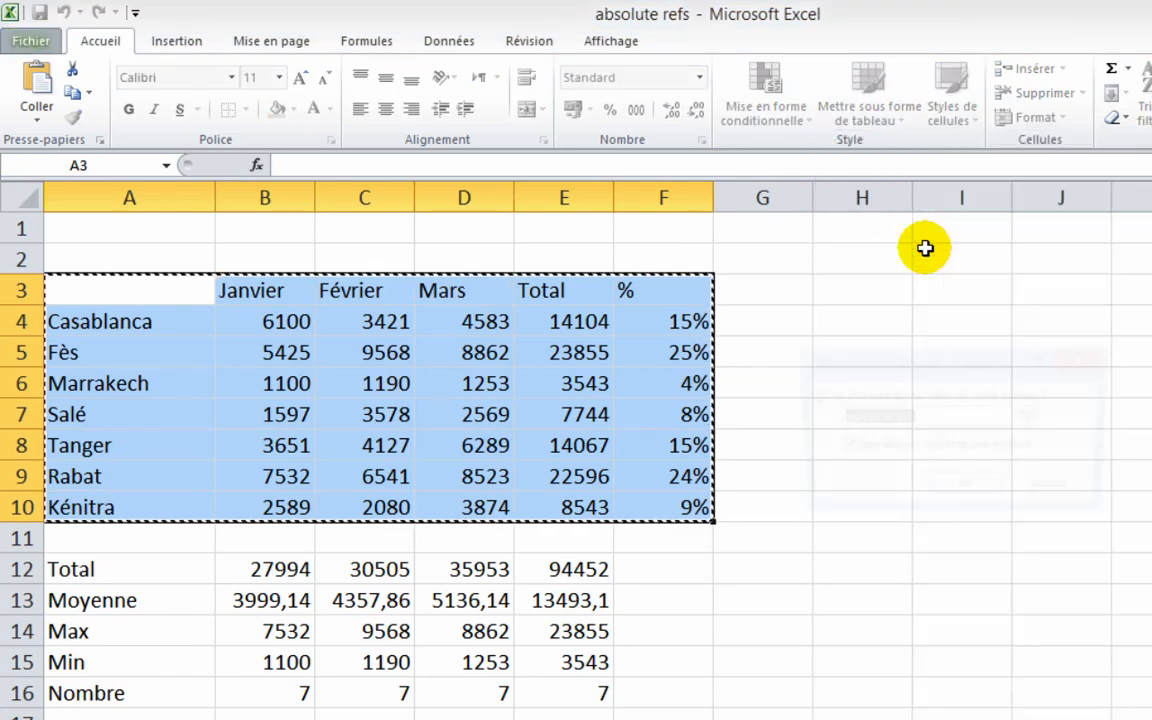
click(962, 492)
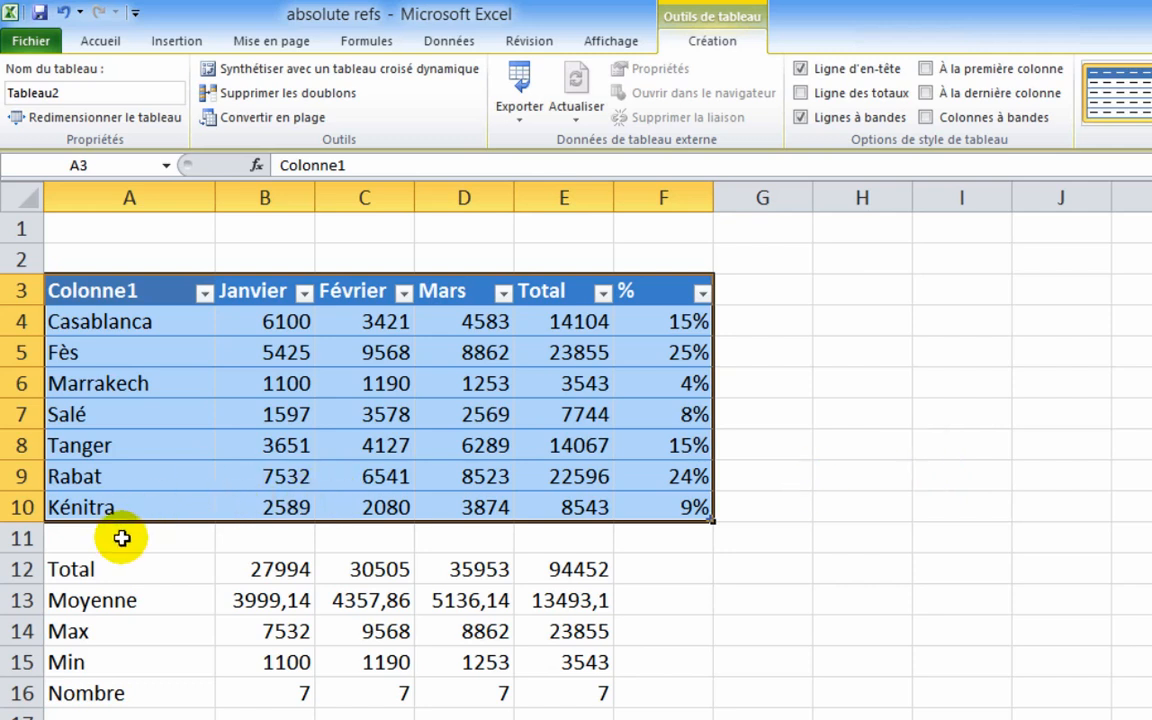
click(70, 15)
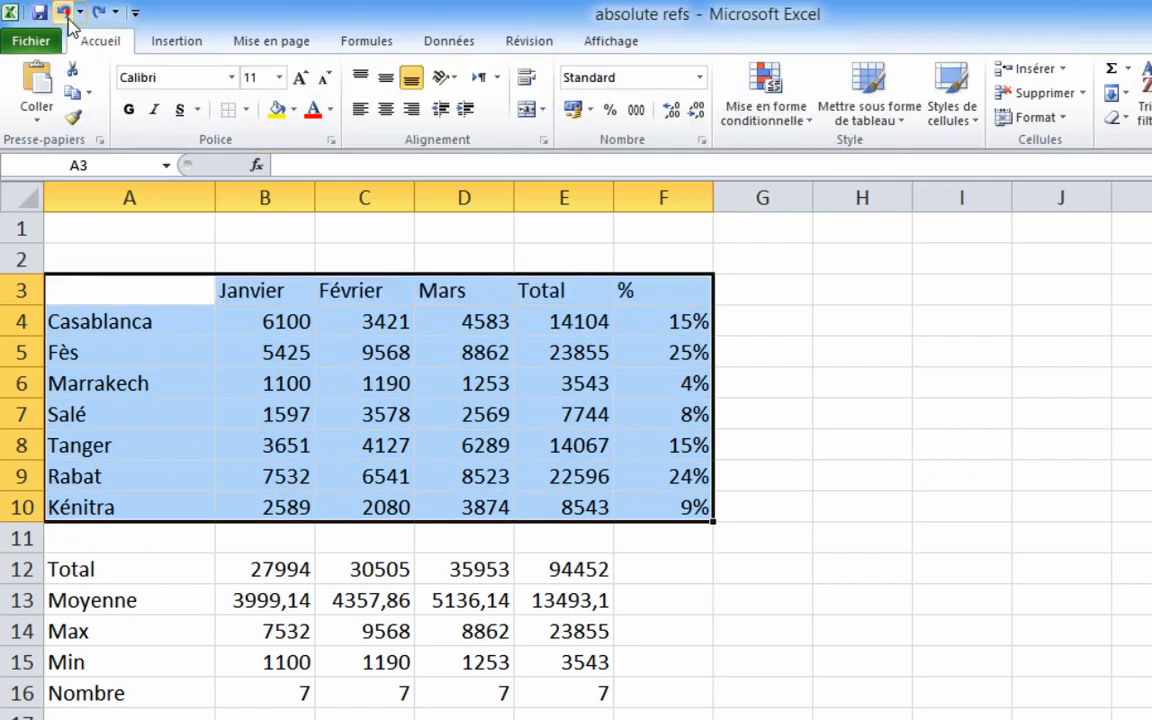
Format the range A3:F16, including the summary rows, as a table and give it a red banded table style.
click(494, 390)
click(157, 290)
drag(157, 290, 670, 705)
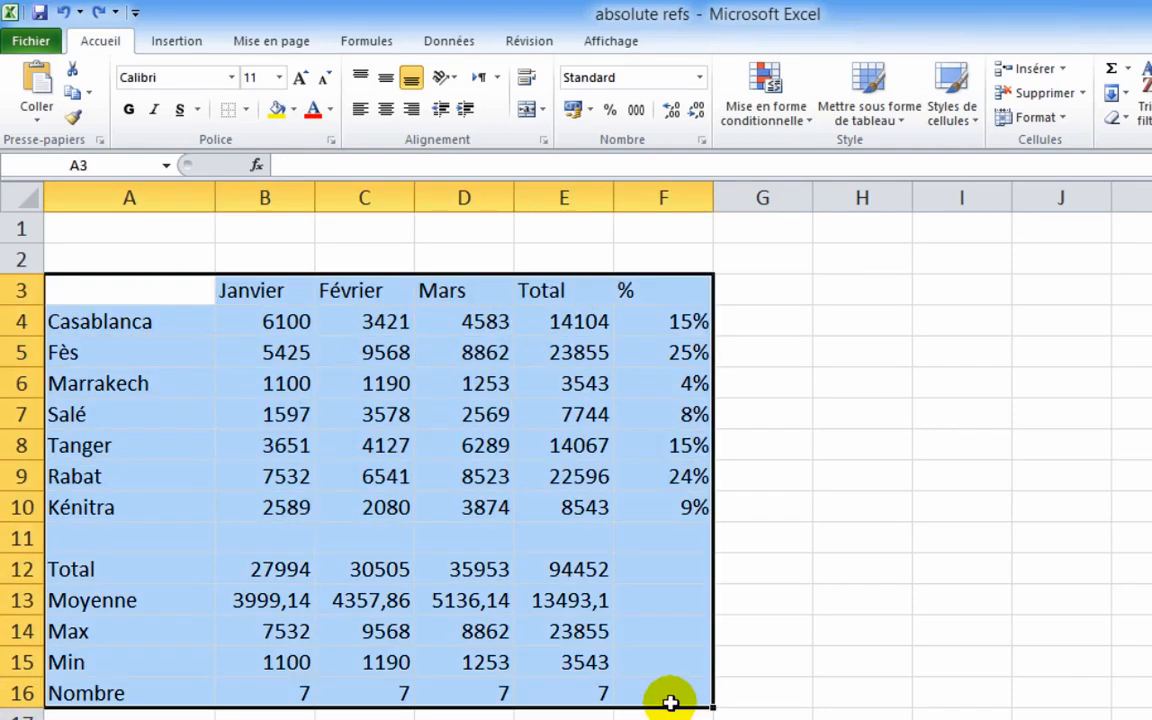
click(869, 113)
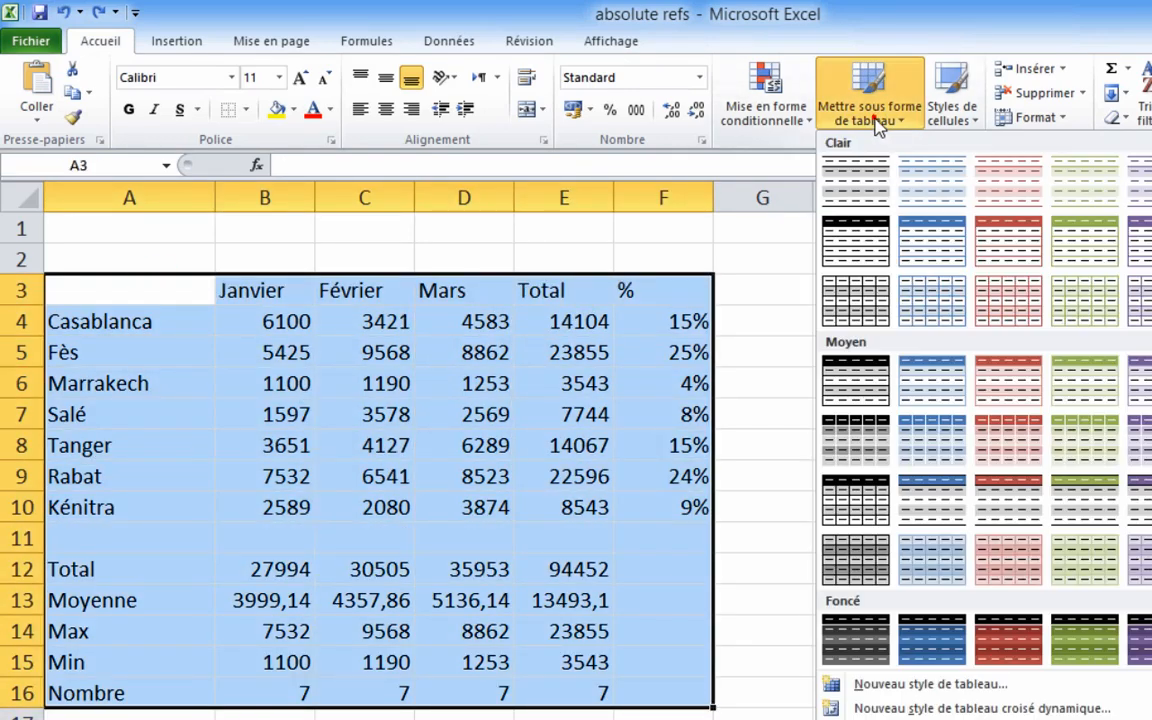
click(932, 255)
click(968, 490)
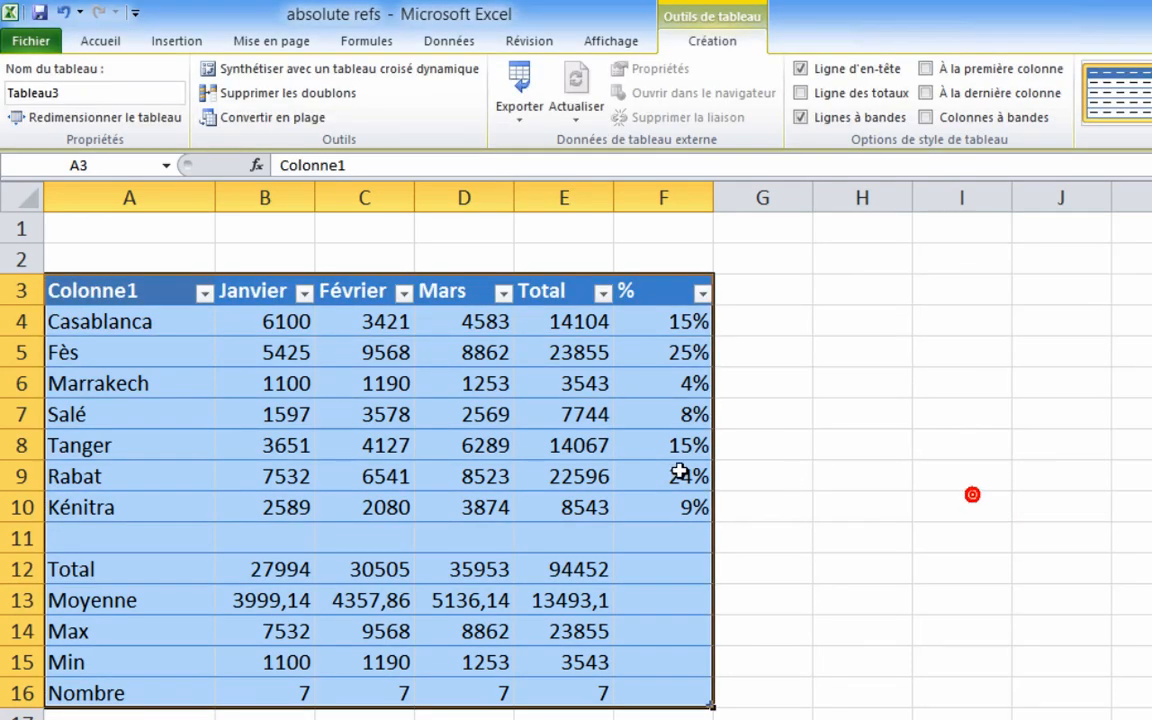
click(672, 476)
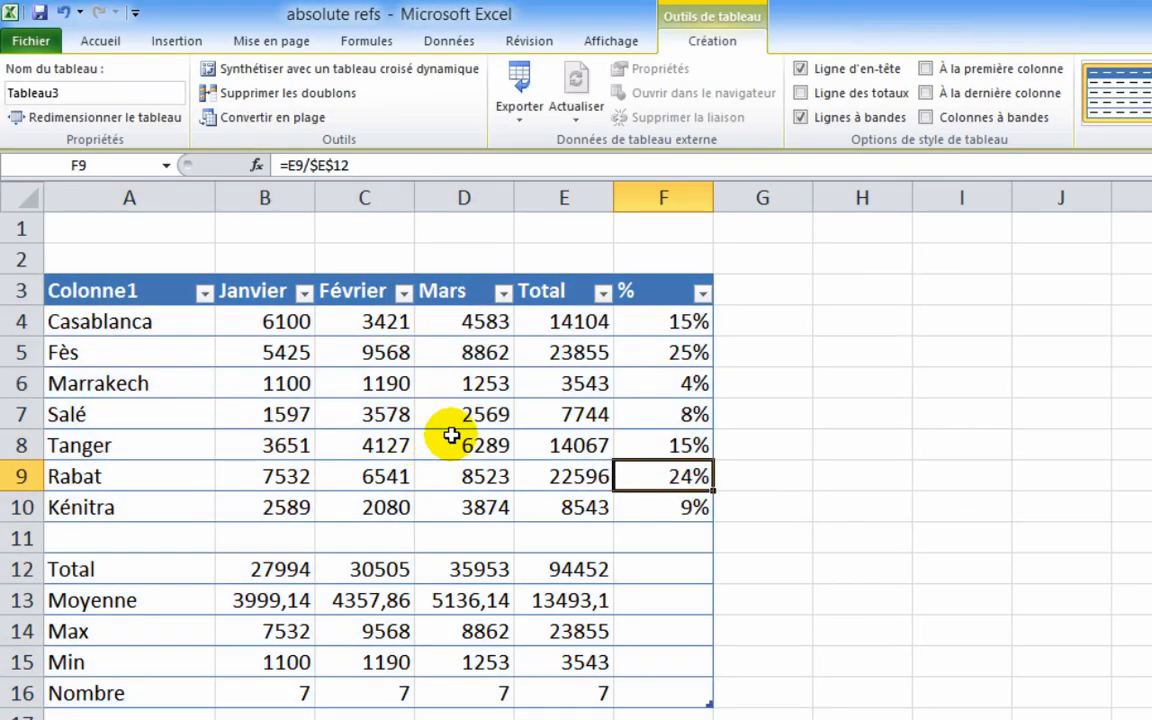
click(964, 474)
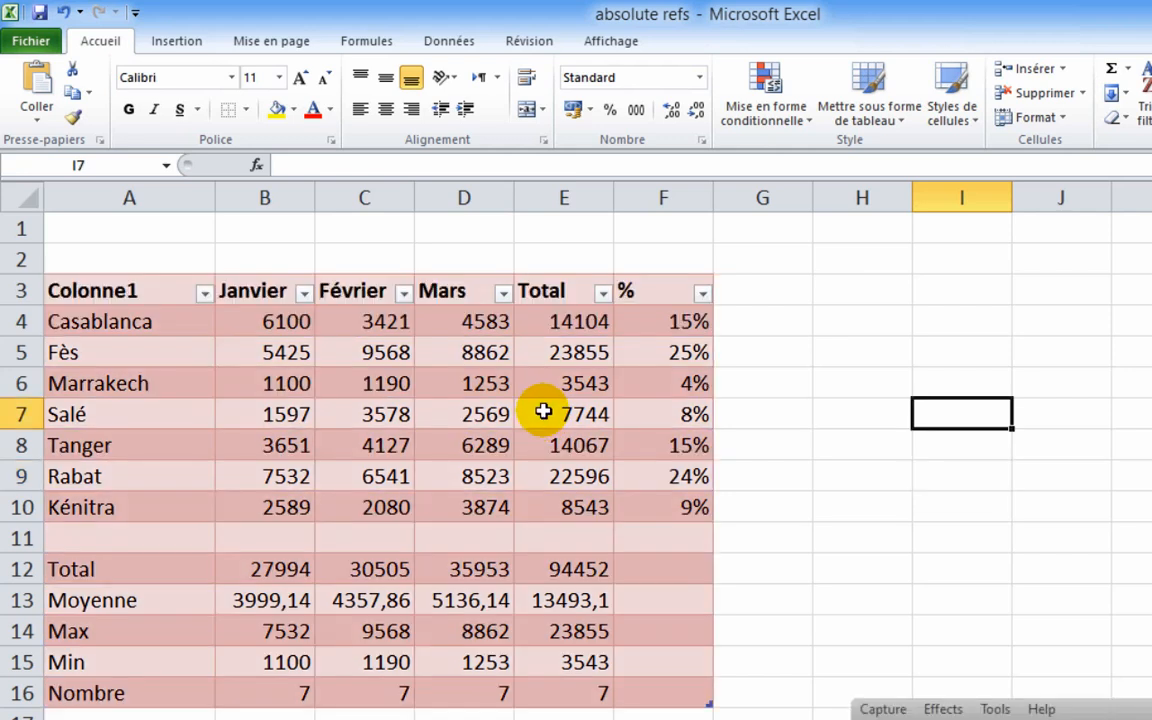
Make the summary labels in A12:A16, from Total to Nombre, bold.
drag(162, 571, 149, 682)
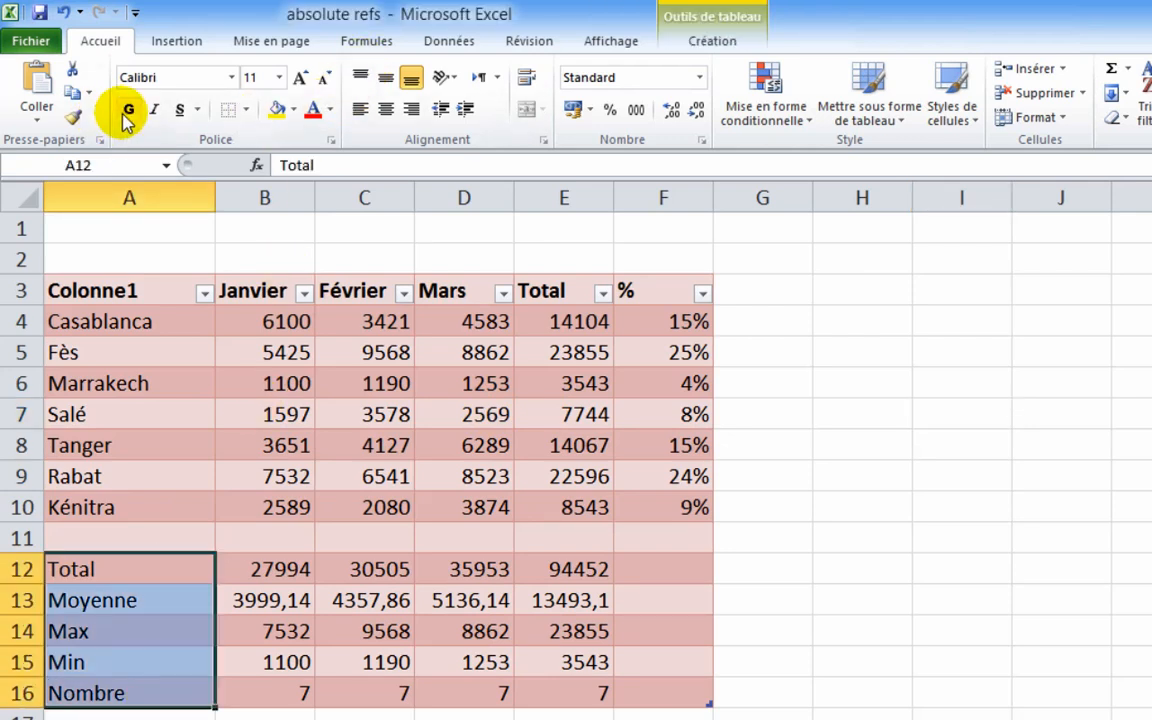
click(442, 442)
click(1087, 514)
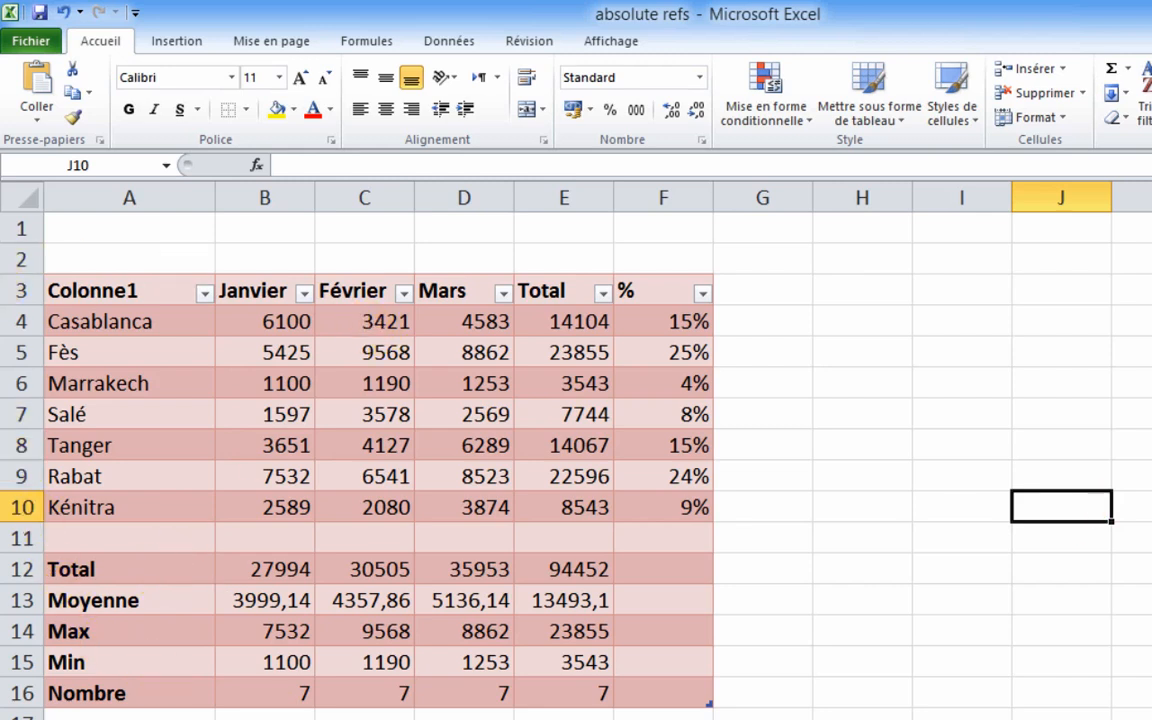
Insert an empty column before column A so the table starts in column B.
click(101, 196)
right_click(103, 200)
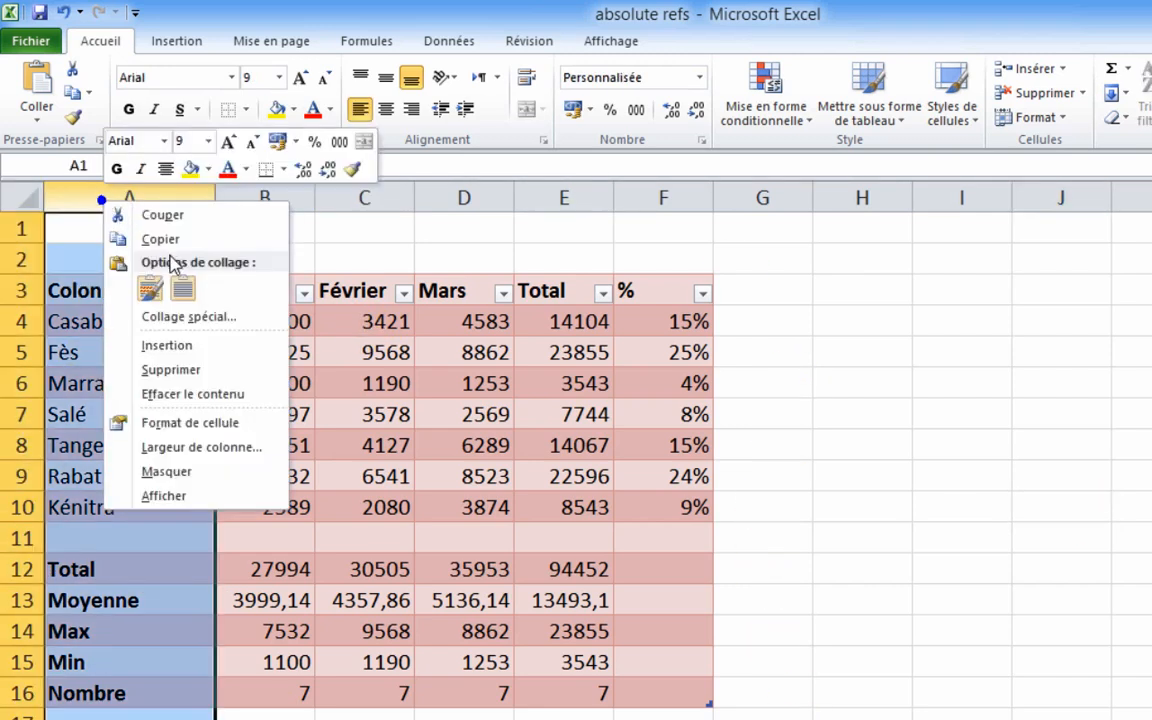
click(150, 346)
click(1028, 472)
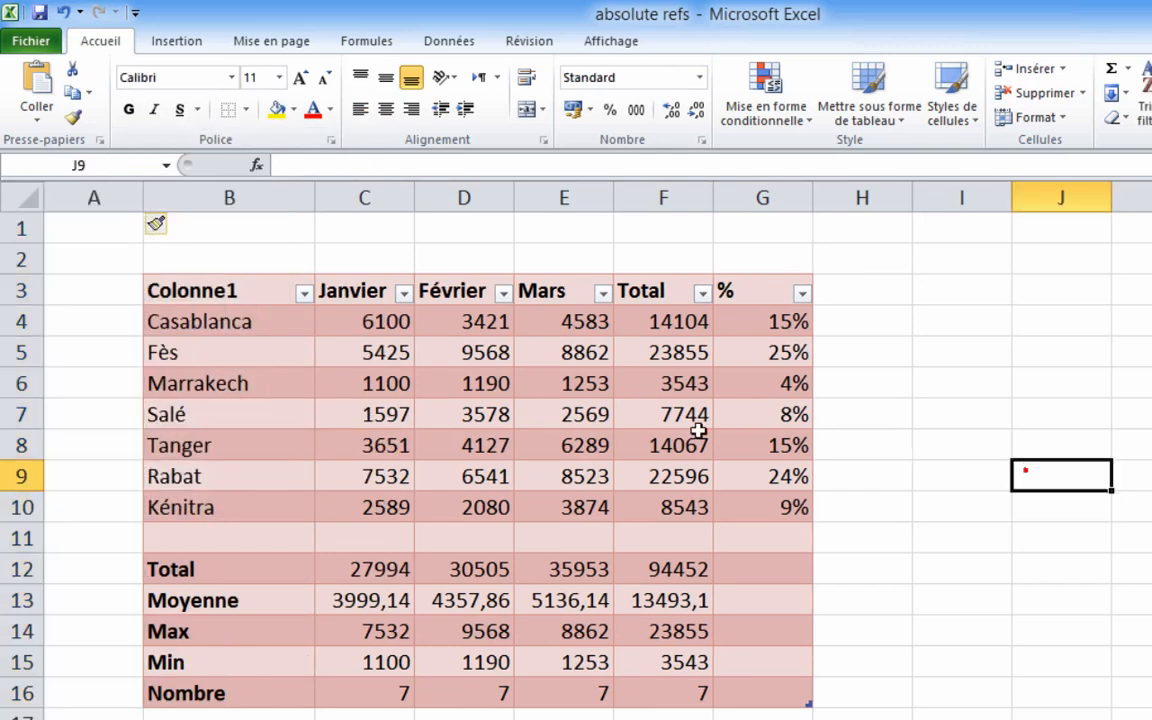